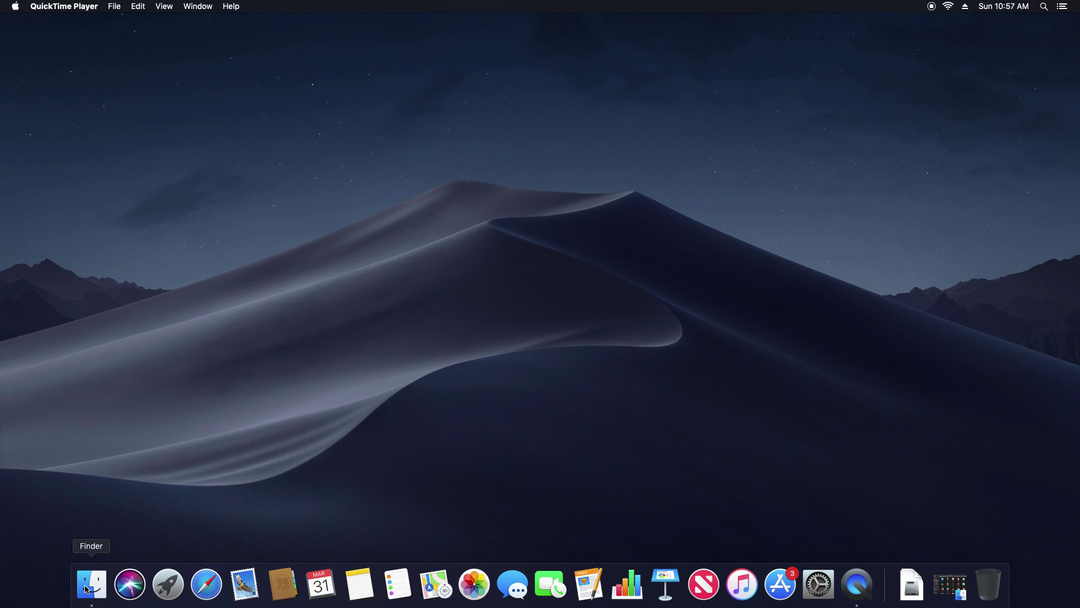
# - Go to the Utilities folder in Finder and open Disk Utility
pyautogui.click(100, 594)
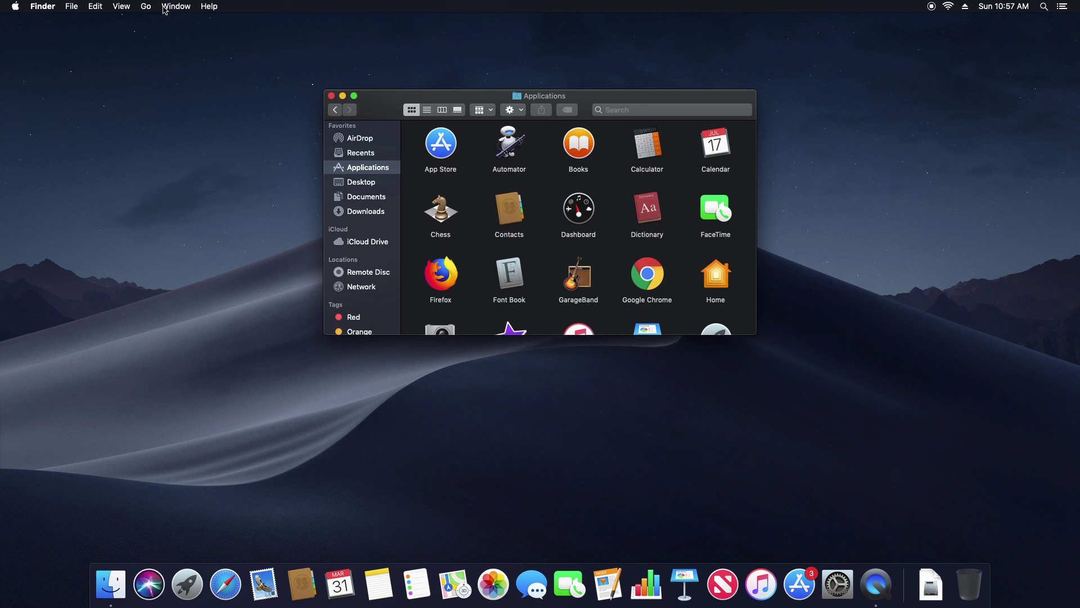
pyautogui.click(146, 7)
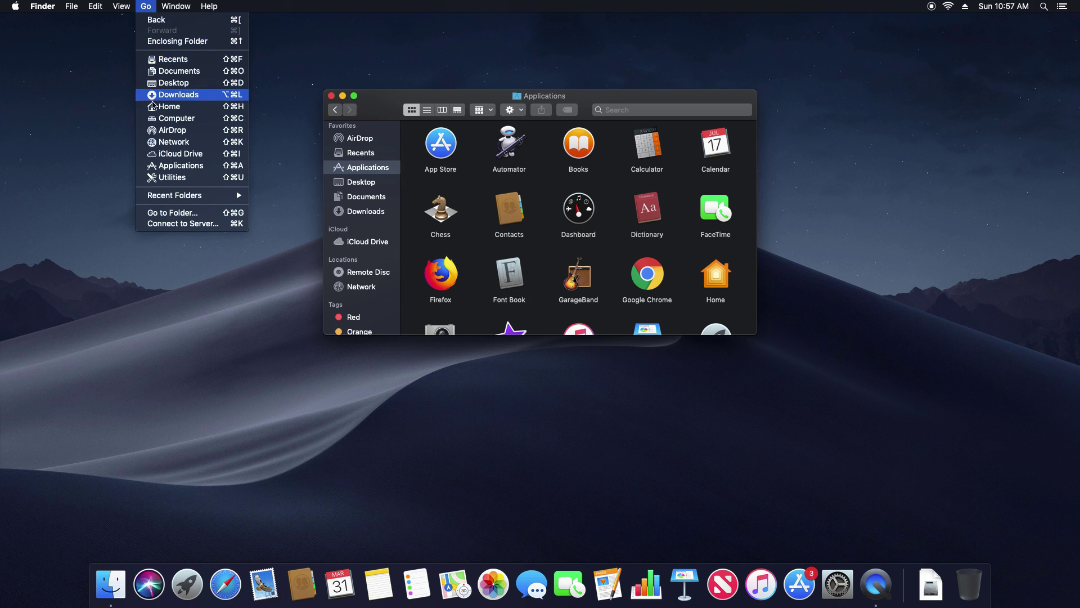
pyautogui.click(172, 179)
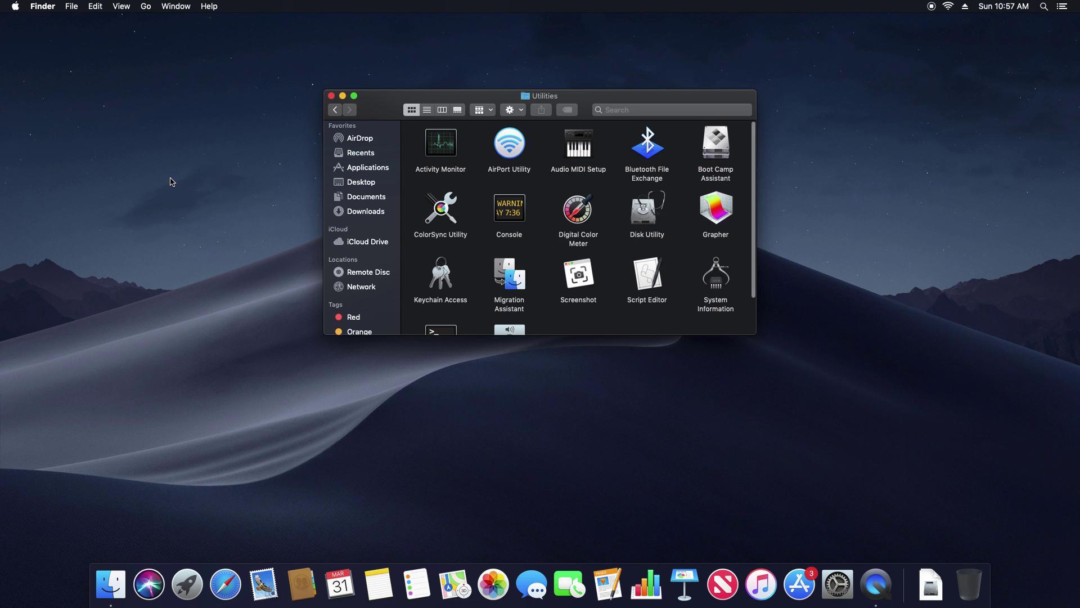
pyautogui.click(651, 217)
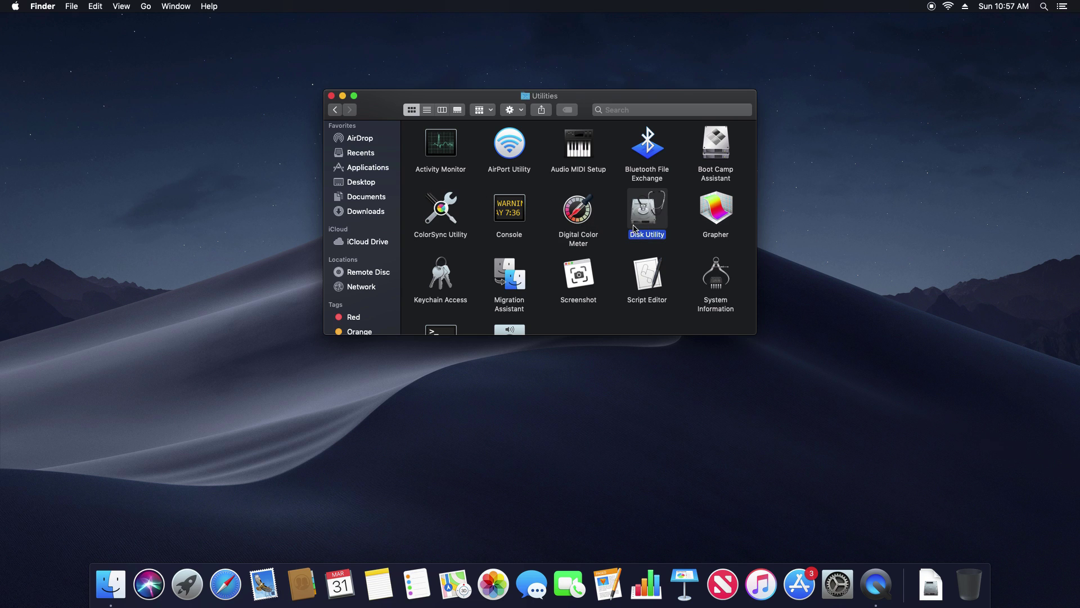
pyautogui.doubleClick(652, 218)
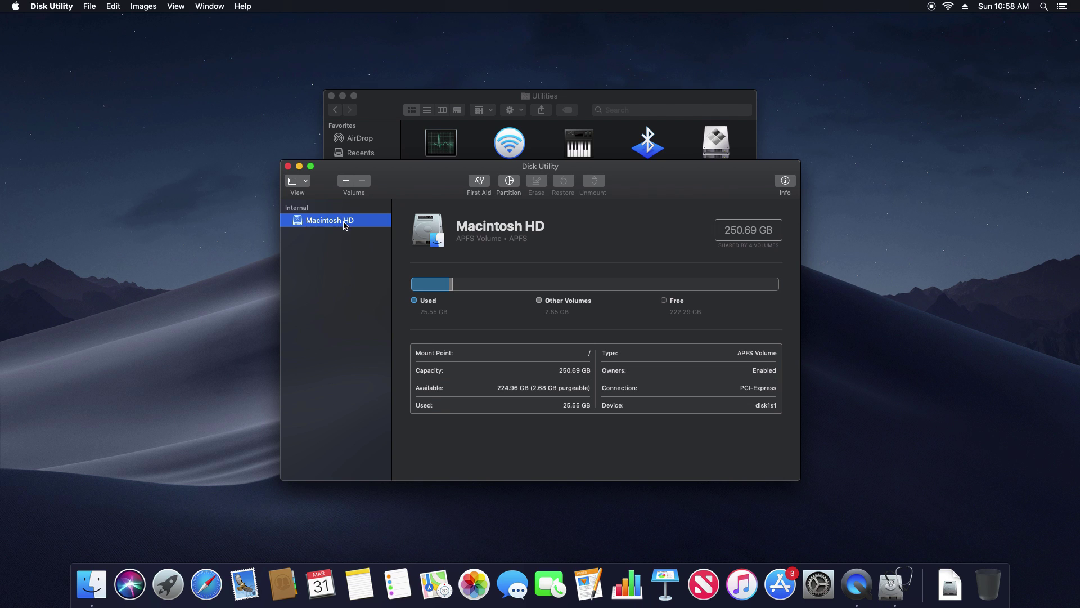
# - Run First Aid on the Macintosh HD volume, accepting the temporary startup volume lock, and dismiss the finished report
pyautogui.click(480, 182)
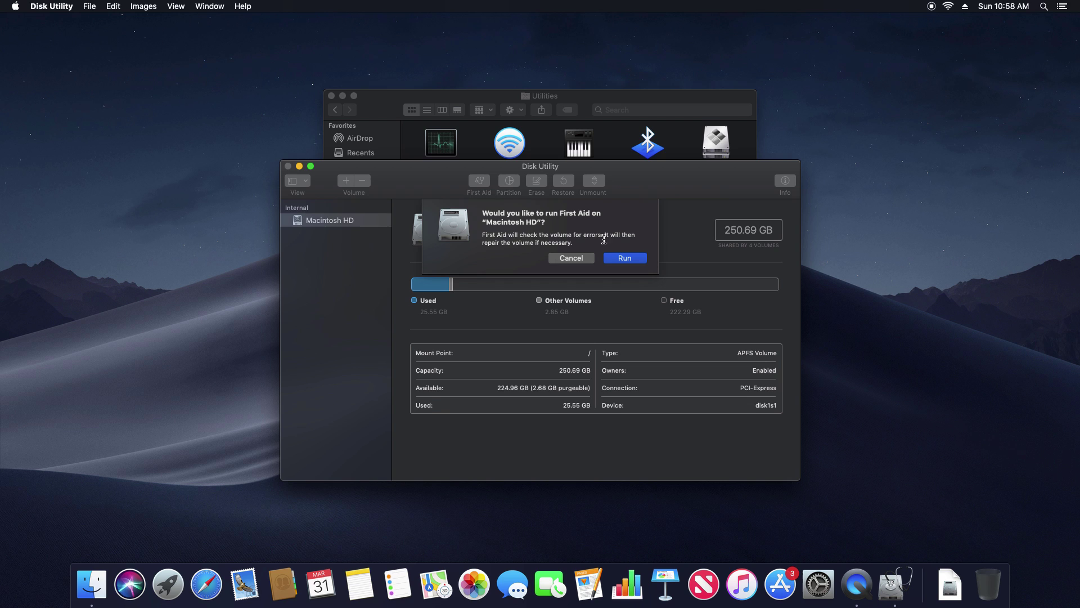
pyautogui.click(623, 258)
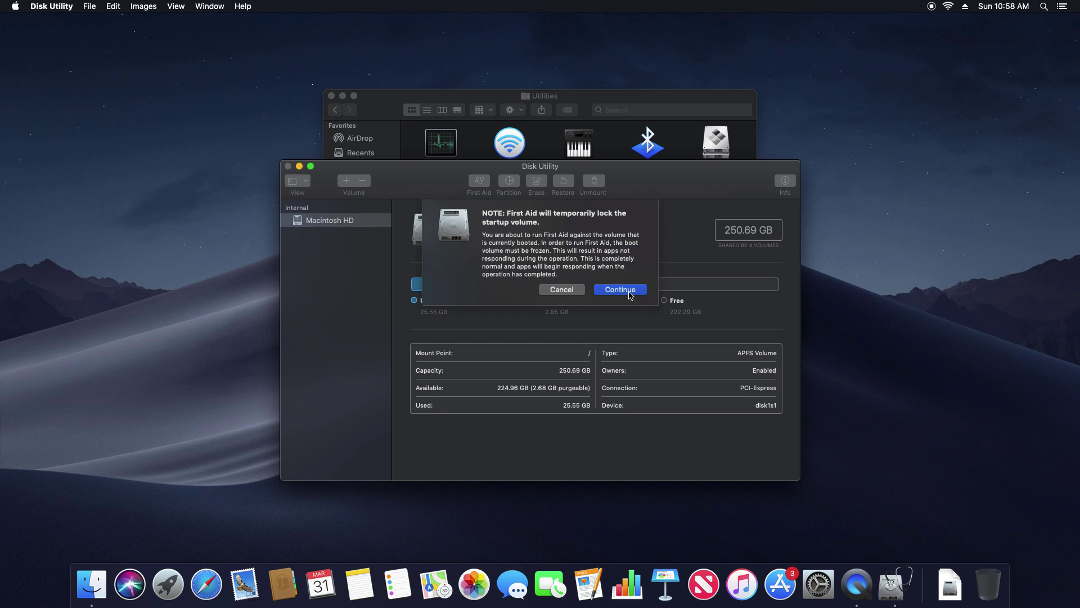
pyautogui.click(629, 294)
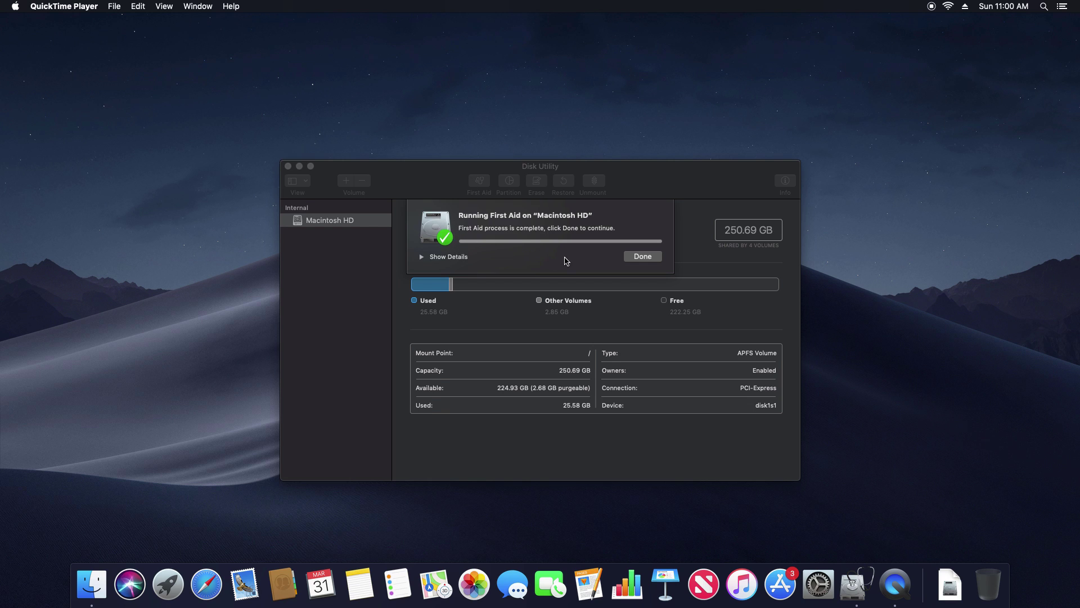
pyautogui.click(640, 259)
pyautogui.click(639, 260)
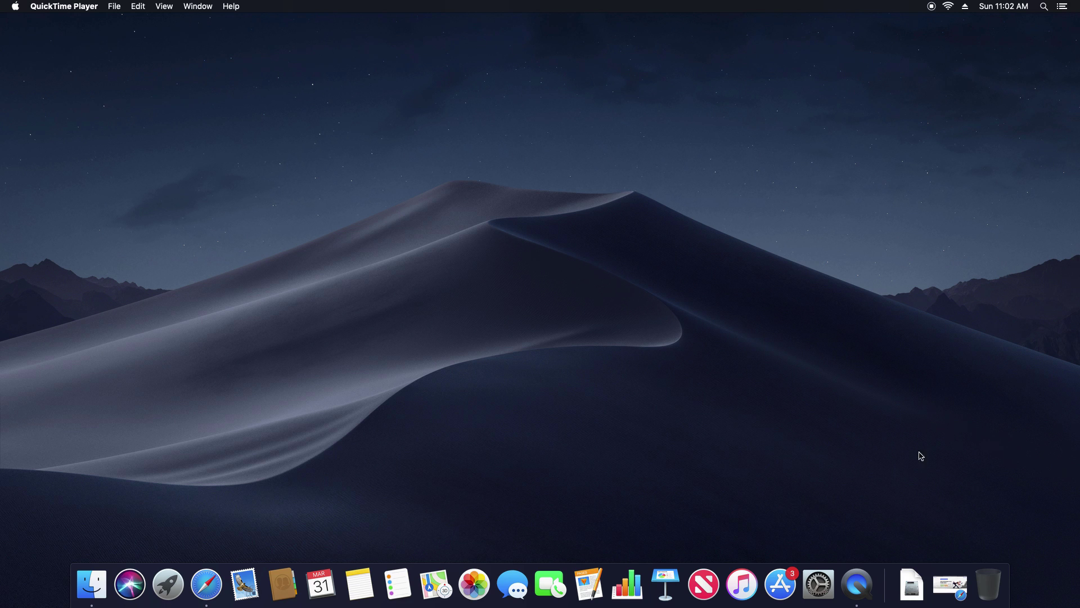
# - Switch to Safari, download the free Malwarebytes for Mac package and start its installer past the introduction
pyautogui.click(937, 574)
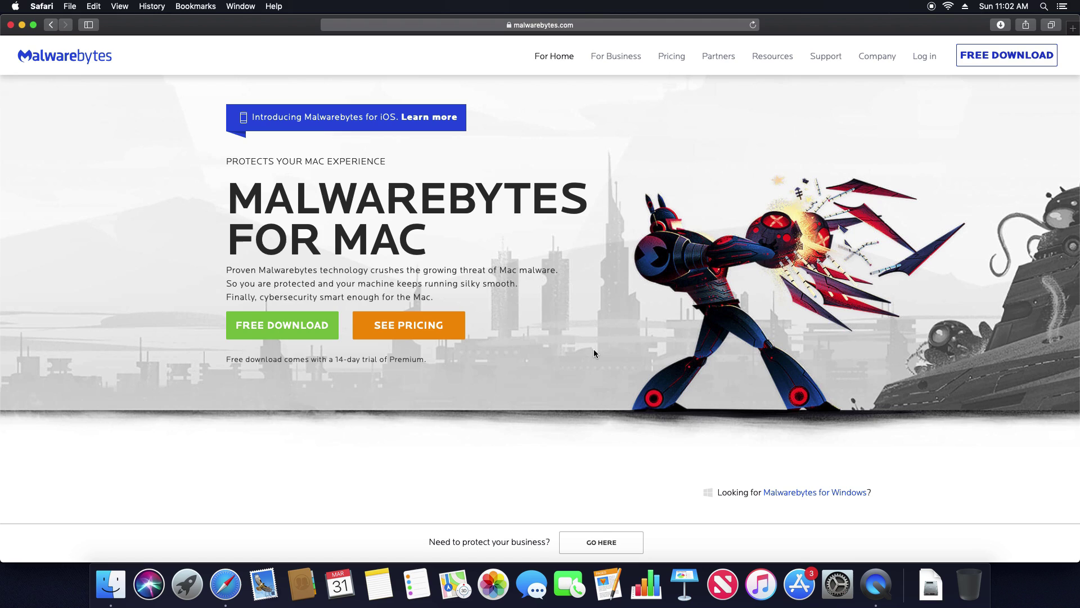
pyautogui.click(290, 332)
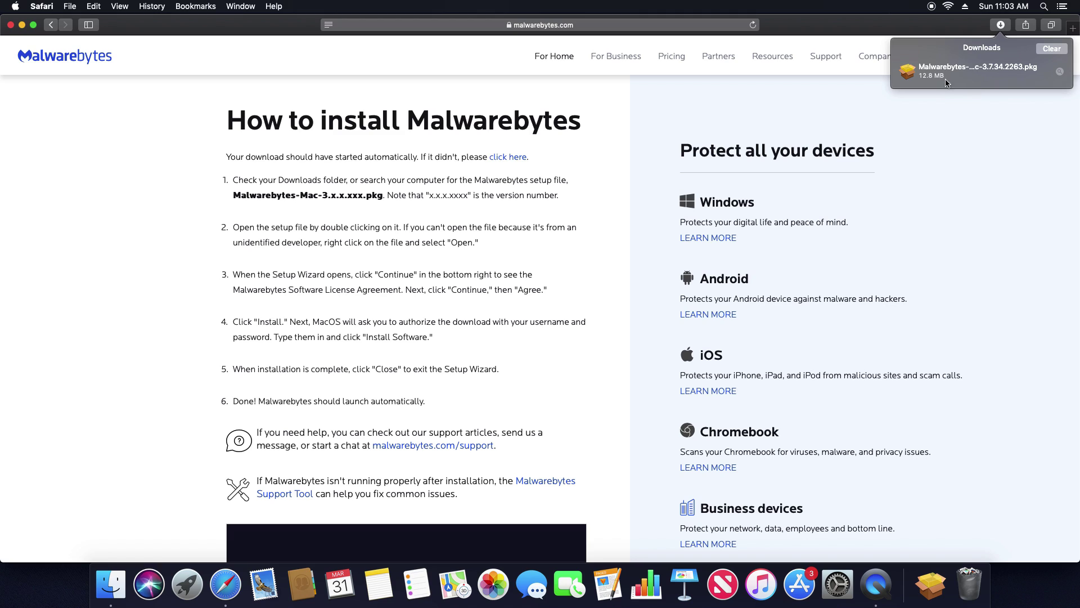
pyautogui.click(960, 75)
pyautogui.doubleClick(961, 76)
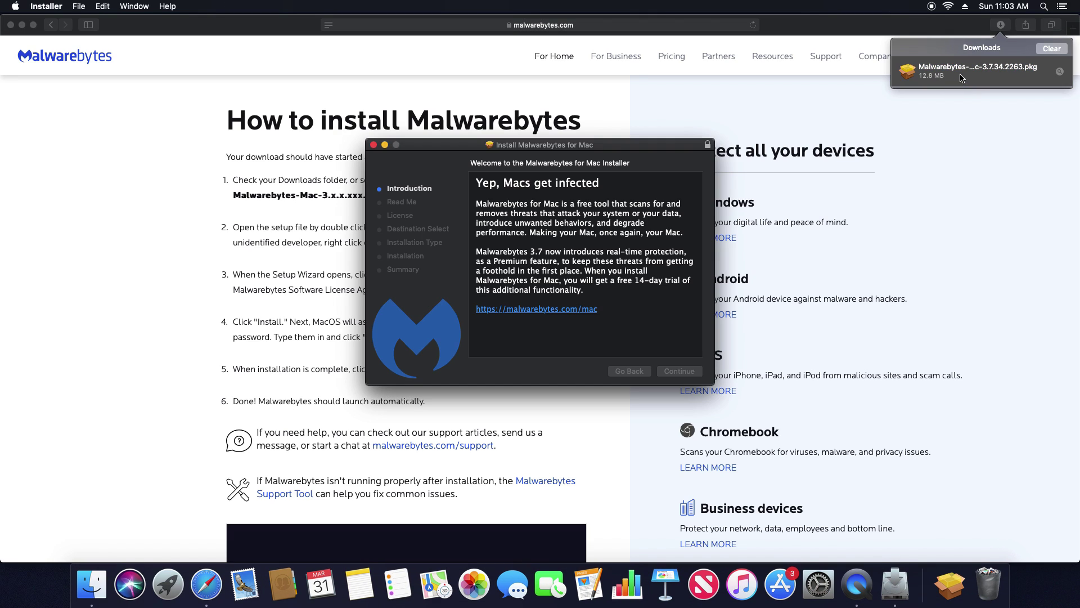
pyautogui.click(678, 373)
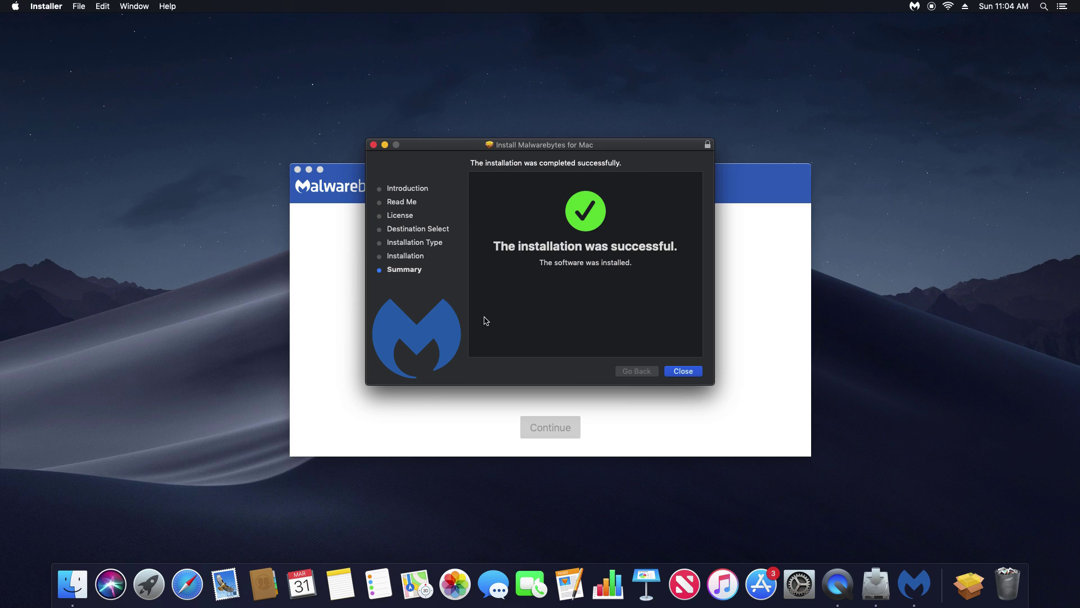
# - Open the General section of Security & Privacy in System Preferences
pyautogui.click(15, 6)
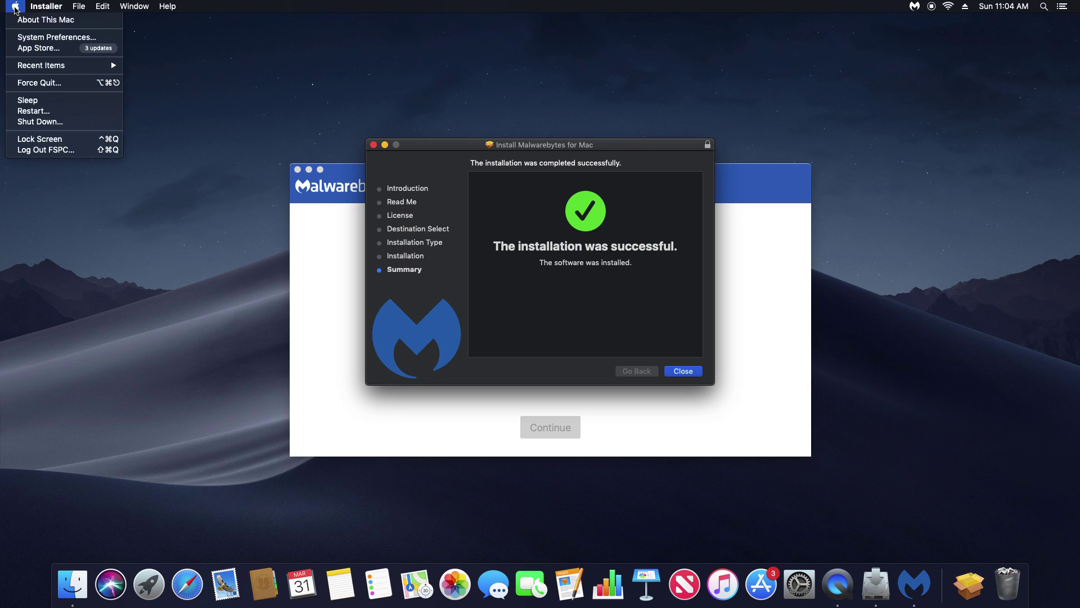
pyautogui.click(30, 37)
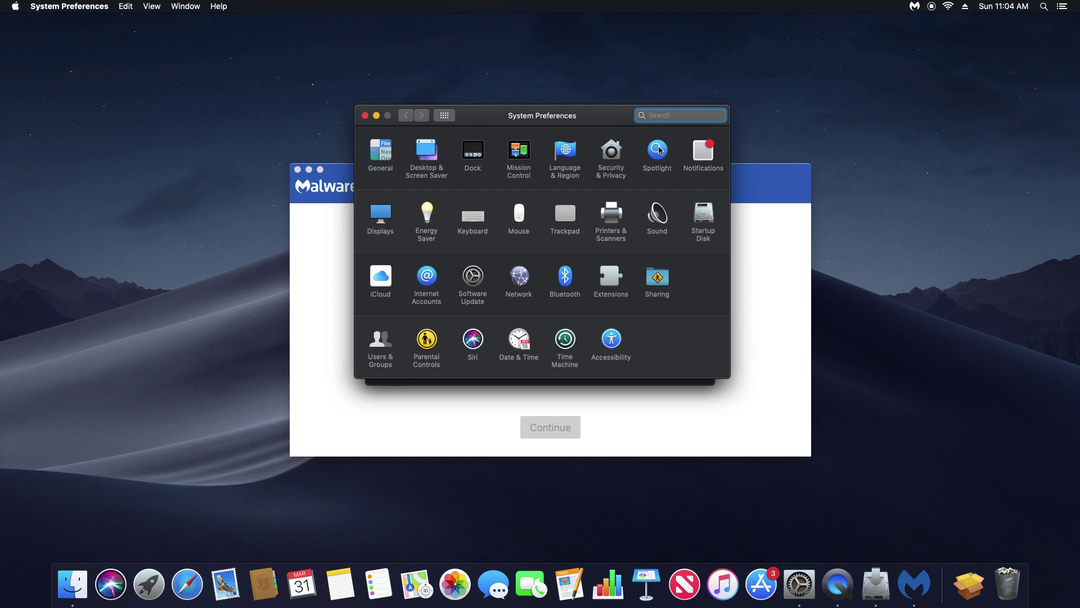
pyautogui.click(615, 160)
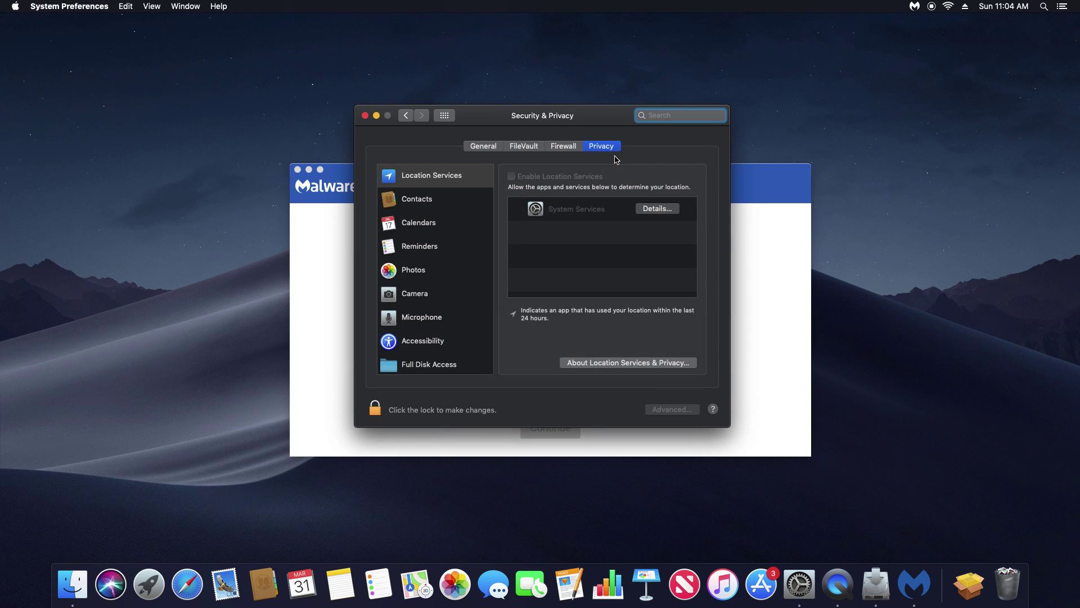
pyautogui.click(485, 147)
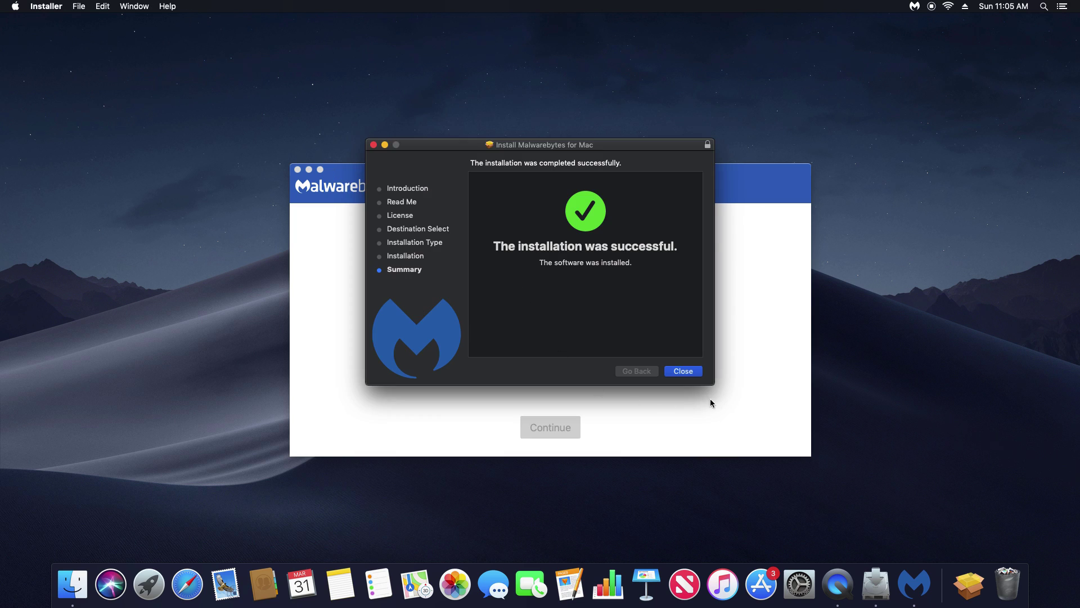
# - Close the Malwarebytes installer, moving it to the Trash, and set the installation location to Personal Computer
pyautogui.click(684, 372)
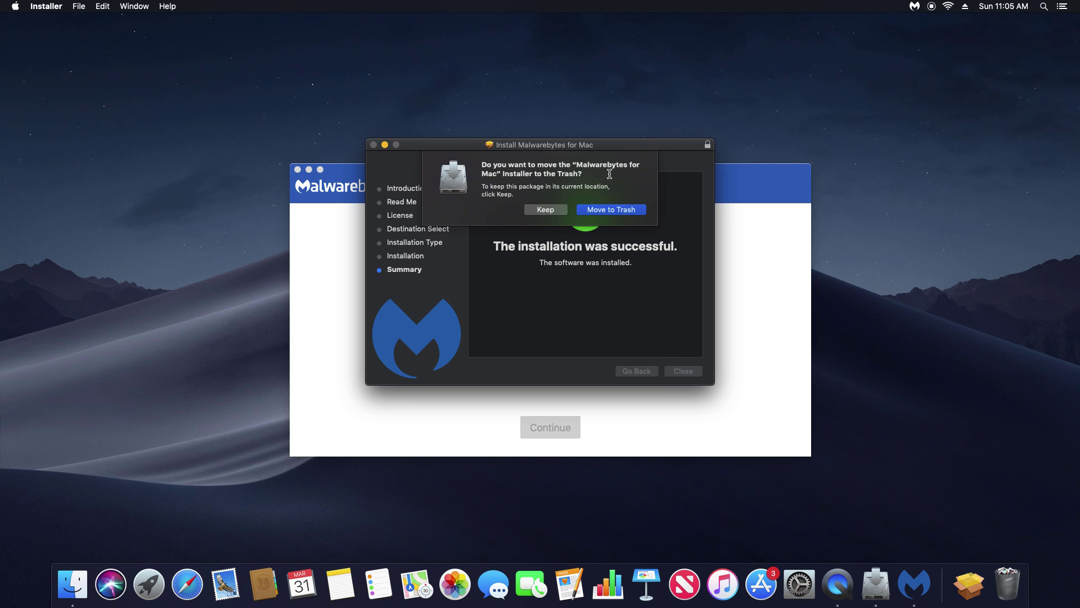
pyautogui.click(615, 212)
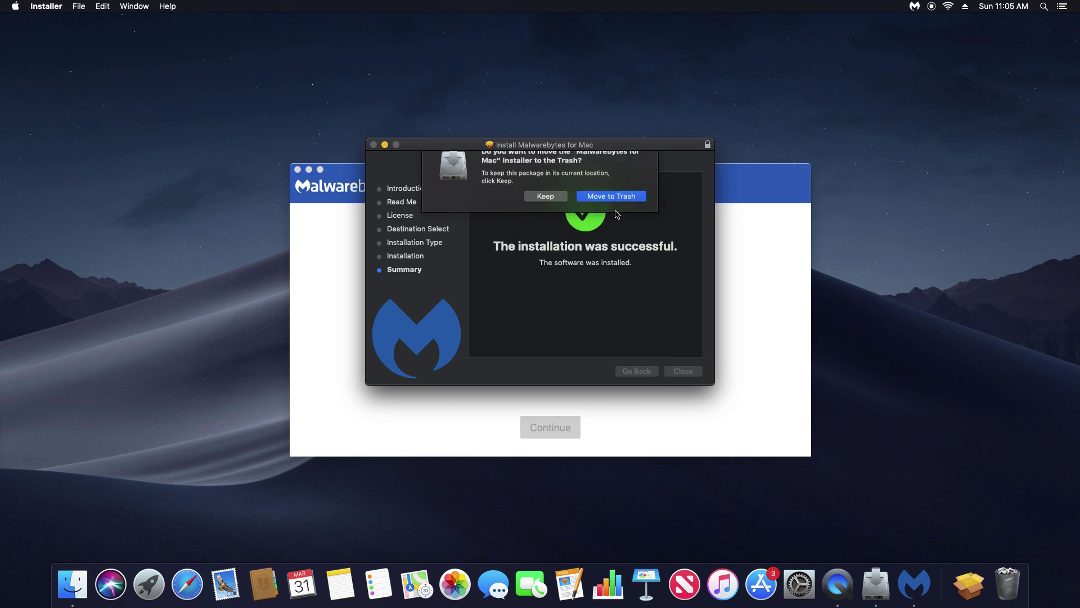
pyautogui.click(464, 308)
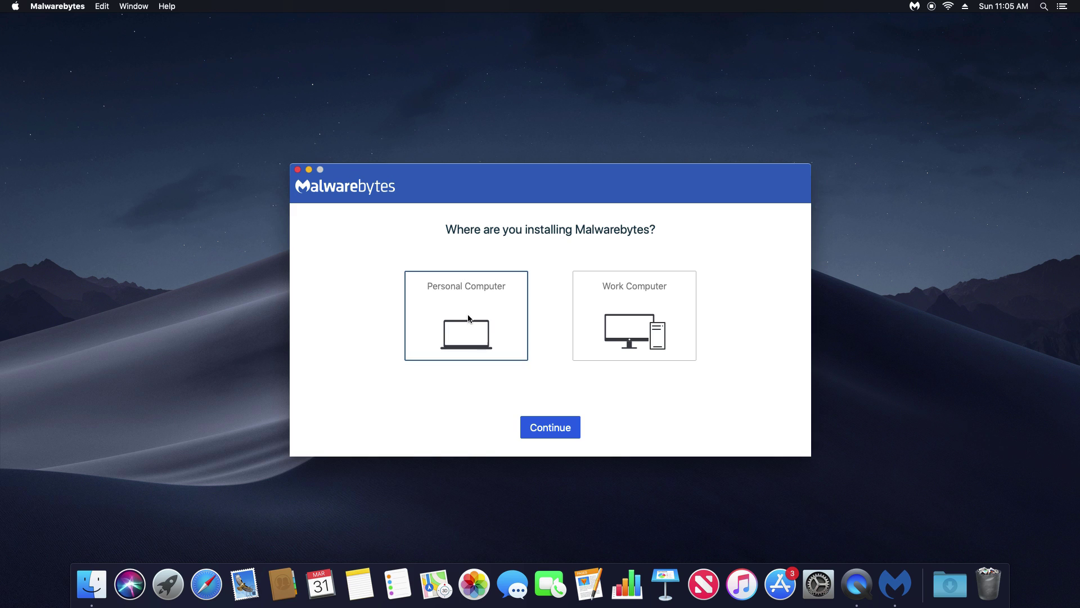
pyautogui.click(538, 425)
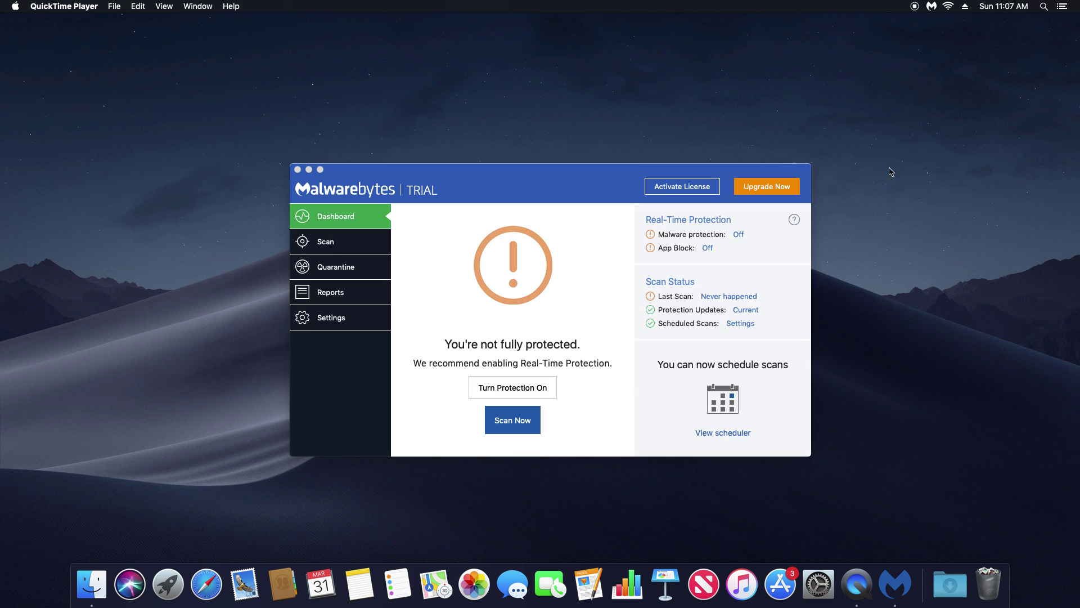
# - Deactivate the Malwarebytes Premium trial in the account settings and confirm the deactivation
pyautogui.click(333, 320)
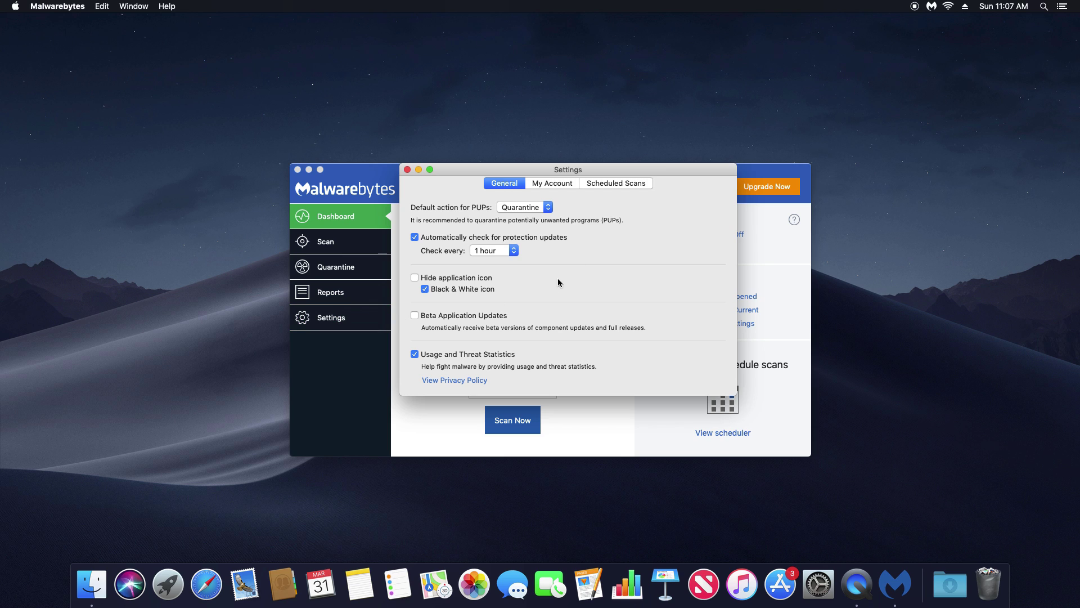
pyautogui.click(554, 184)
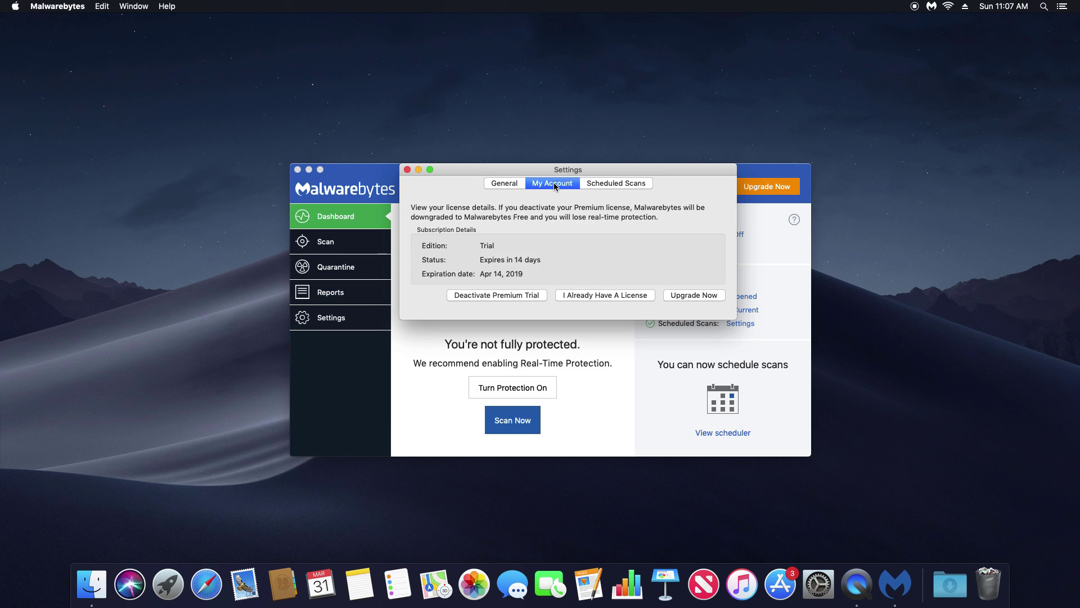
pyautogui.click(511, 296)
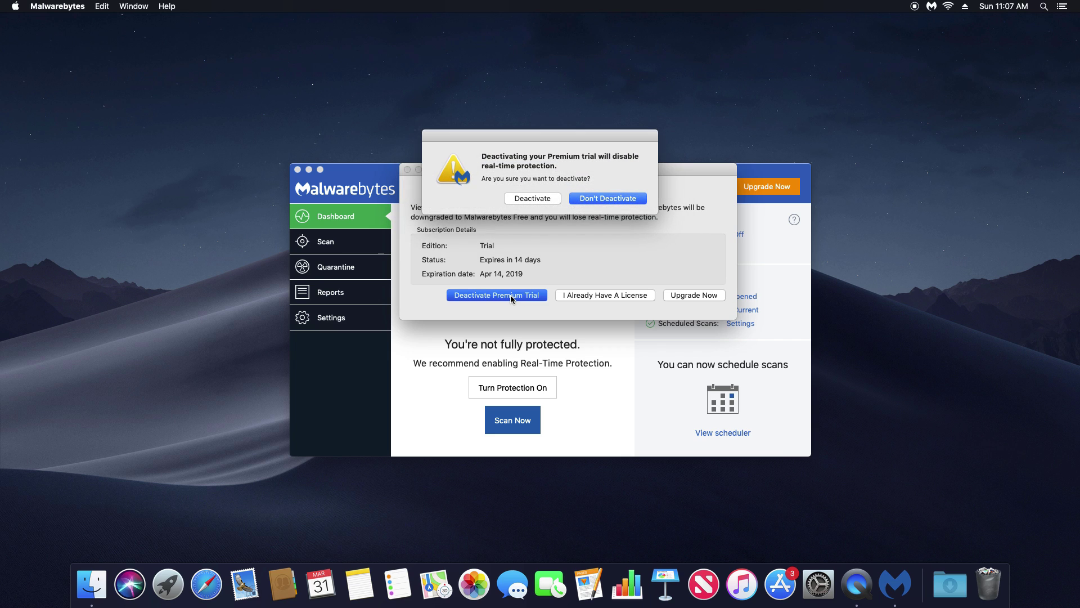
pyautogui.click(530, 201)
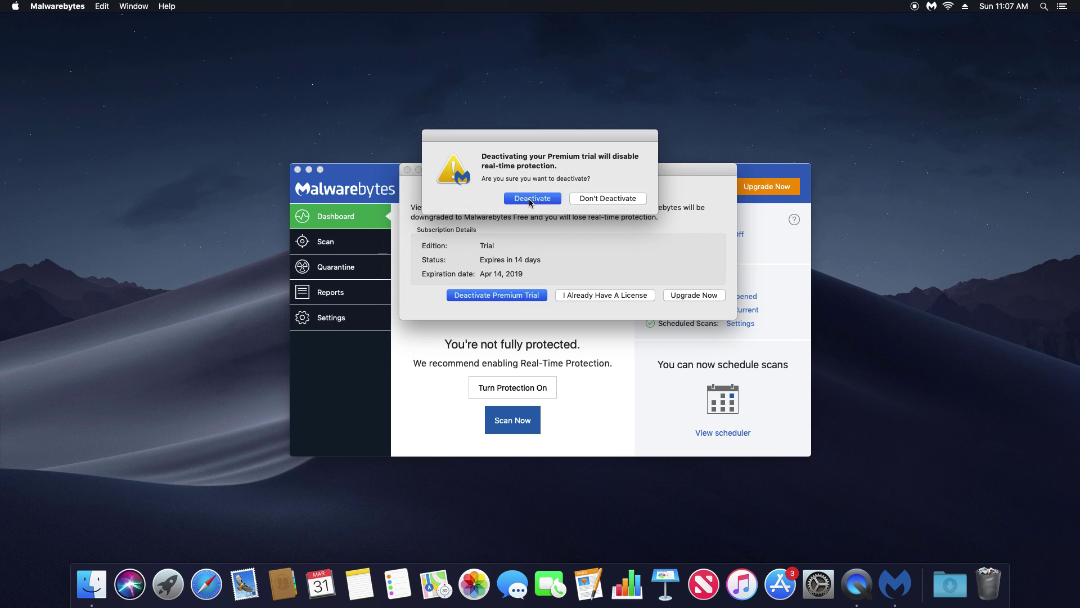
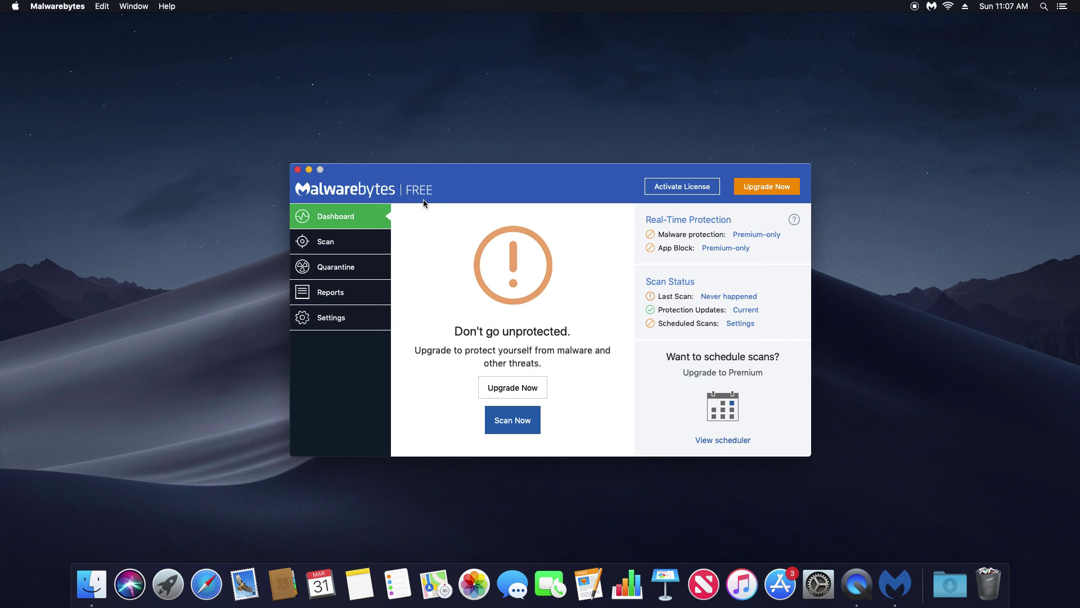
# - Check for Malwarebytes application updates, dismiss the result and start a malware scan
pyautogui.click(61, 8)
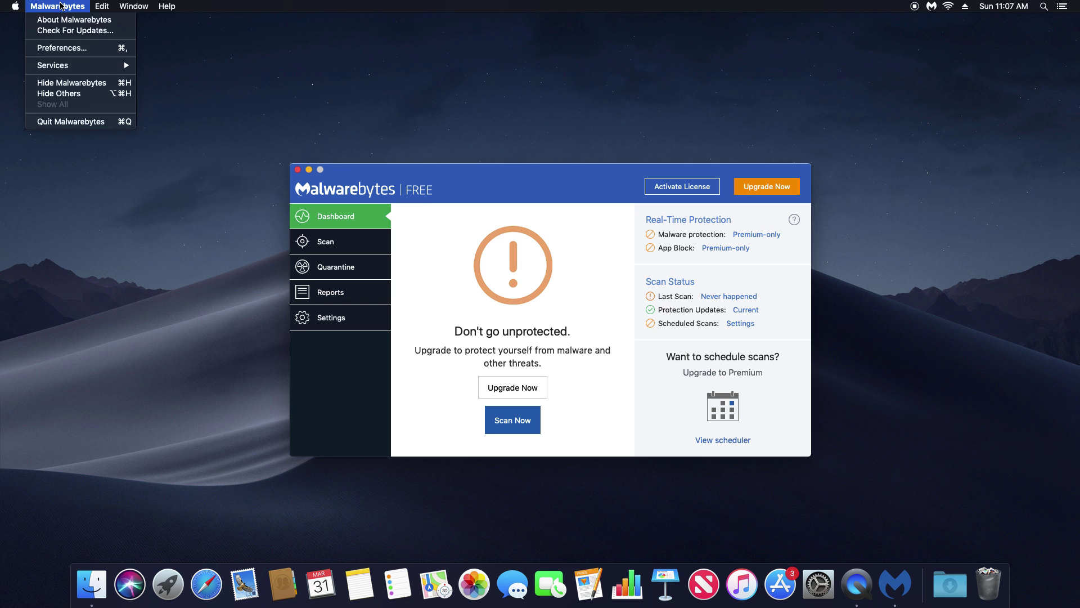
pyautogui.click(69, 34)
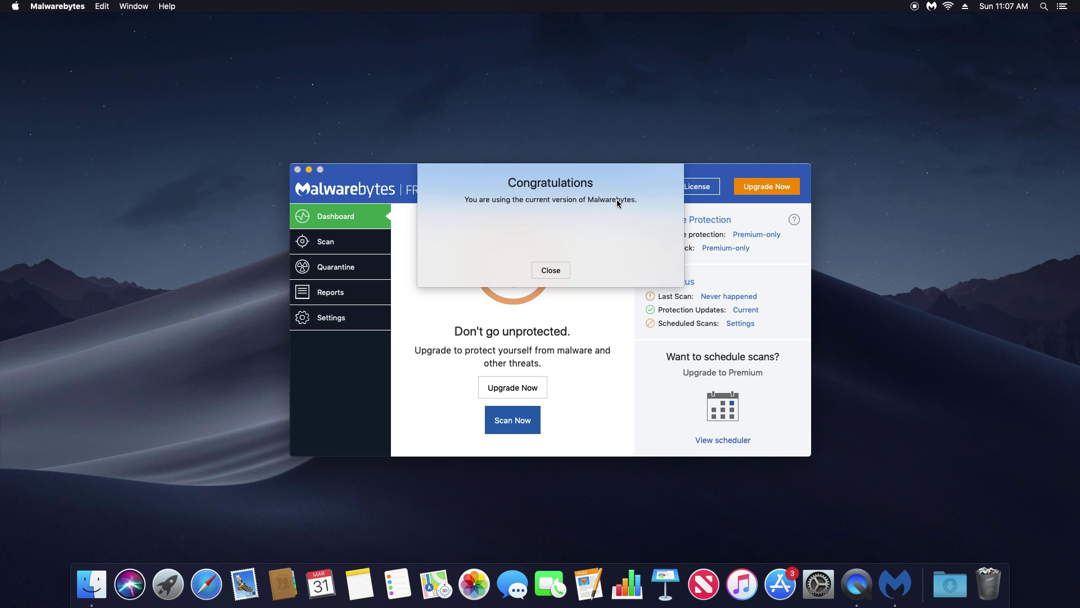
pyautogui.click(560, 271)
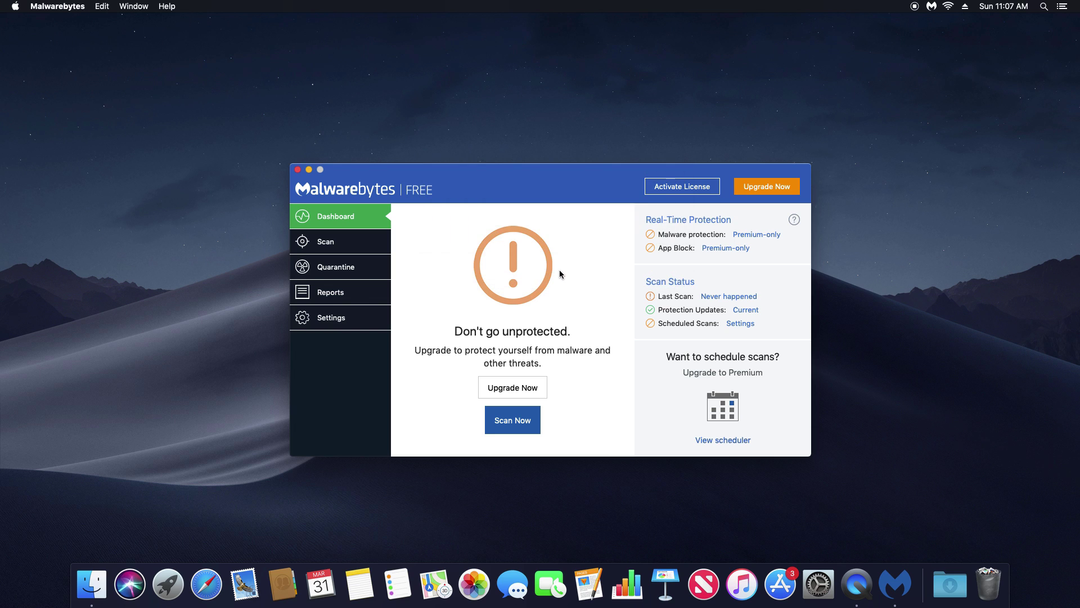
pyautogui.click(514, 423)
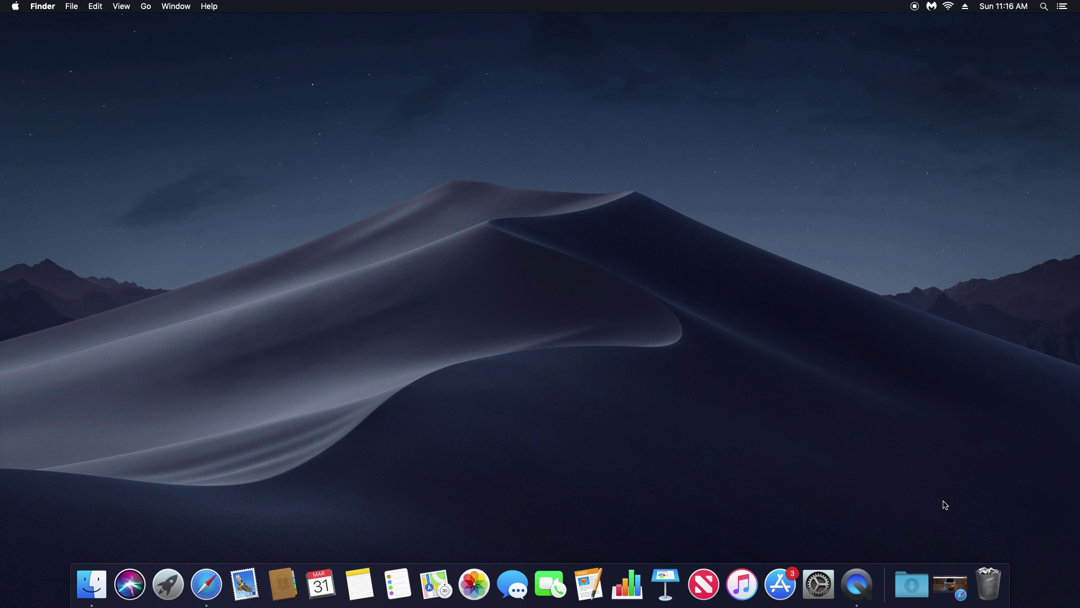
# - Switch to Safari, look through the AVG, Avira and Sophos antivirus pages, and download the free Avast Security for Mac
pyautogui.click(948, 585)
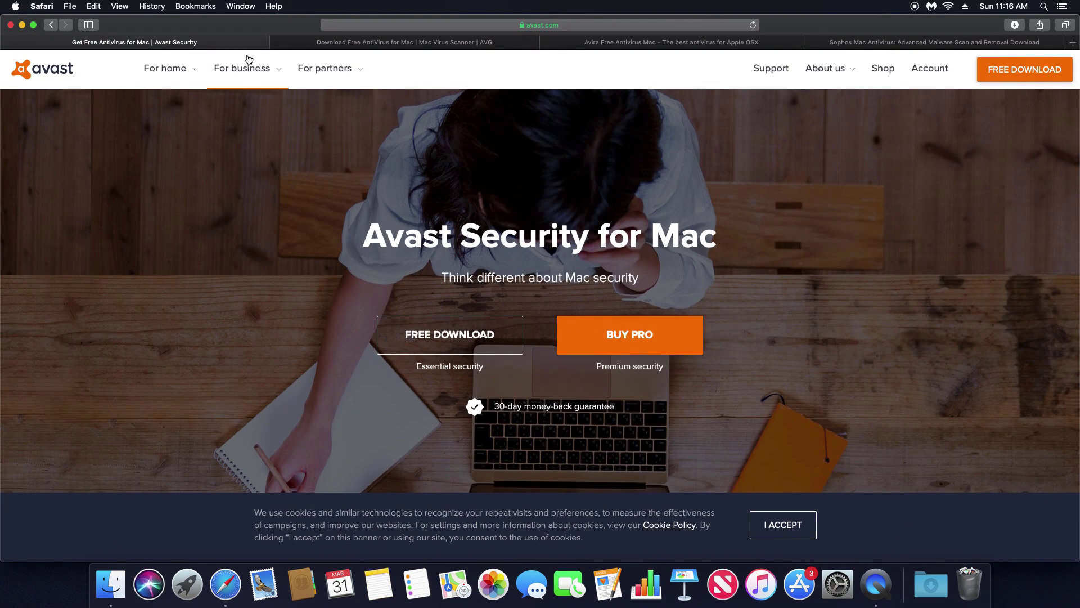
pyautogui.click(392, 47)
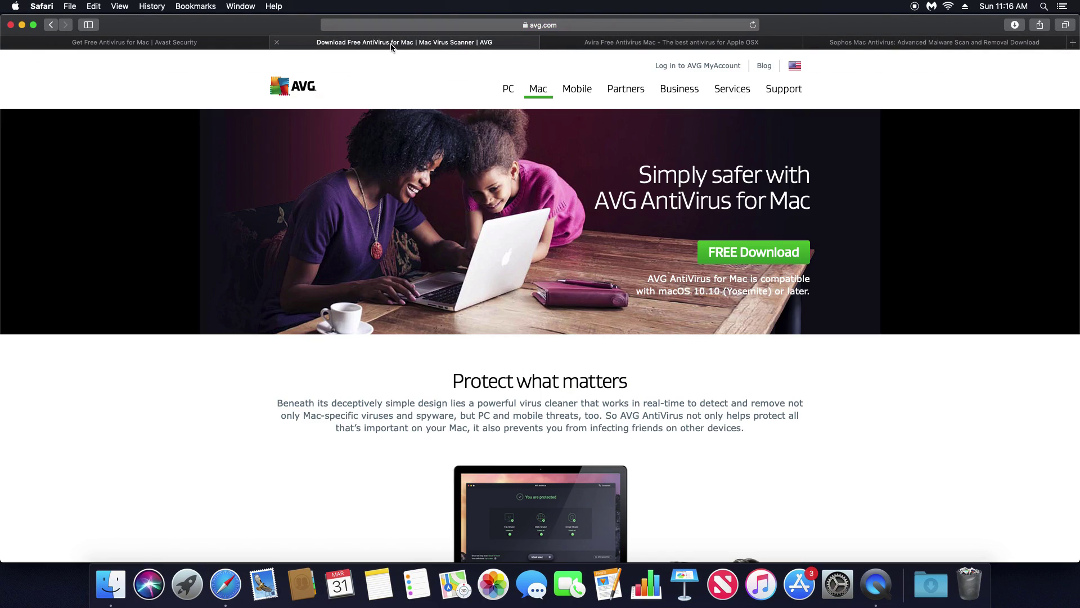
pyautogui.click(628, 48)
pyautogui.click(882, 45)
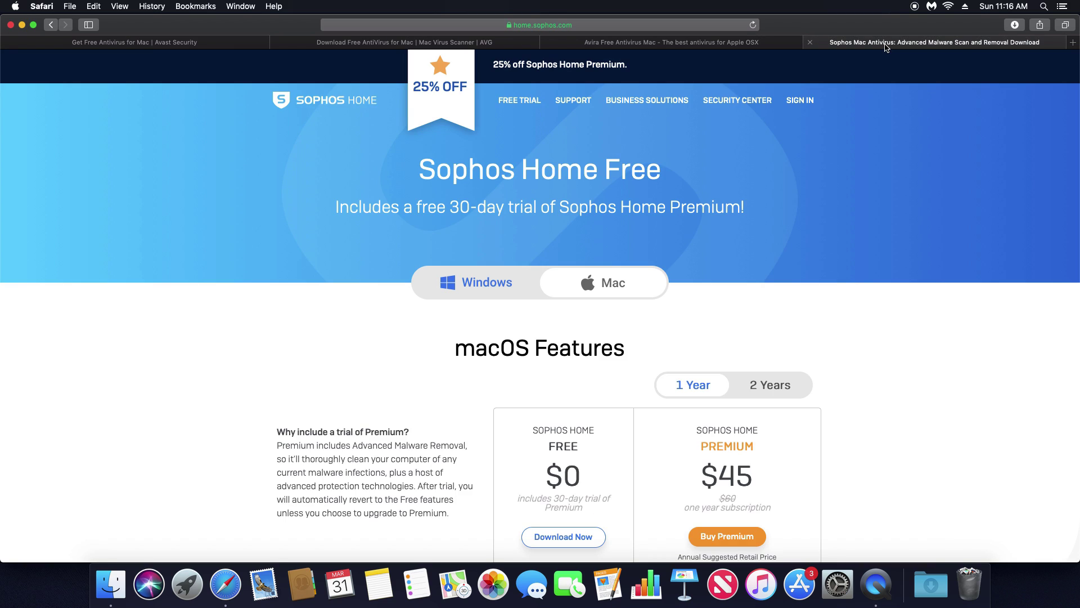
pyautogui.click(196, 43)
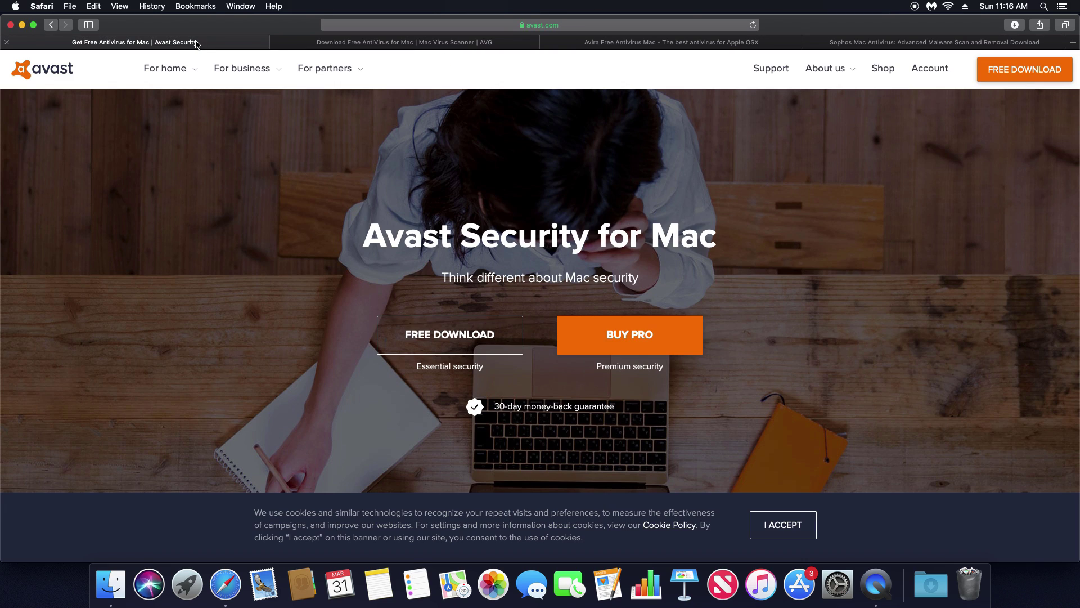
pyautogui.click(451, 342)
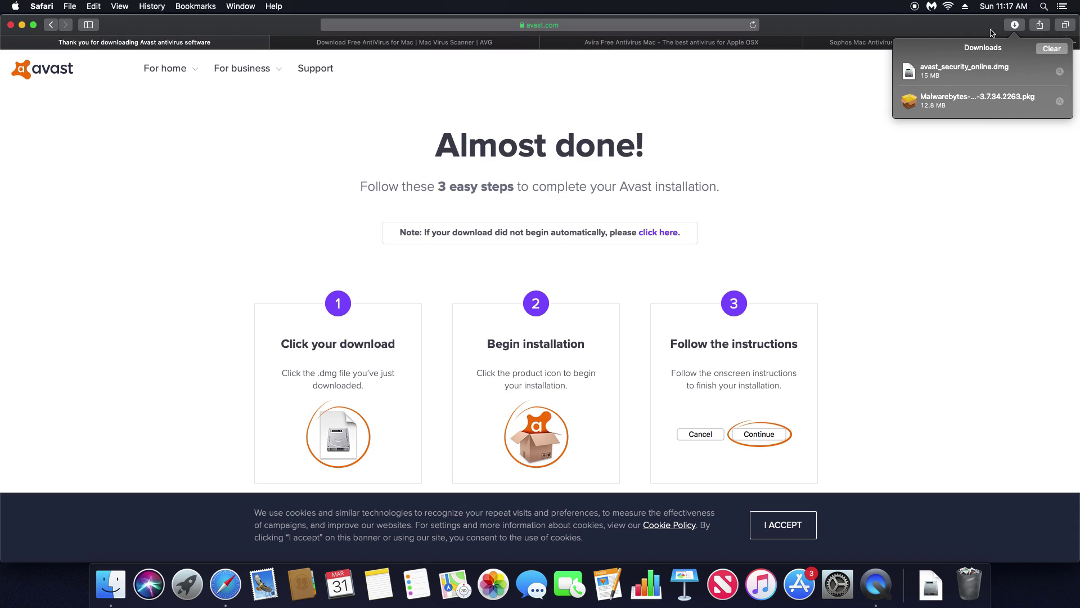
# - Open the downloaded avast_security_online.dmg, run the Avast Security installer, and deselect the Avast SecureLine VPN and Avast Passwords add-ons
pyautogui.doubleClick(961, 73)
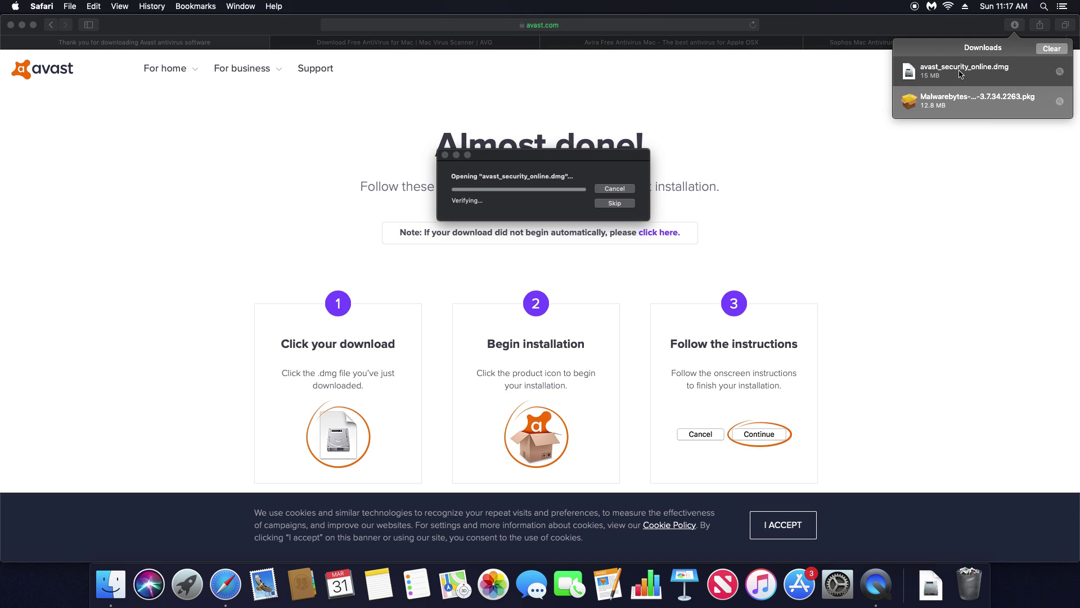
pyautogui.click(278, 302)
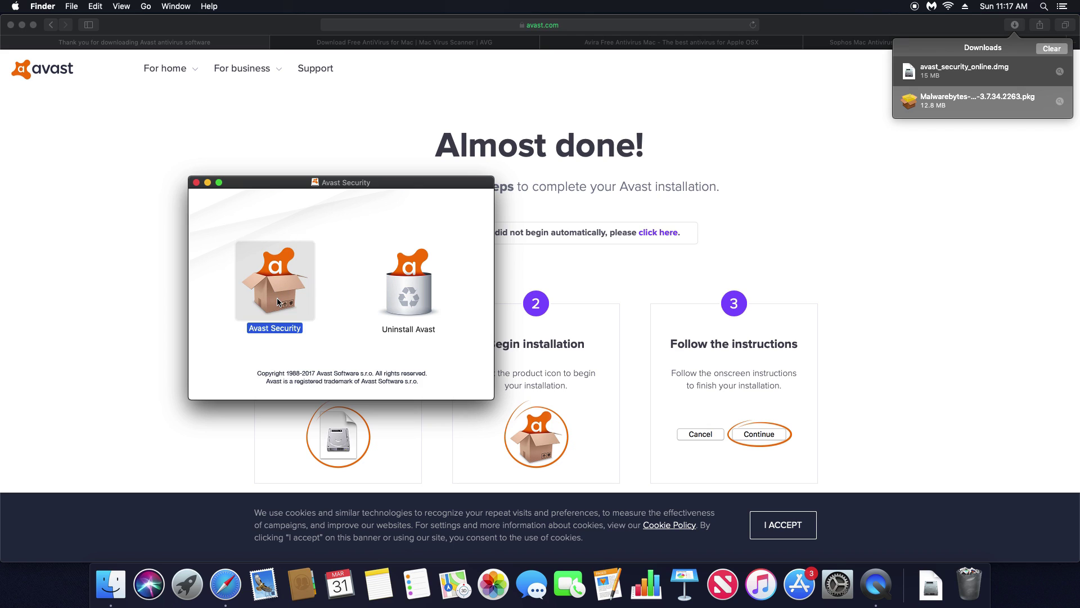
pyautogui.doubleClick(278, 302)
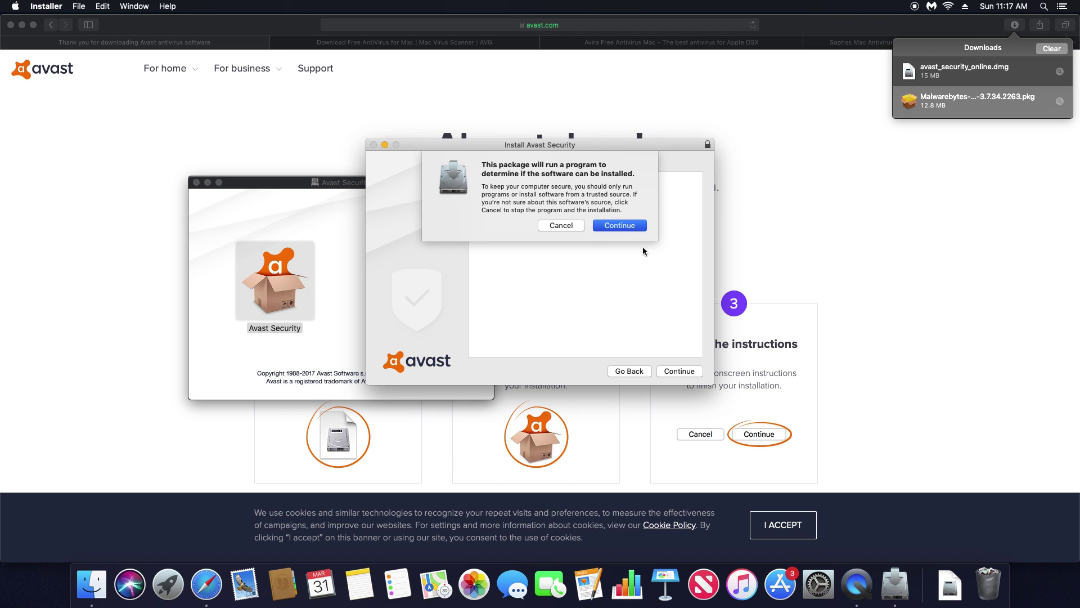
pyautogui.press('Return')
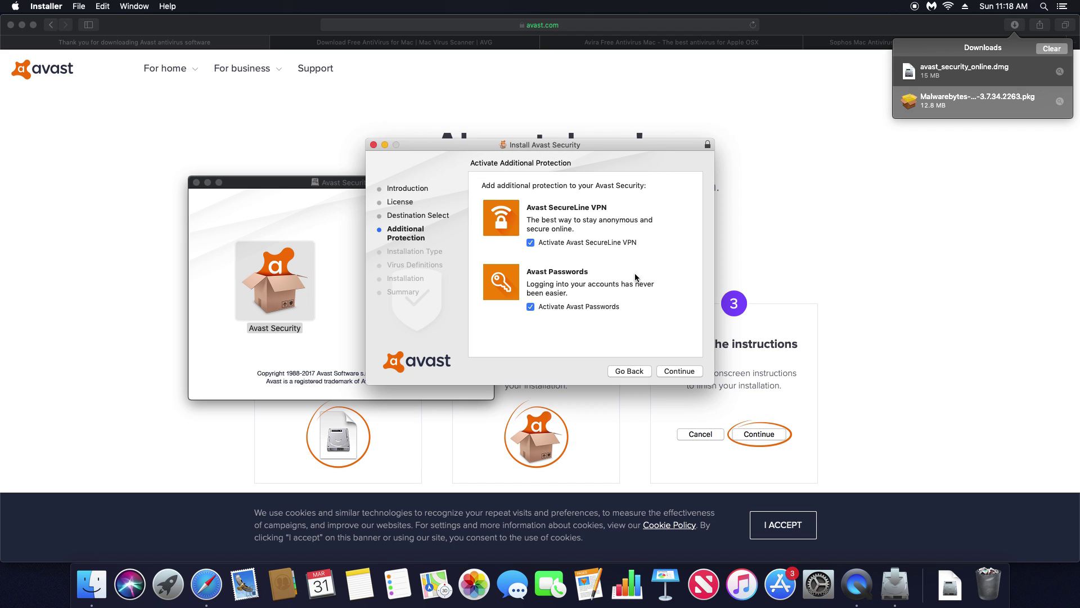
pyautogui.click(530, 243)
pyautogui.click(531, 307)
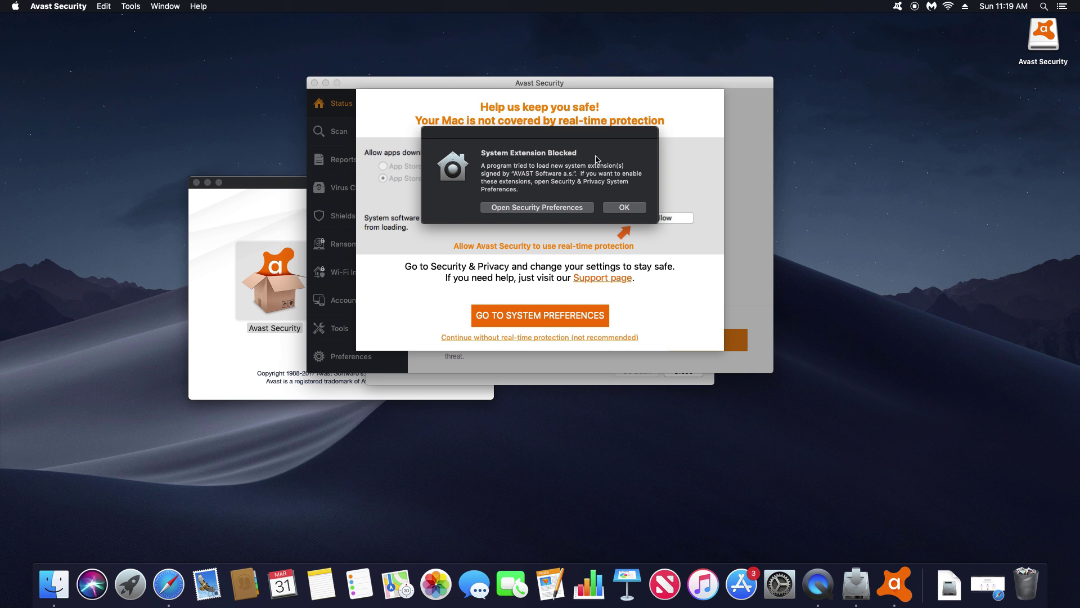
# - Dismiss the blocked system extension alert and allow the AVAST Software a.s. system software in the Mac's Security & Privacy preferences
pyautogui.click(624, 208)
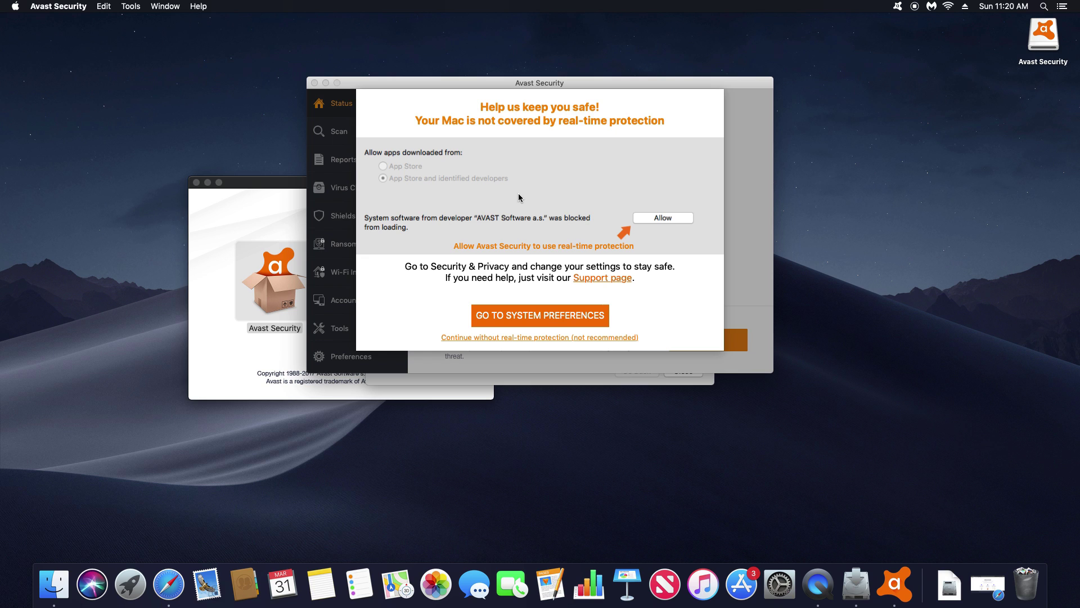
pyautogui.click(15, 6)
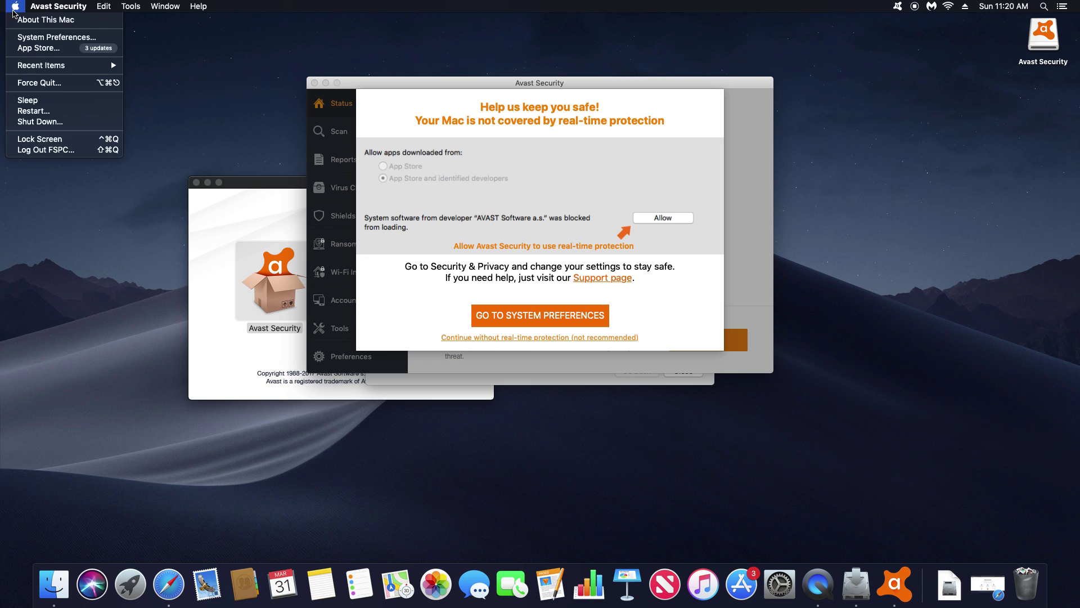
pyautogui.click(33, 37)
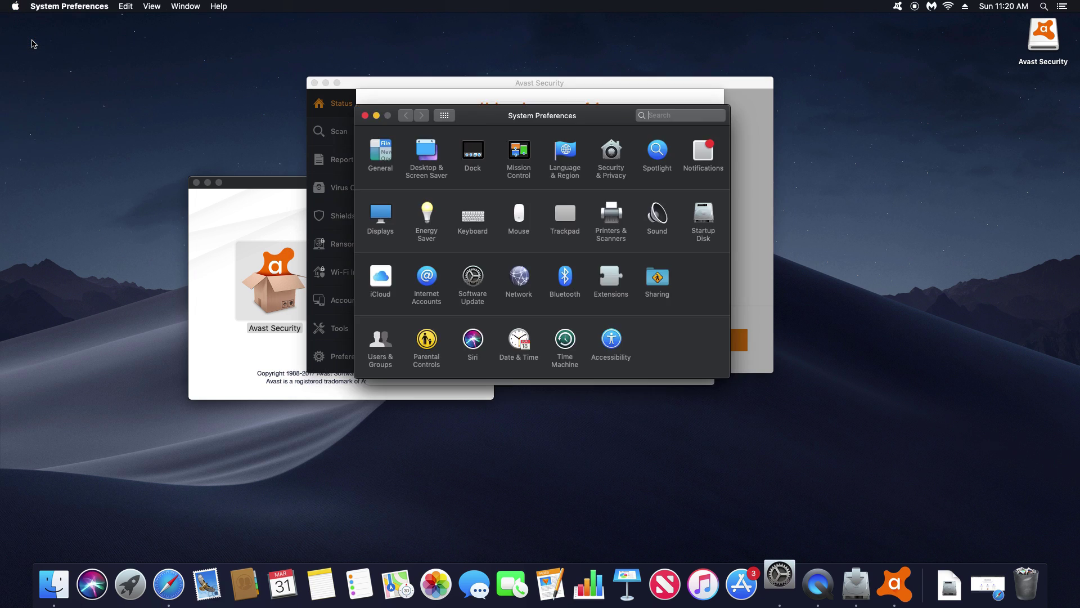
pyautogui.click(614, 159)
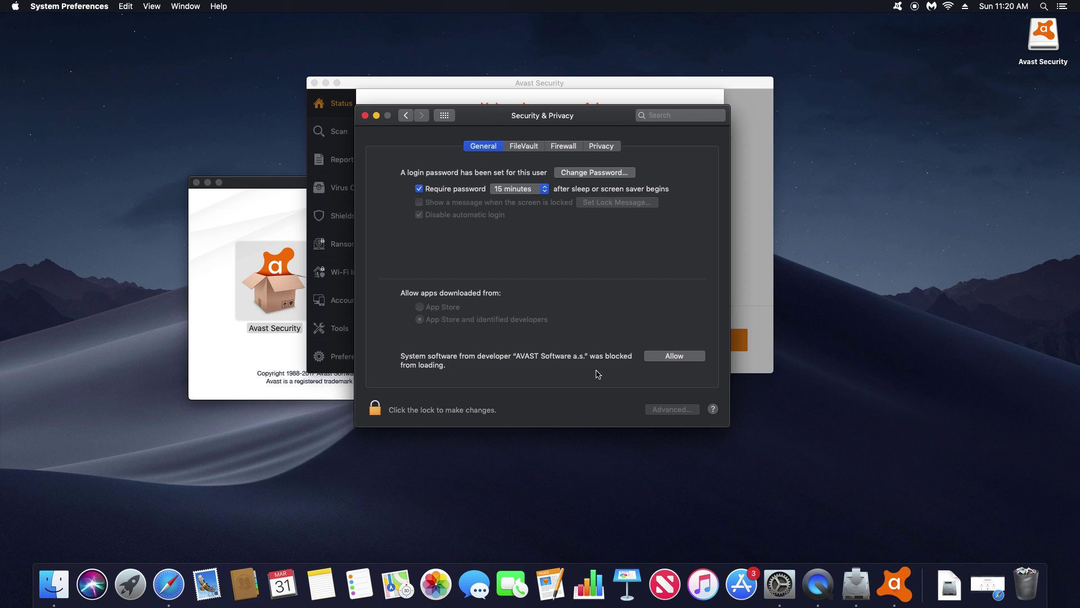
pyautogui.click(674, 356)
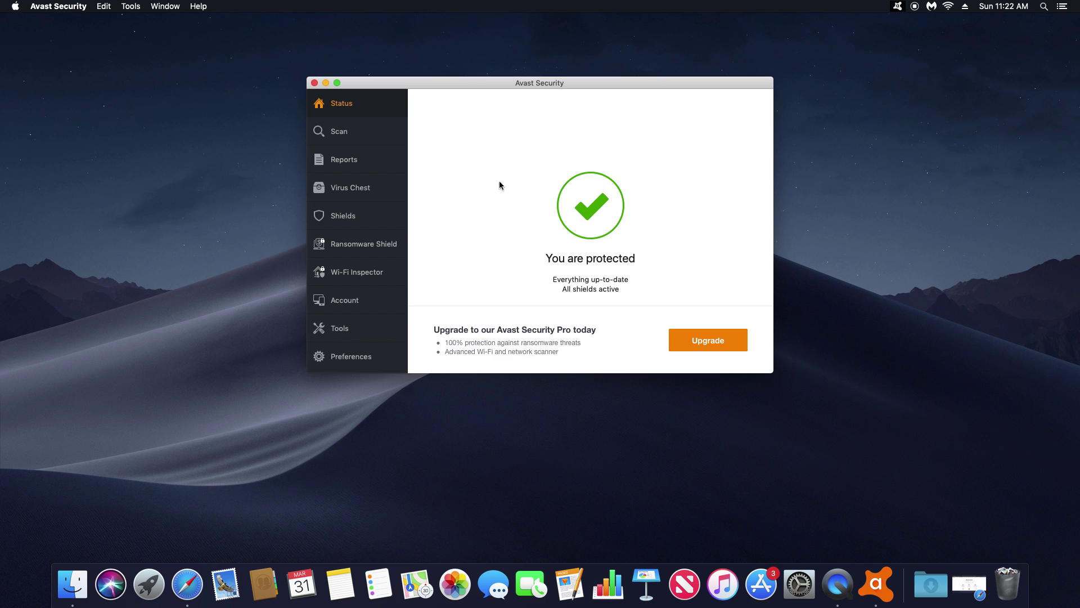
# - View the update preferences of Avast Security and start a Full System Scan
pyautogui.click(344, 360)
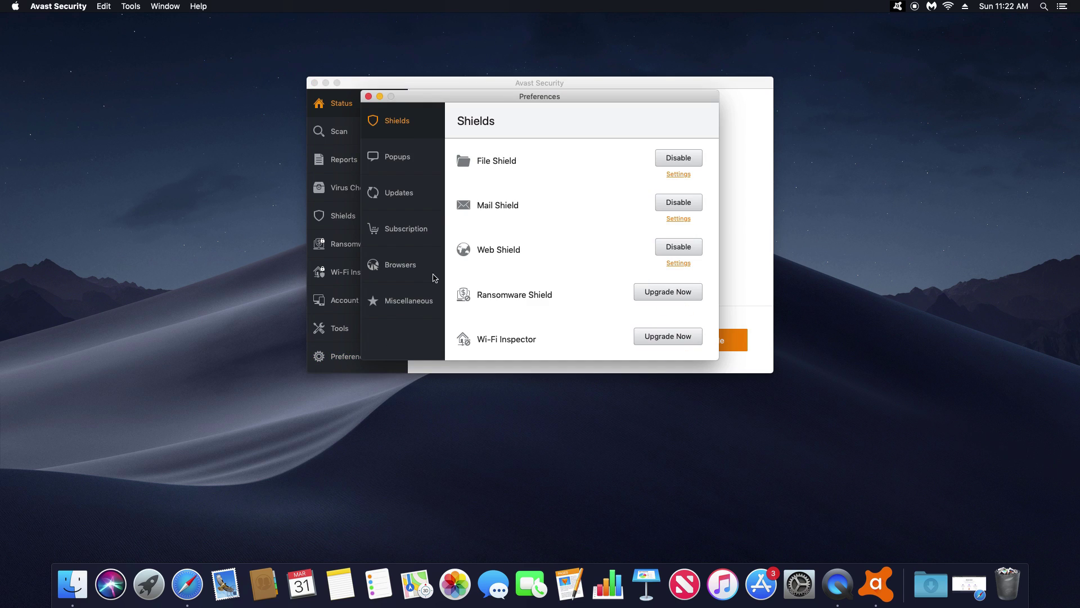
pyautogui.click(393, 196)
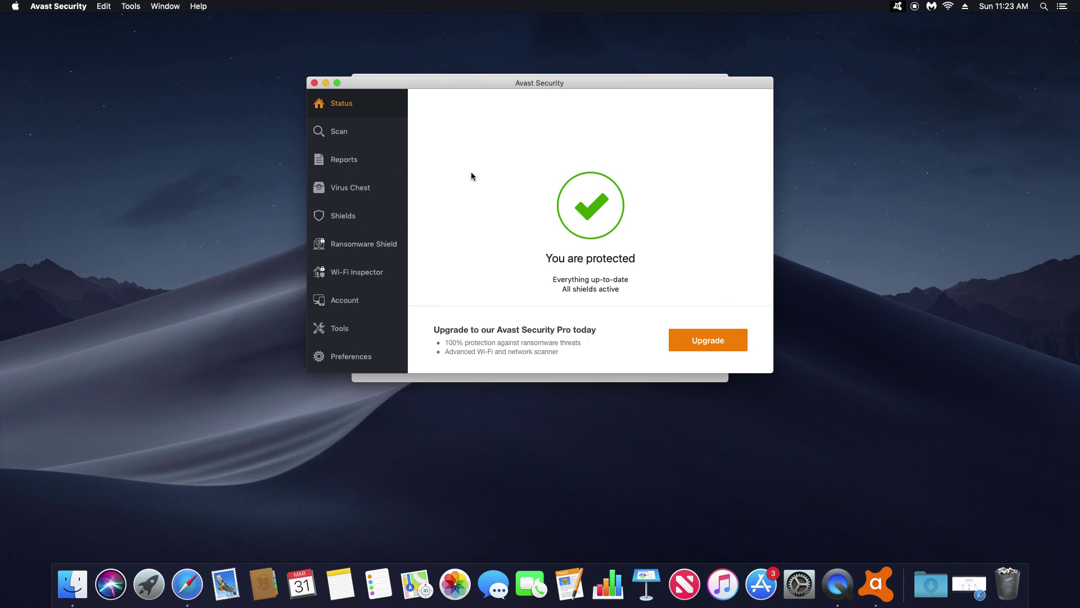
pyautogui.click(323, 139)
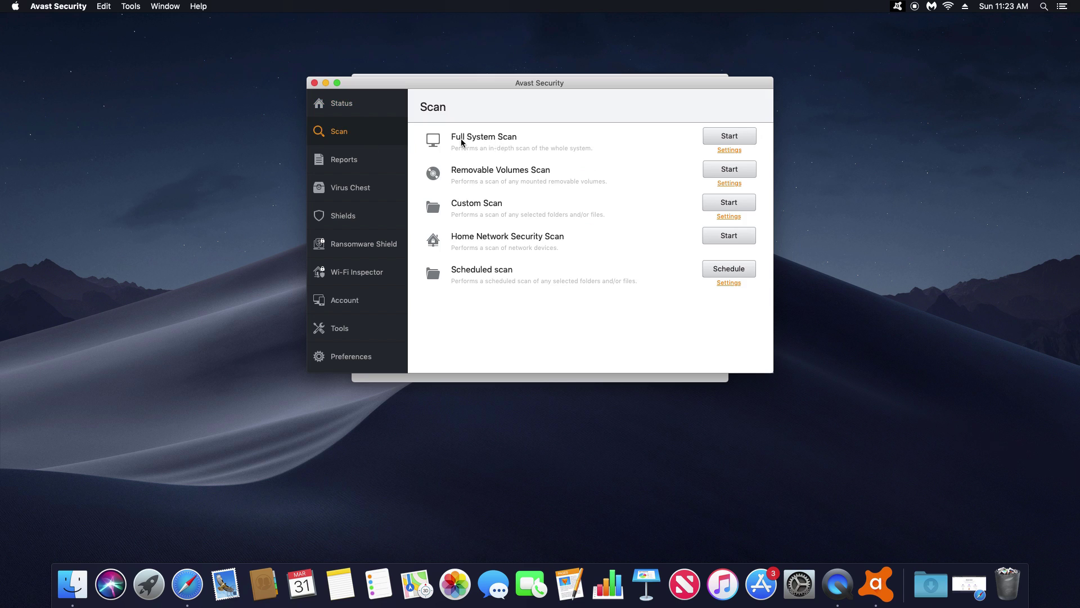
pyautogui.click(730, 137)
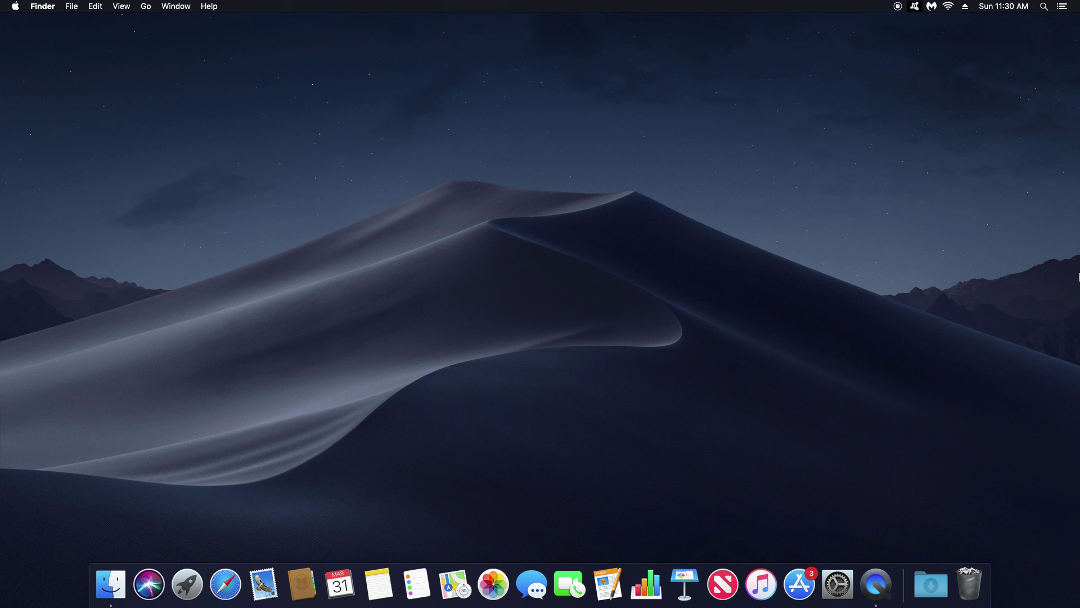
# - Open the Mac's System Preferences
pyautogui.click(17, 8)
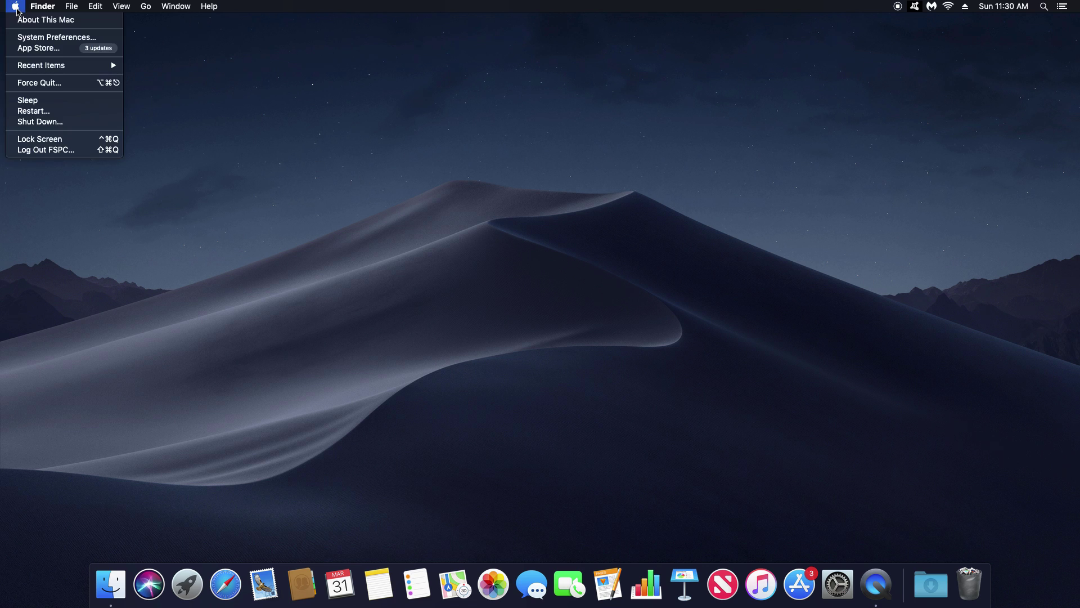
pyautogui.click(46, 40)
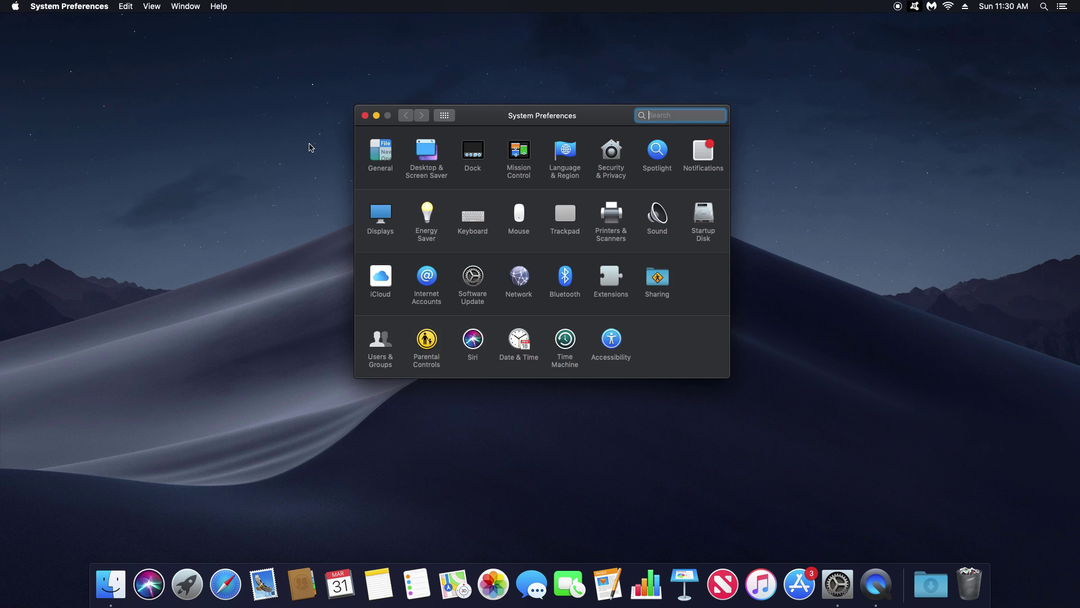
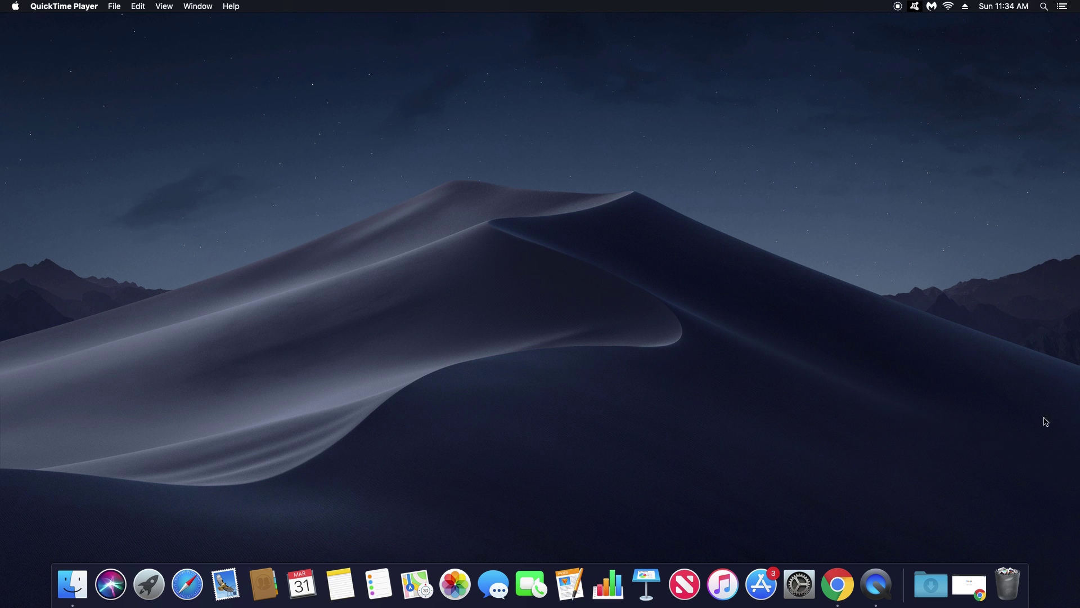
# - Switch to Google Chrome and check for browser updates on the About Google Chrome page
pyautogui.click(959, 588)
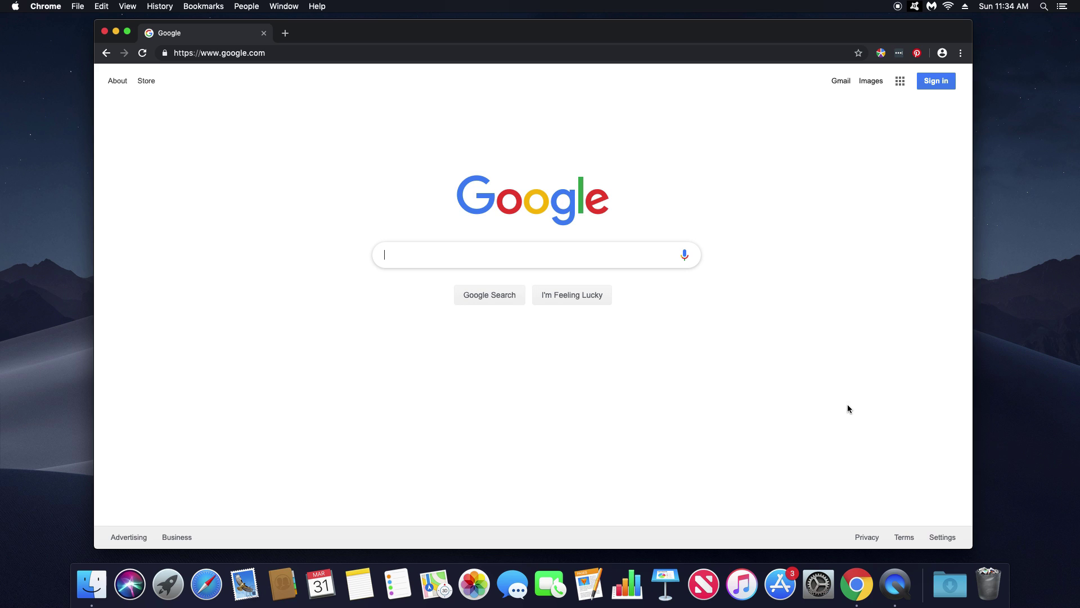
pyautogui.click(961, 53)
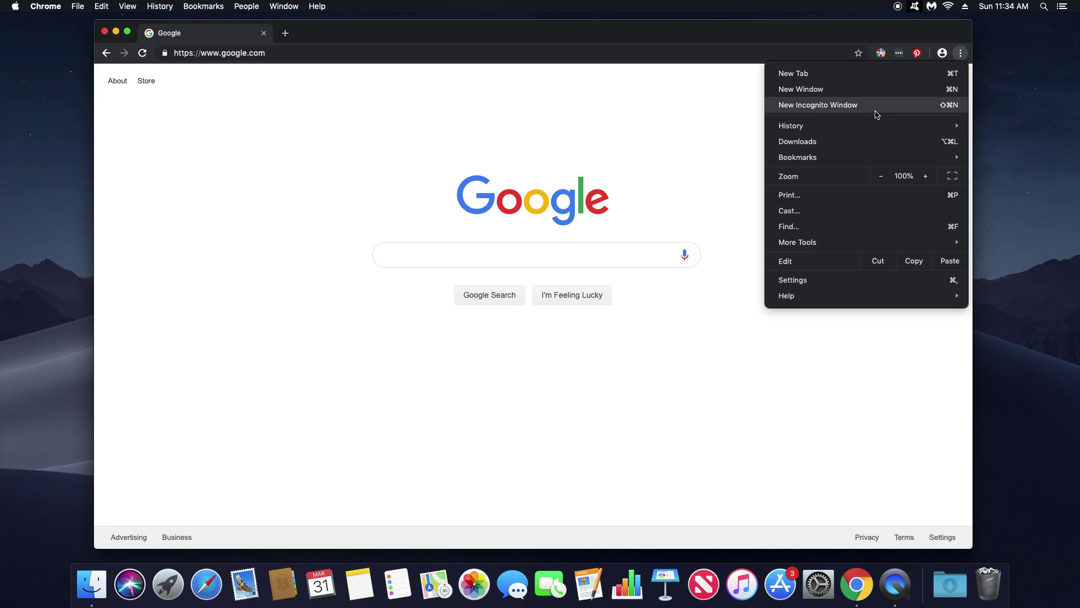
pyautogui.moveTo(793, 293)
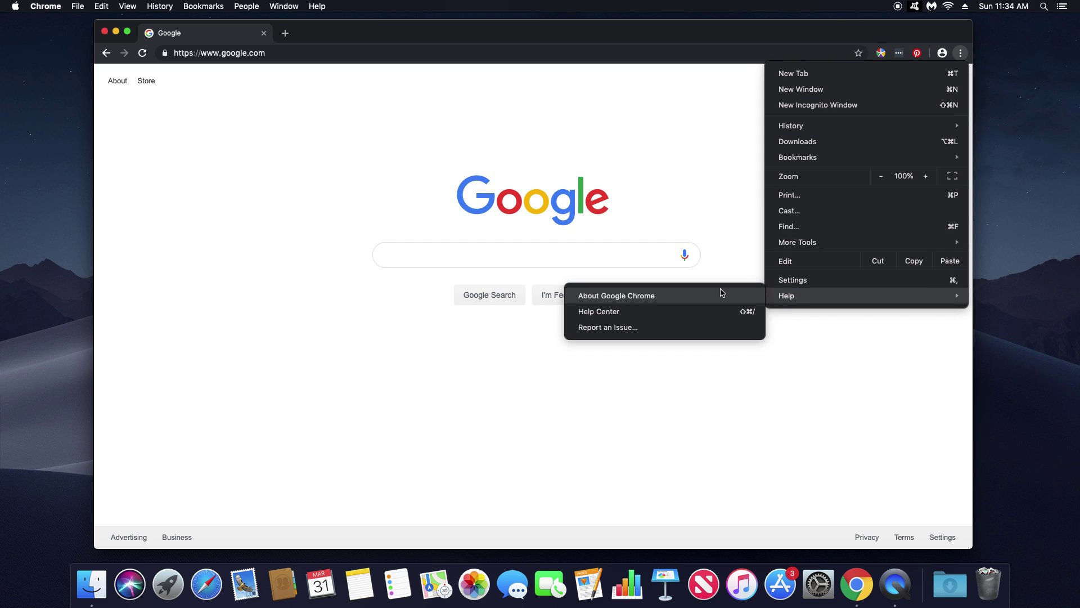
pyautogui.click(643, 297)
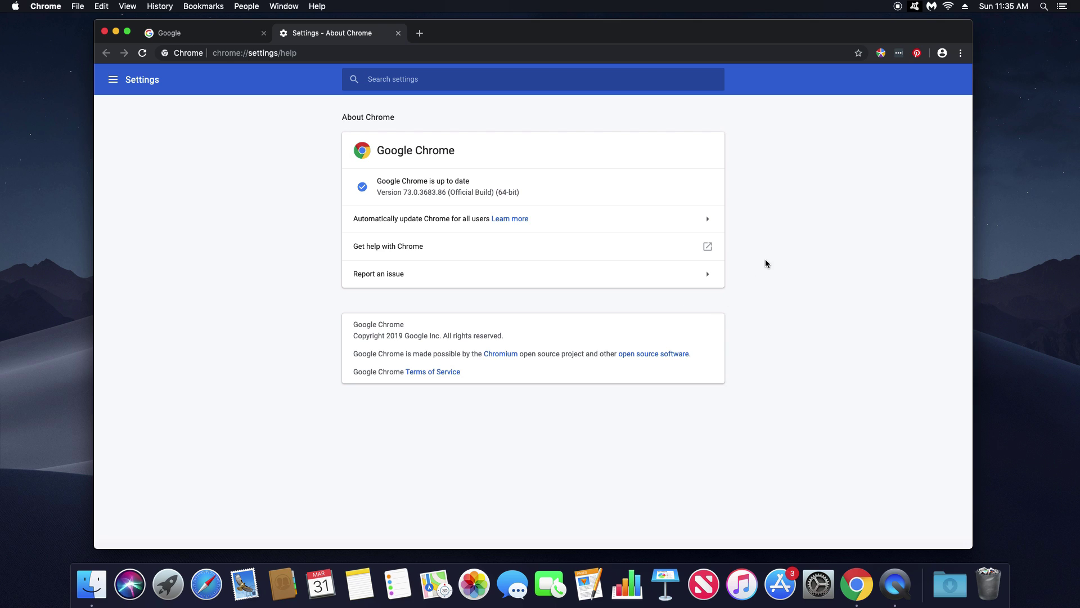
# - Open Chrome's Extensions page, enable Developer mode and update all installed extensions
pyautogui.click(960, 54)
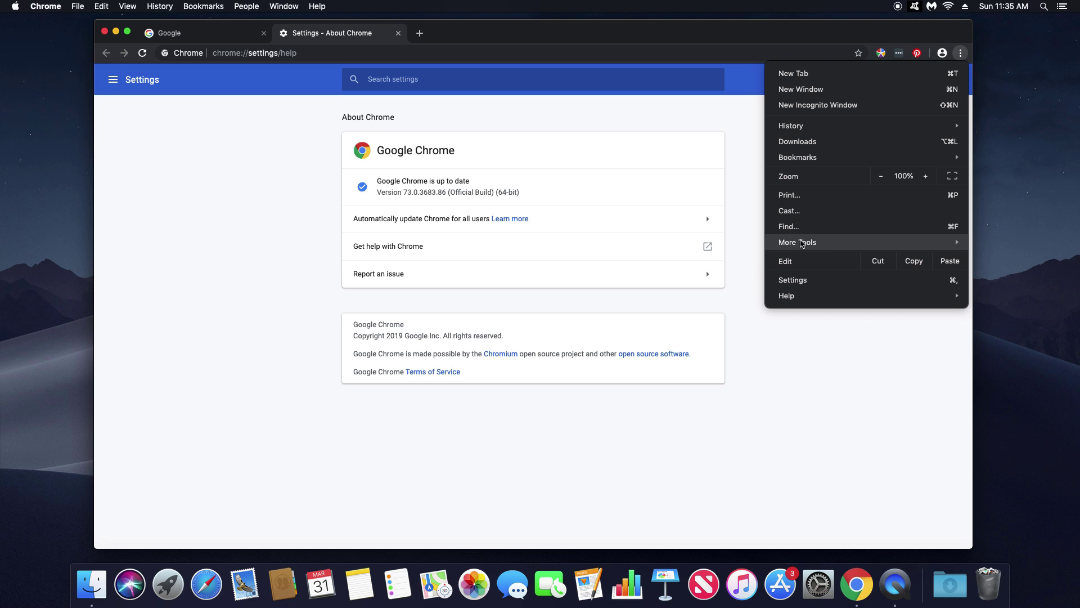
pyautogui.moveTo(802, 242)
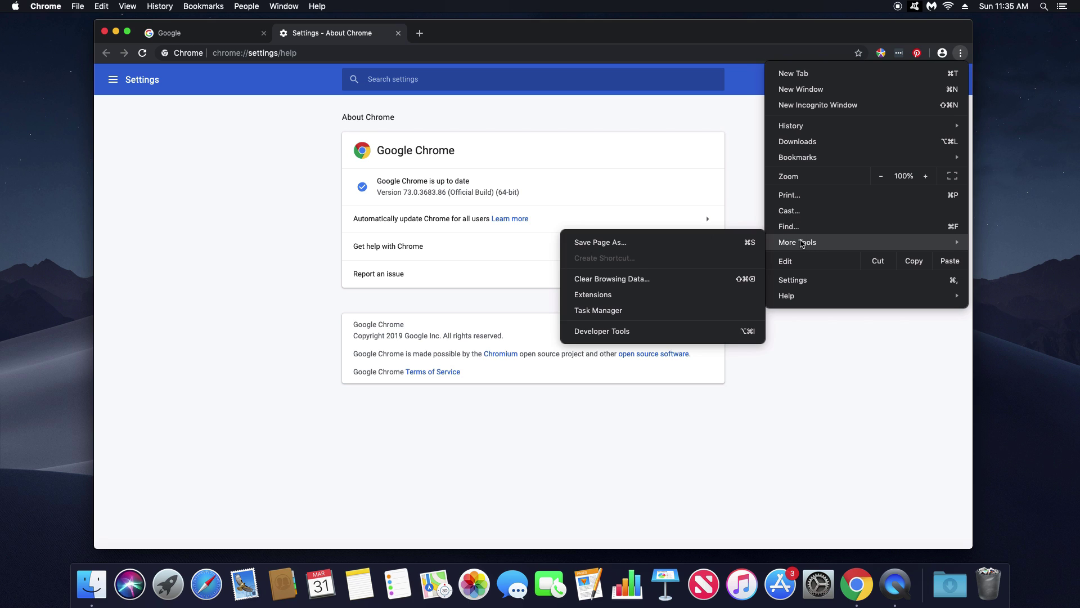
pyautogui.click(594, 295)
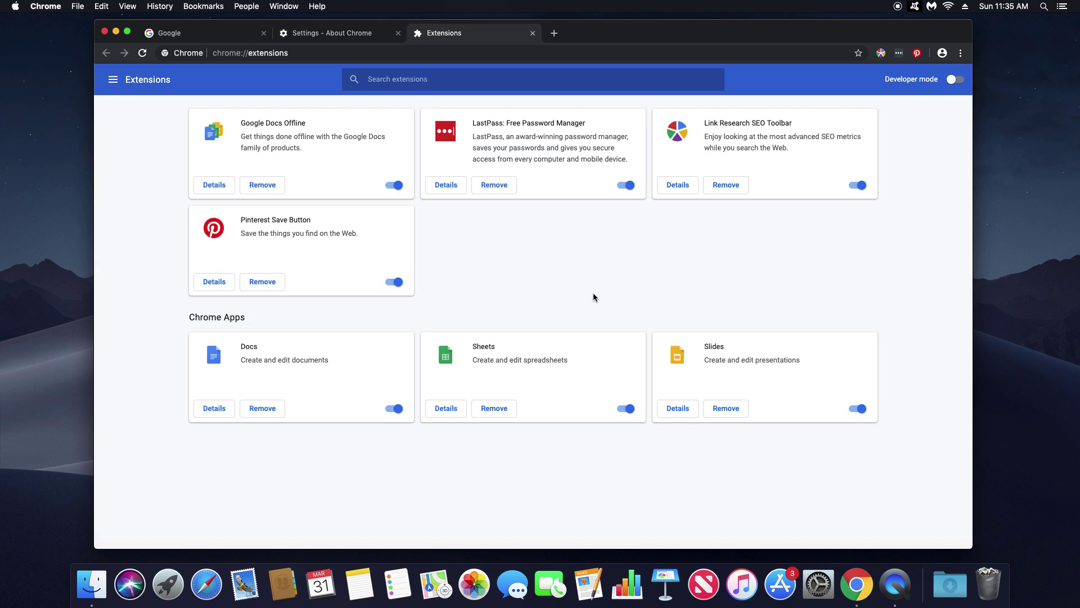
pyautogui.click(954, 79)
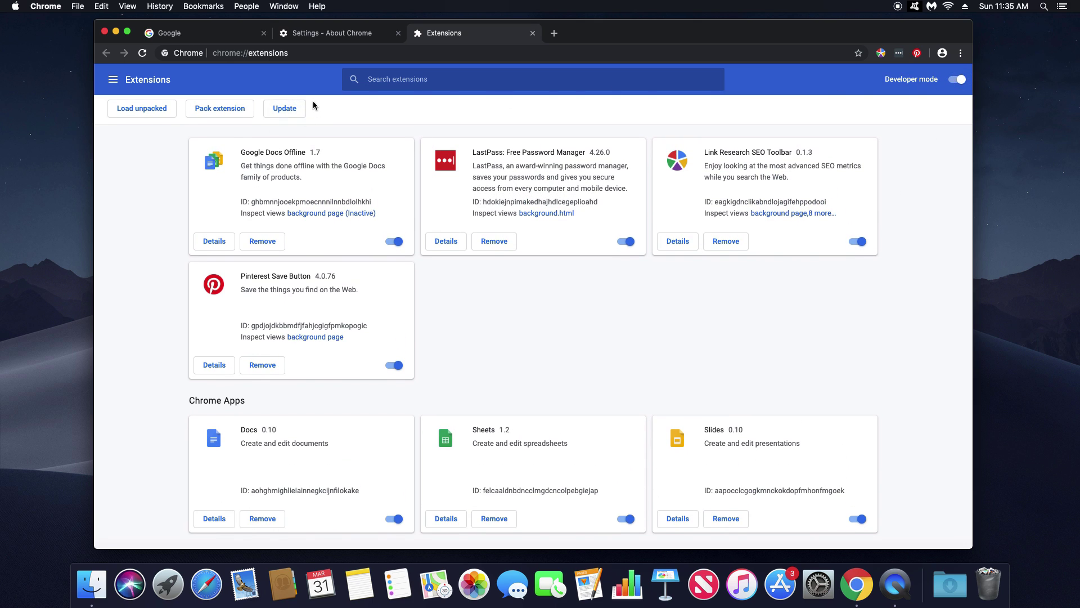
pyautogui.click(290, 115)
# - Disable the Google Docs Offline extension and the Docs, Sheets and Slides Chrome apps
pyautogui.click(395, 242)
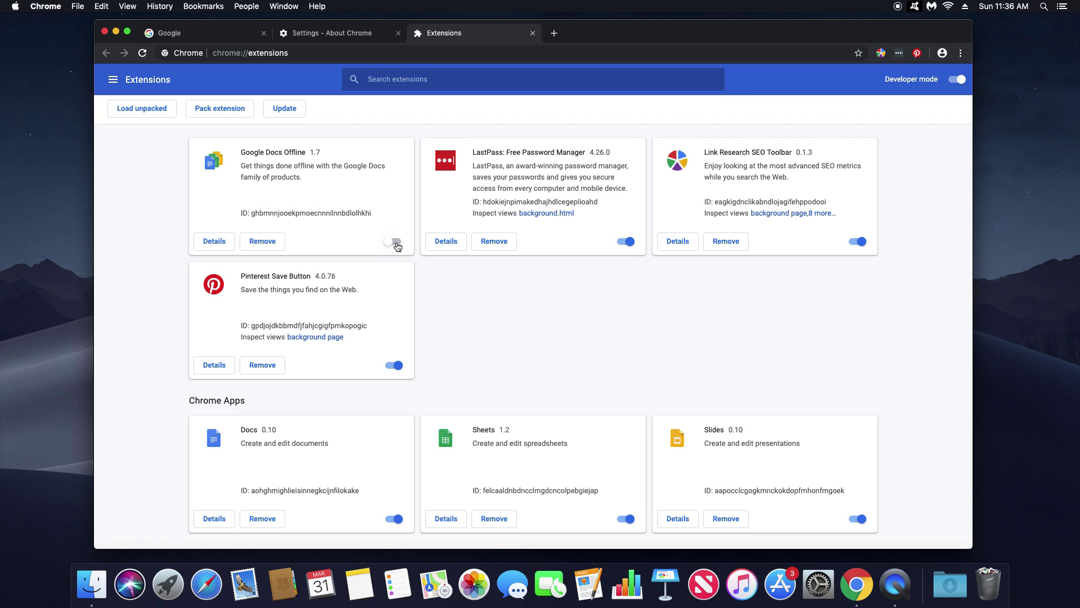
pyautogui.click(398, 521)
pyautogui.click(628, 519)
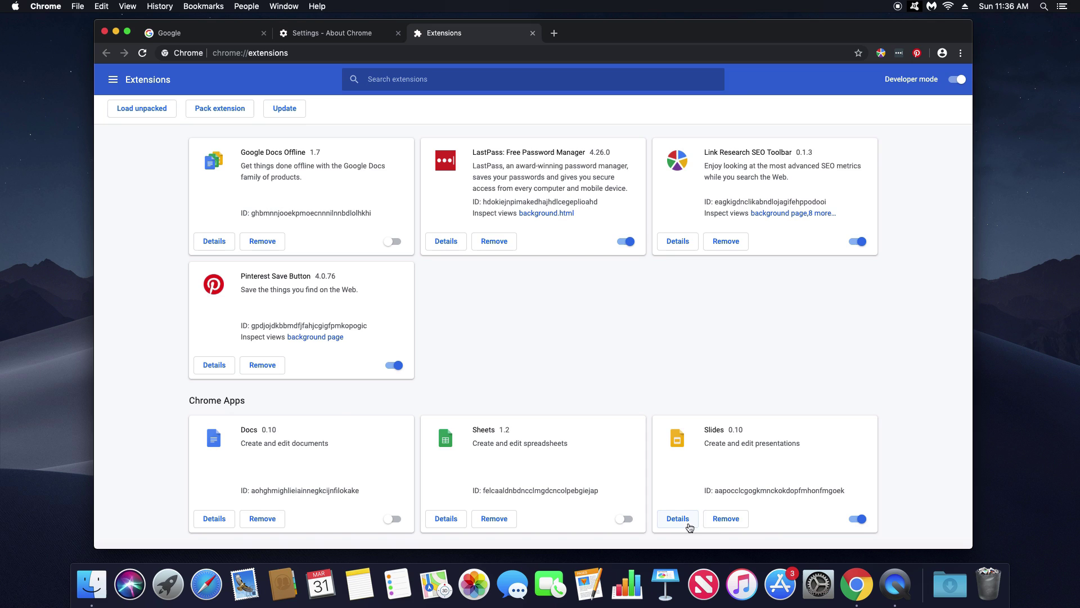
pyautogui.click(865, 526)
# - Remove the Link Research SEO Toolbar and Pinterest Save Button extensions, and disable LastPass: Free Password Manager
pyautogui.click(726, 242)
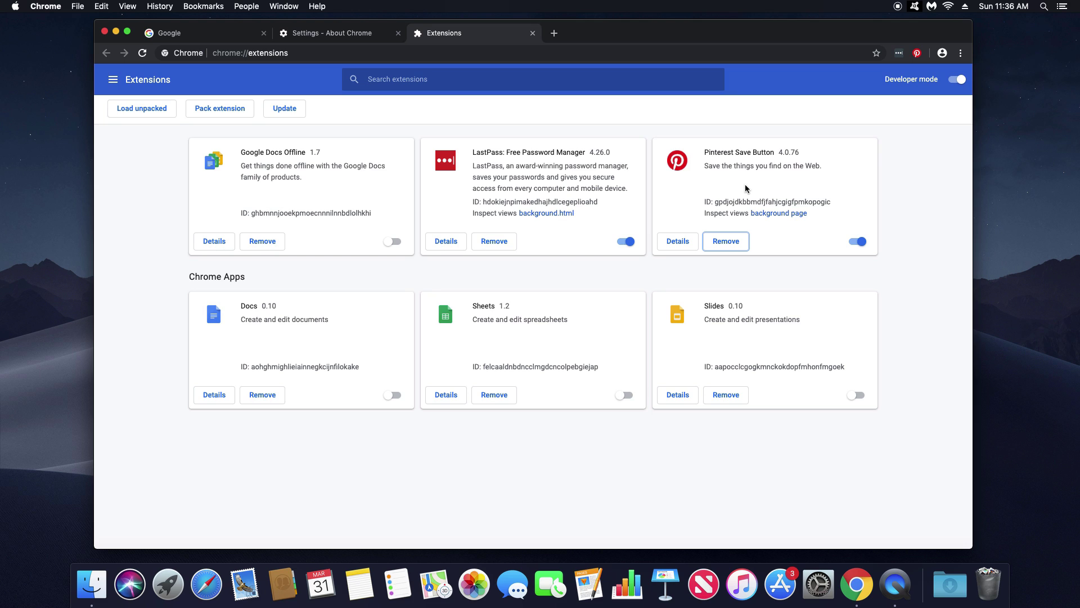
pyautogui.click(737, 245)
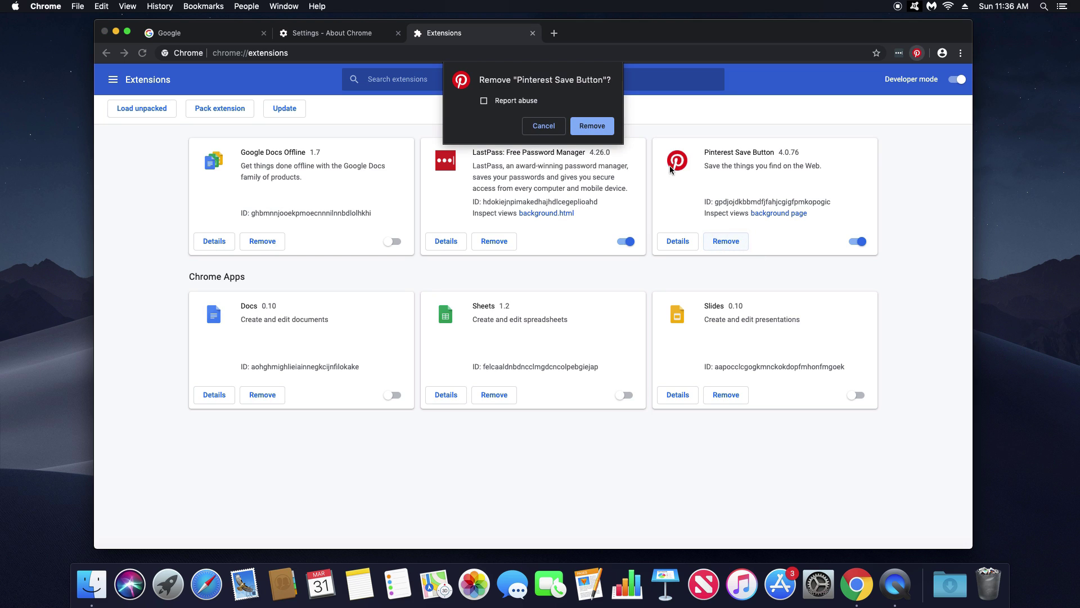
pyautogui.click(591, 125)
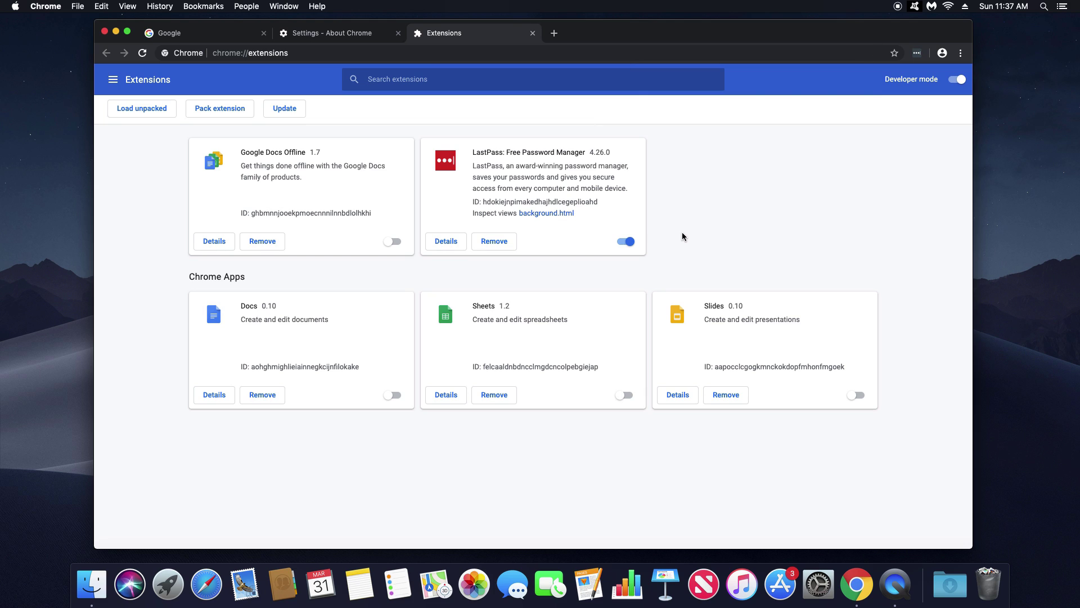
pyautogui.click(626, 242)
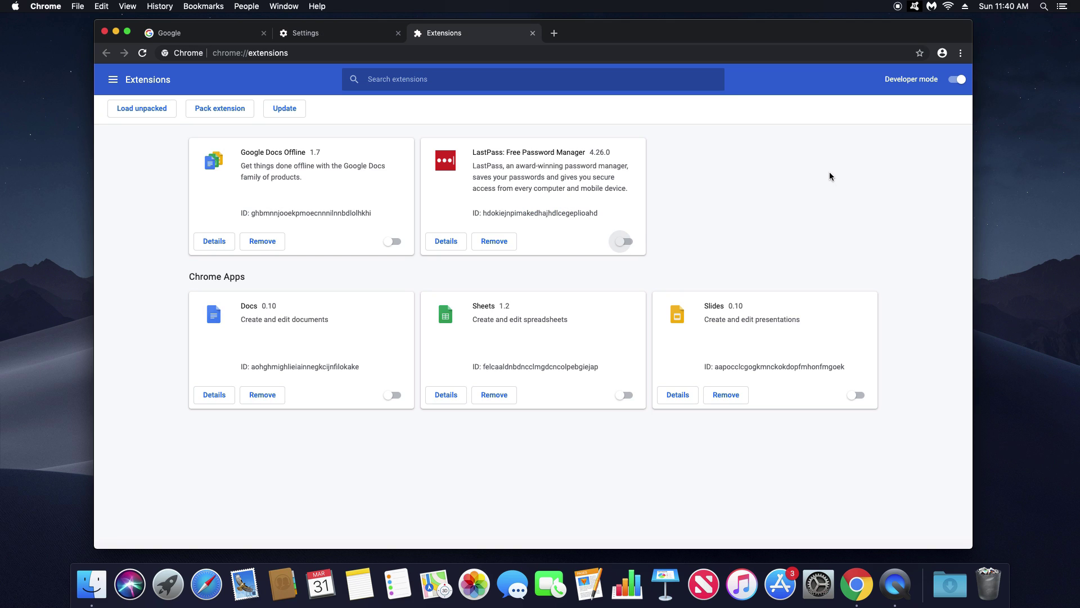
# - Open Chrome's settings and turn on Show home button in the Appearance section
pyautogui.click(960, 54)
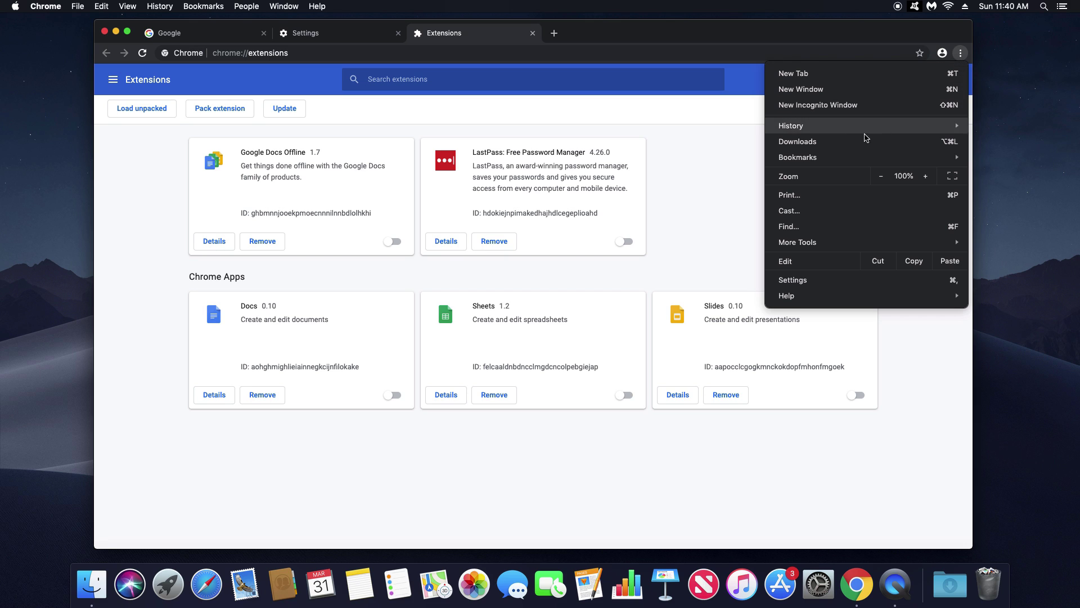
pyautogui.click(790, 281)
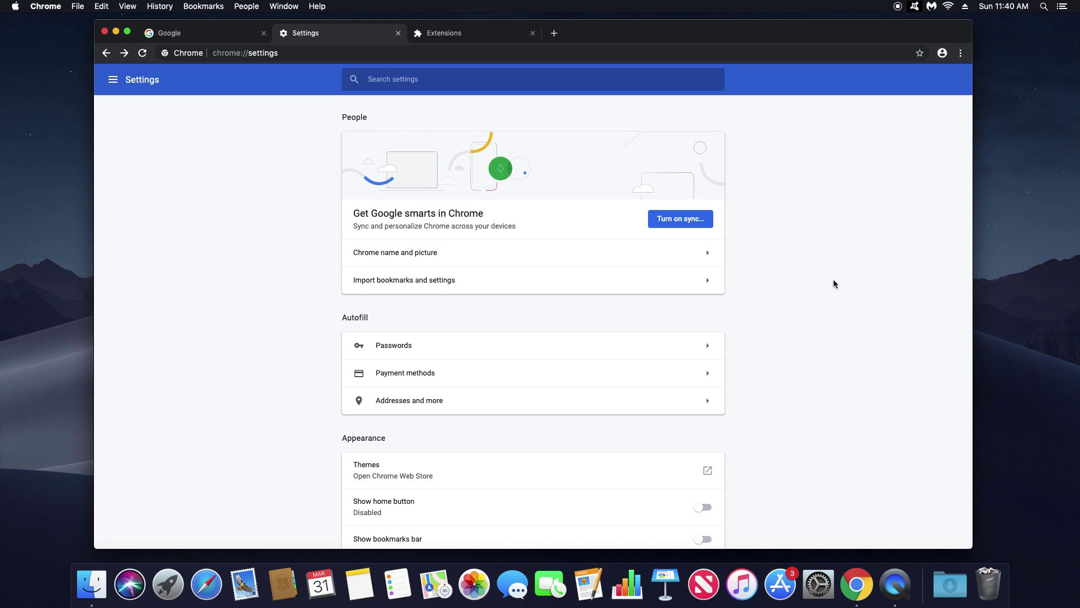
pyautogui.scroll(-4, 834, 283)
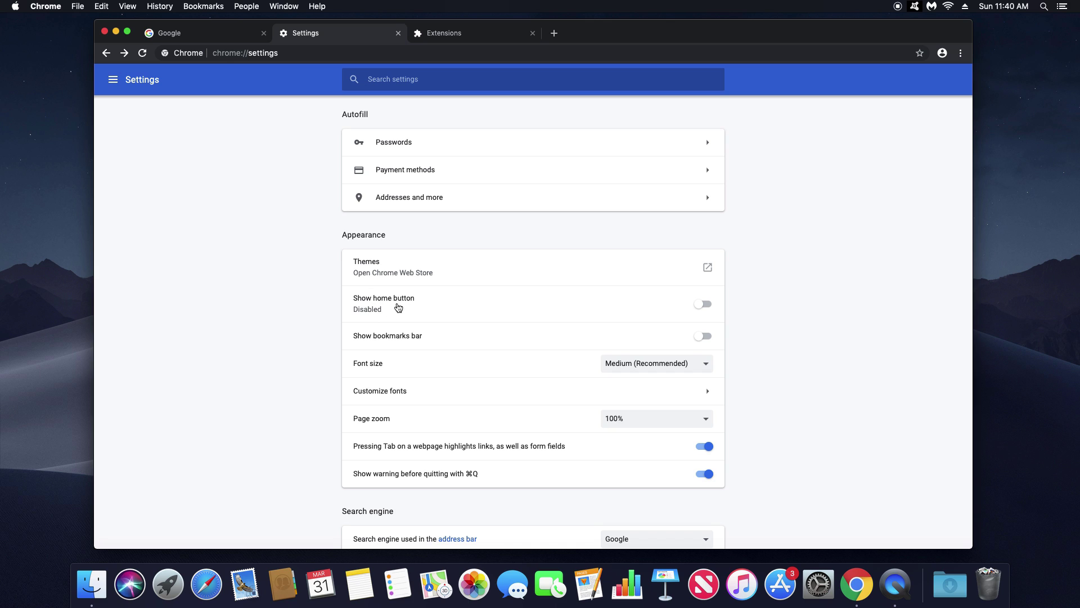
pyautogui.click(702, 306)
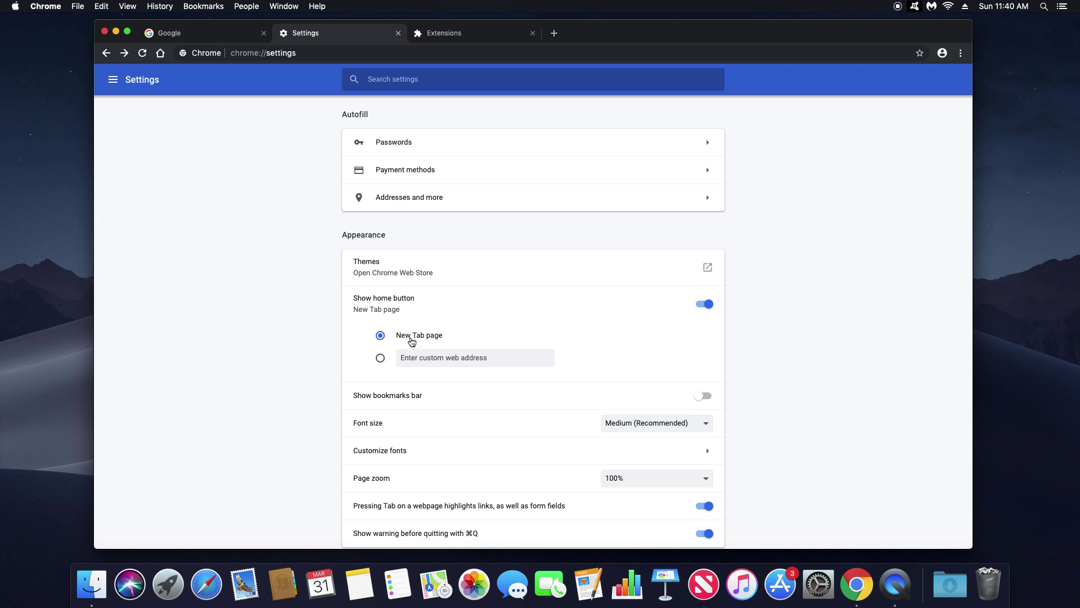
pyautogui.click(382, 359)
pyautogui.click(419, 361)
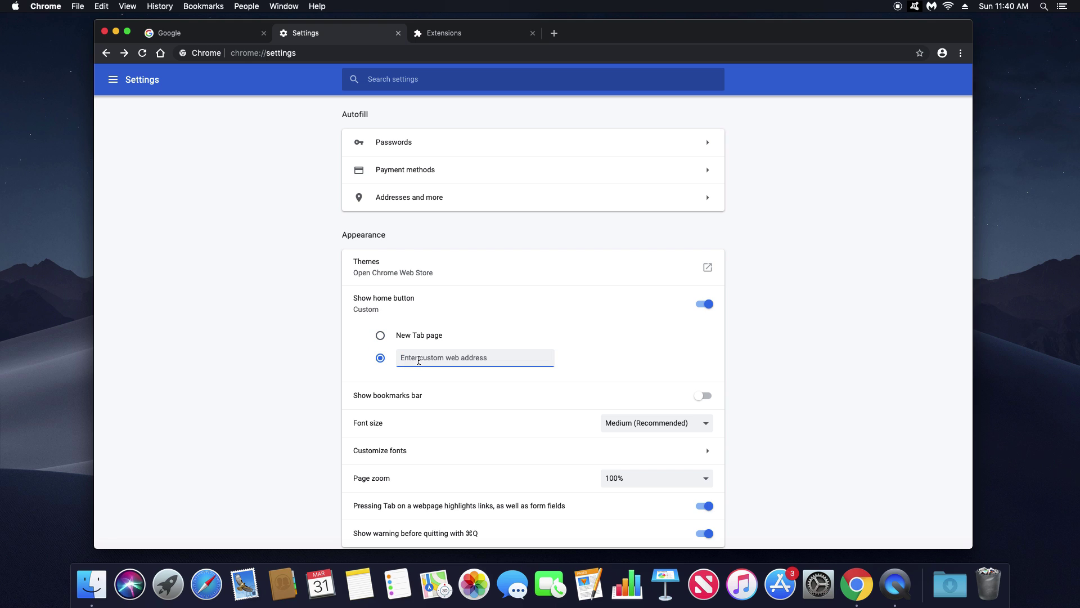
pyautogui.write('www.google.com')
pyautogui.click(305, 357)
# - Check the search engine options for the address bar and leave Google selected
pyautogui.scroll(-10, 305, 356)
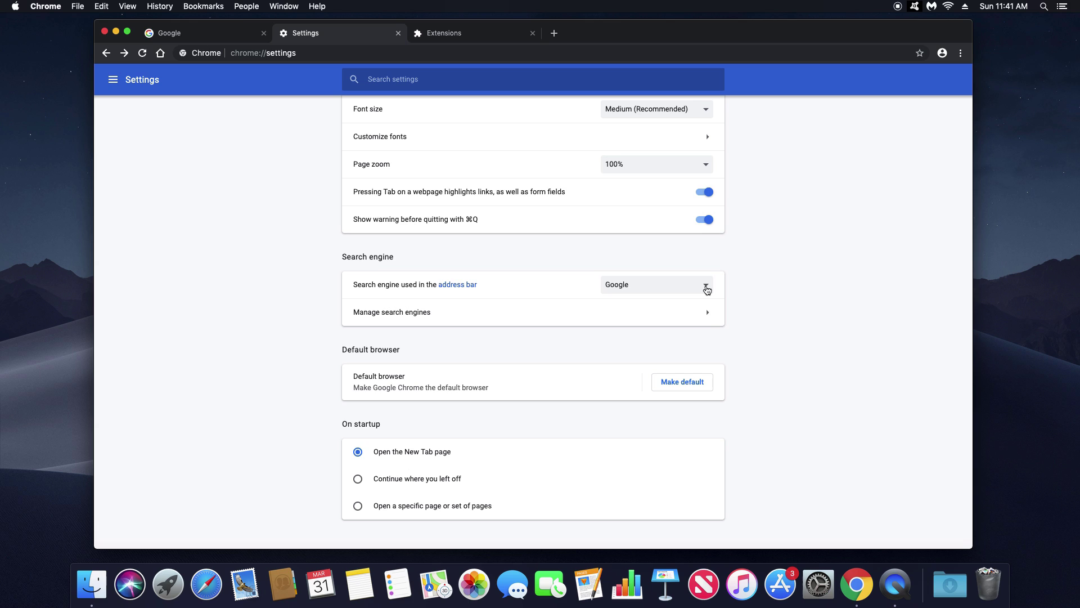
pyautogui.click(706, 290)
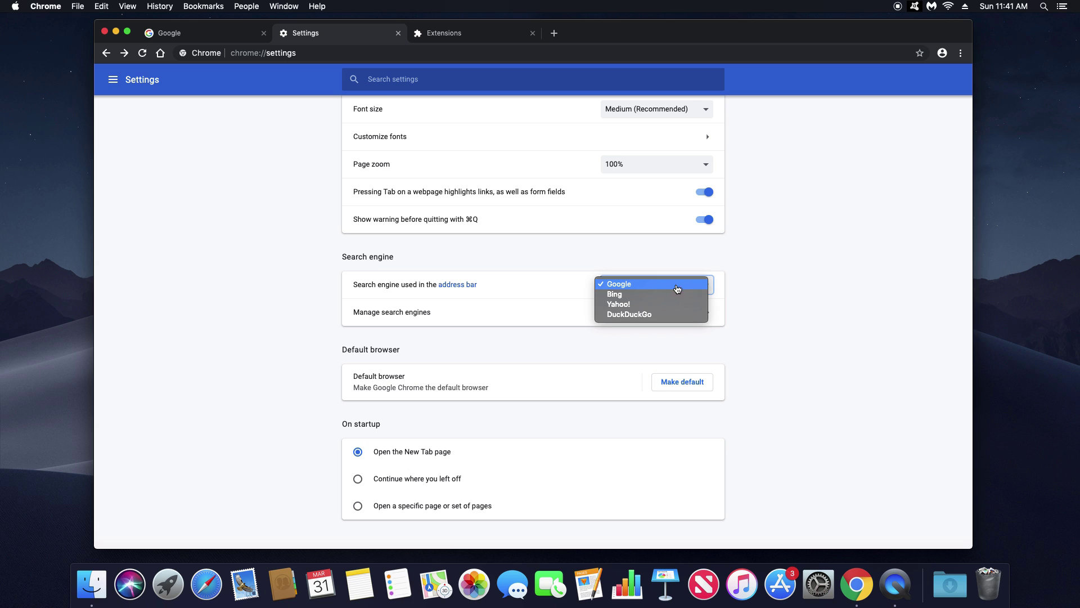
pyautogui.click(763, 301)
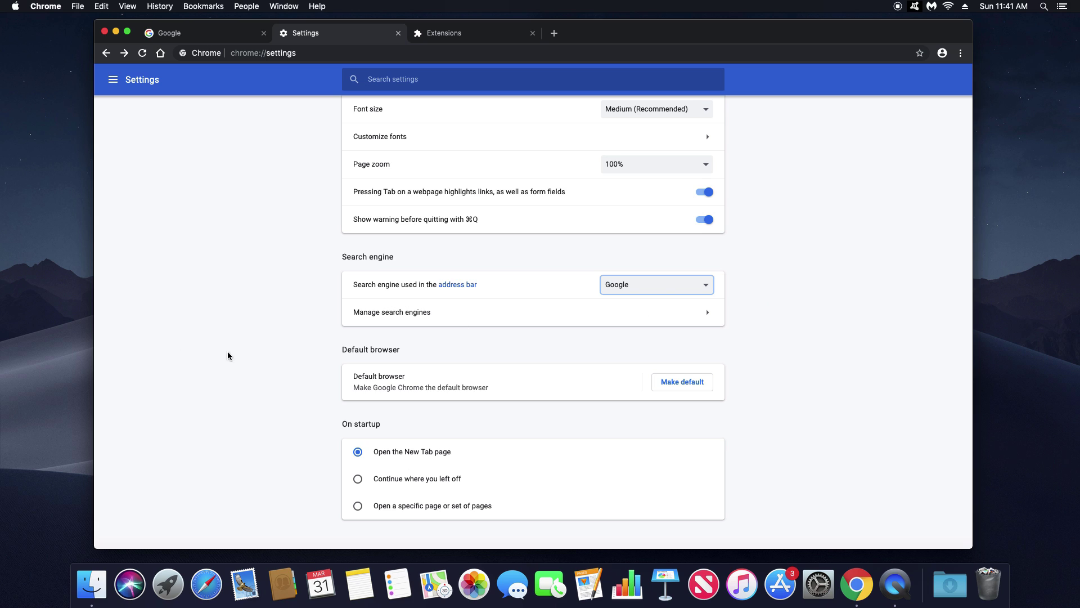
# - Set Chrome to open a specific page on startup and add espn.com as that page
pyautogui.scroll(-2, 235, 354)
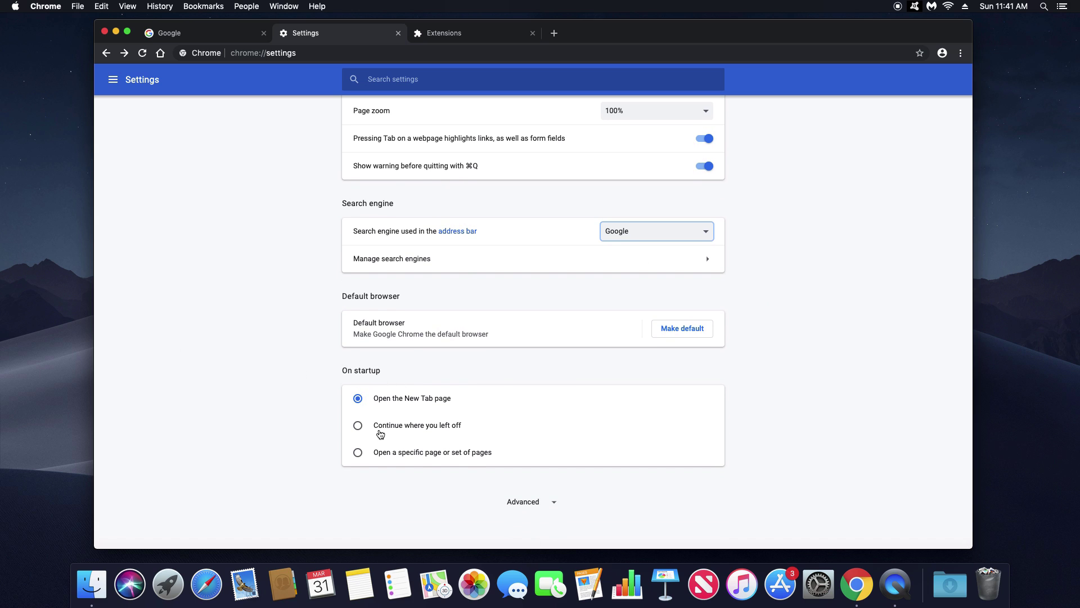
pyautogui.click(358, 453)
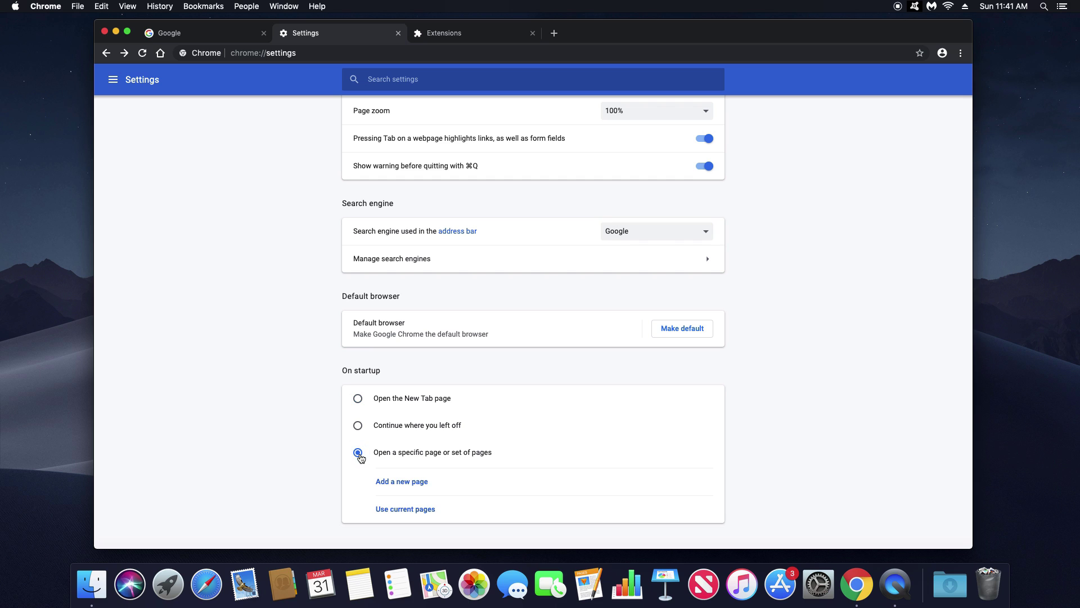
pyautogui.click(389, 483)
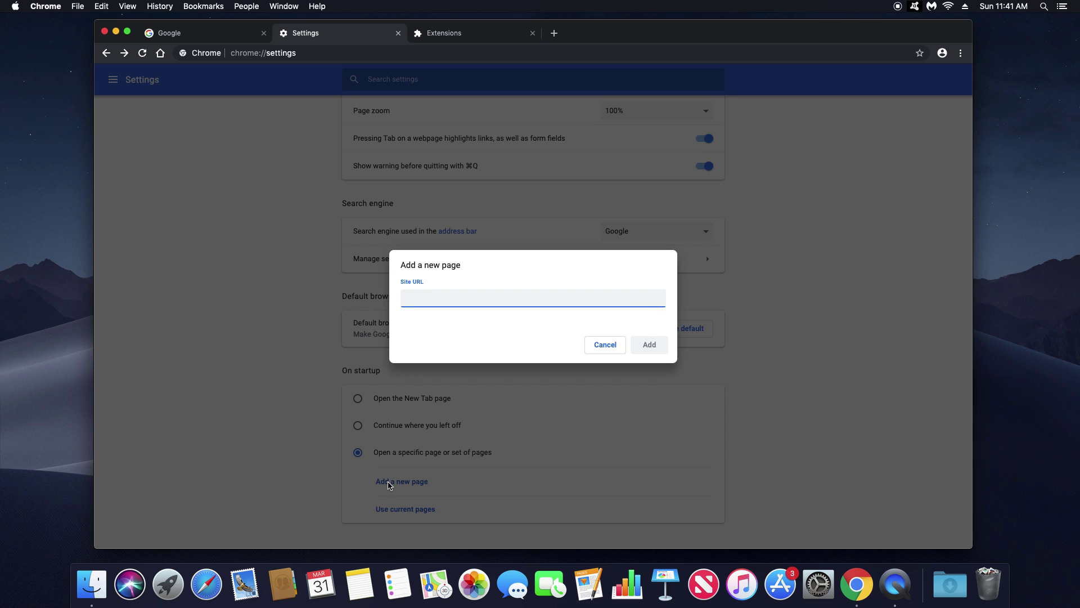
pyautogui.write('espn.com')
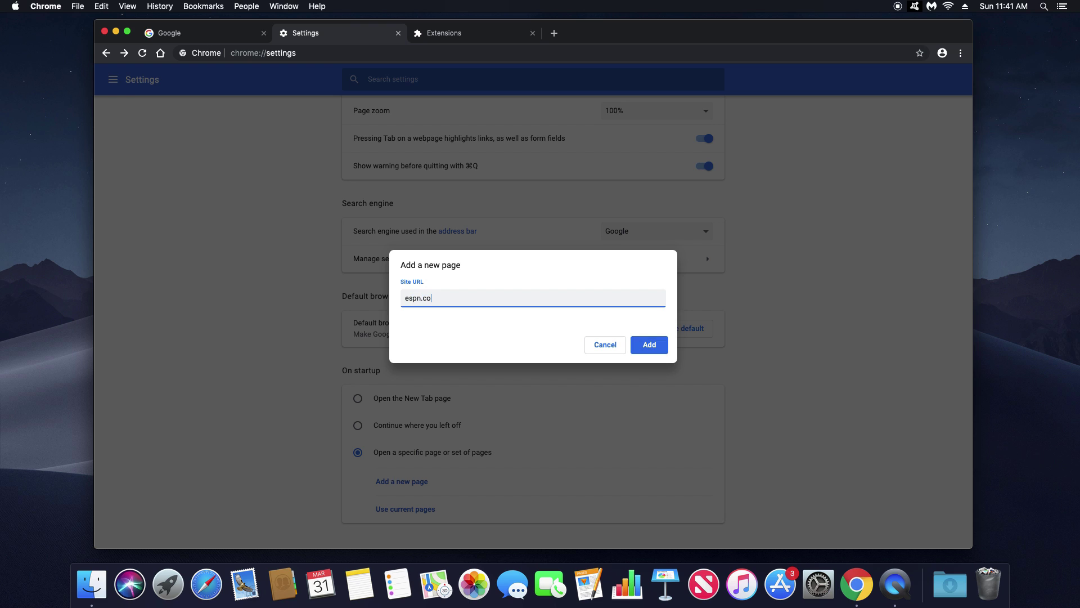
pyautogui.click(648, 344)
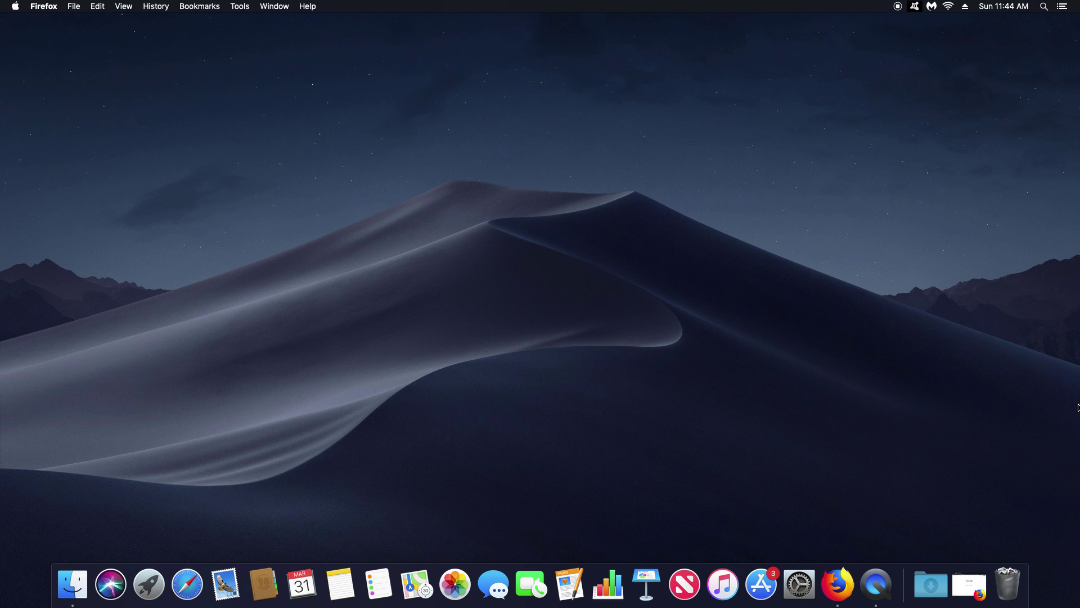
# - Switch to Firefox, check its version and update status in About Firefox, and close that window
pyautogui.click(963, 588)
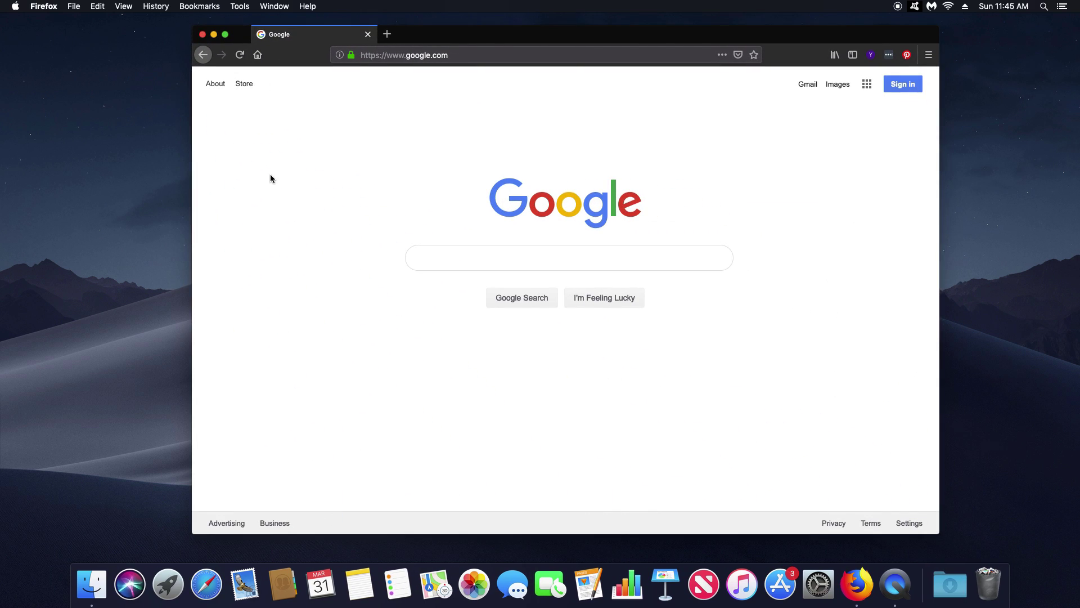
pyautogui.click(46, 8)
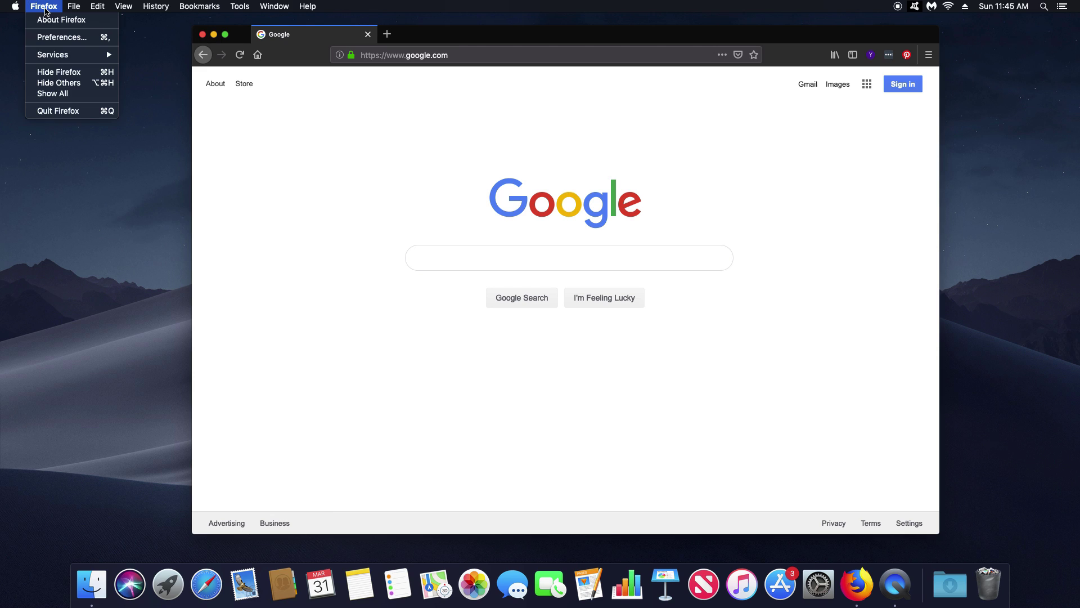
pyautogui.click(70, 21)
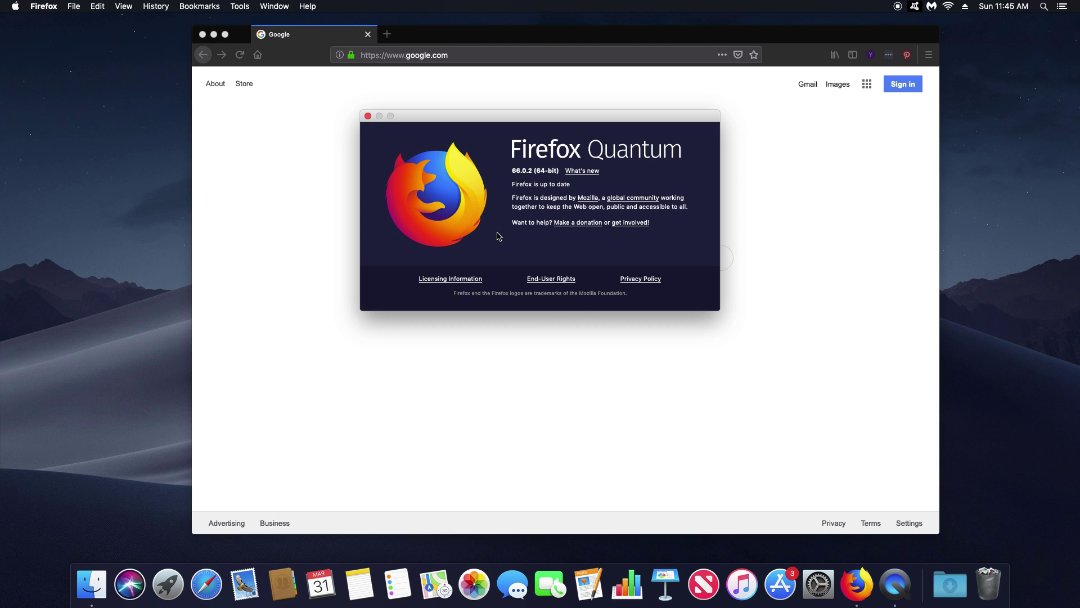
pyautogui.press('super+w')
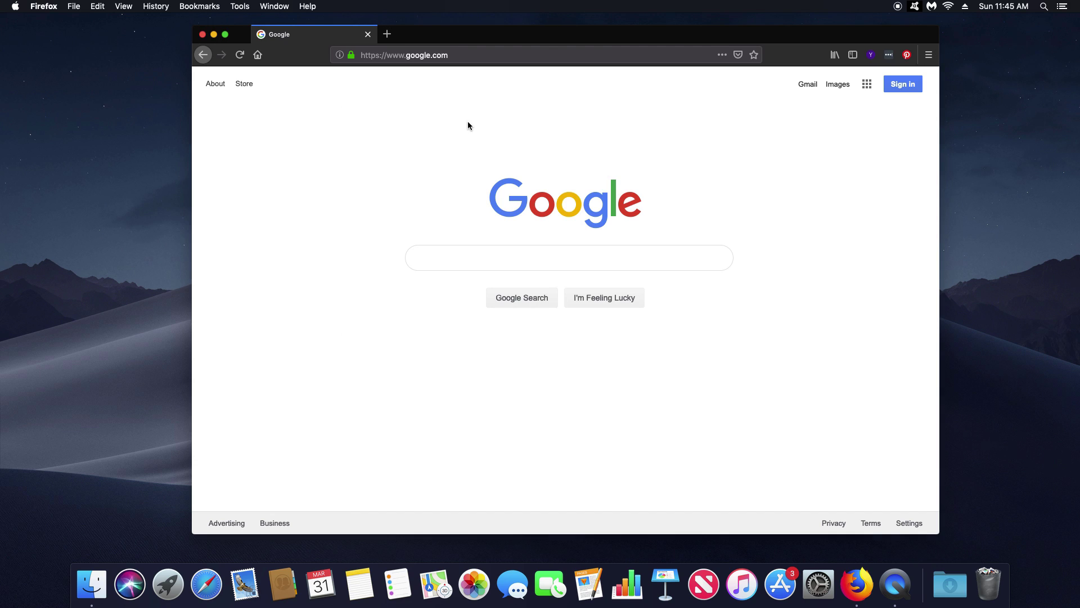
# - Open the list of installed extensions in Firefox's Add-ons Manager and check them for updates
pyautogui.click(927, 56)
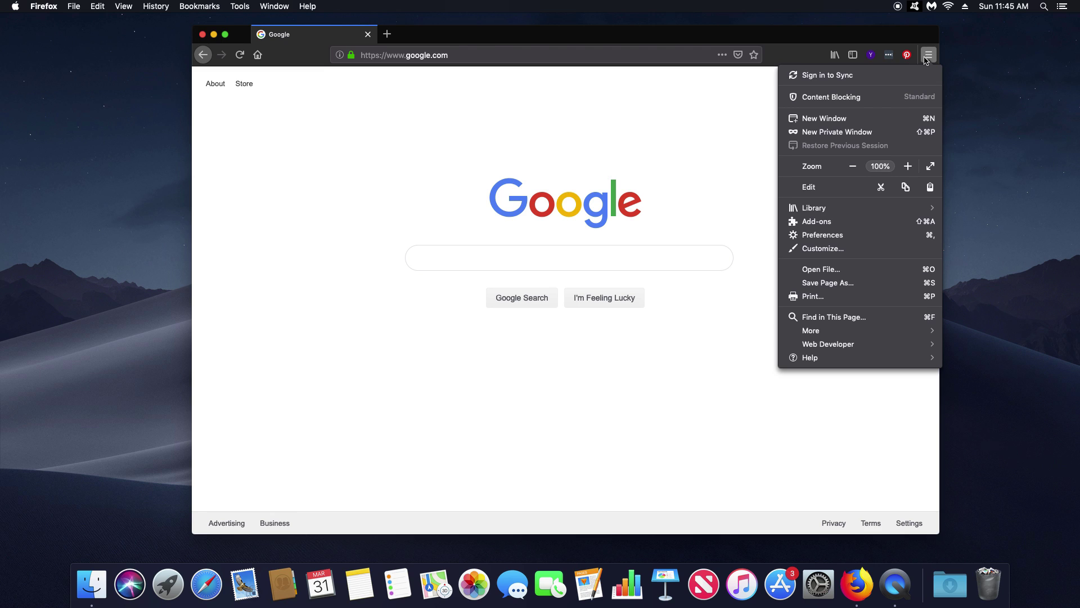
pyautogui.click(820, 222)
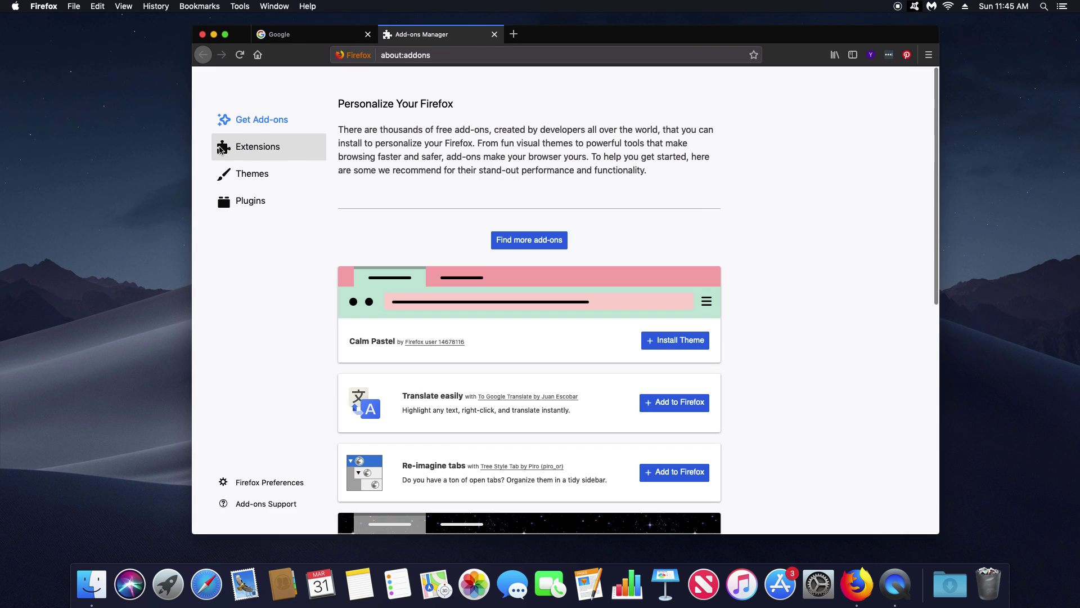
pyautogui.click(265, 148)
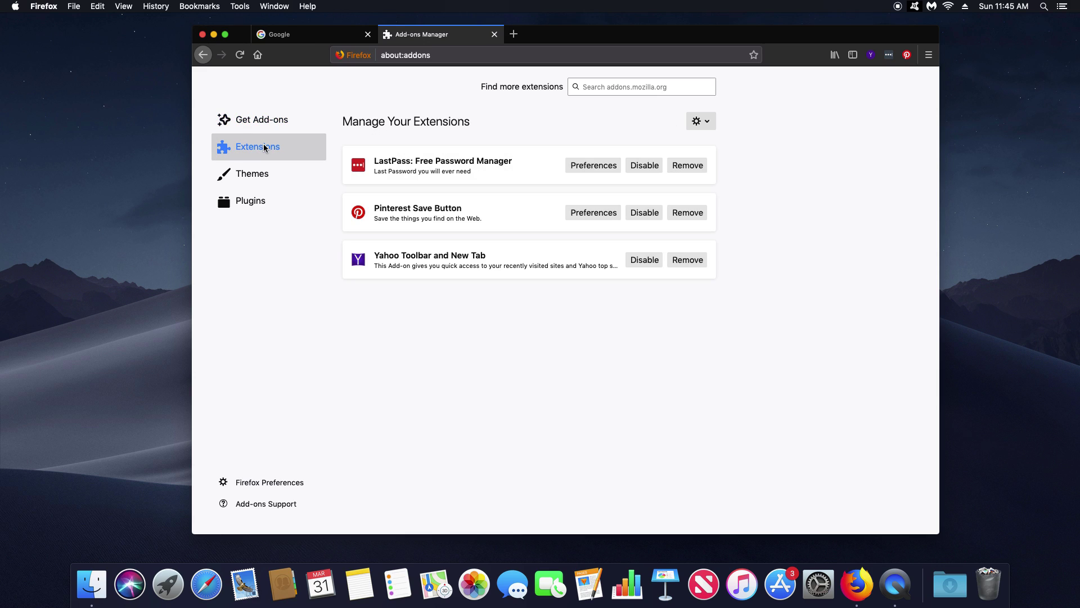
pyautogui.click(698, 123)
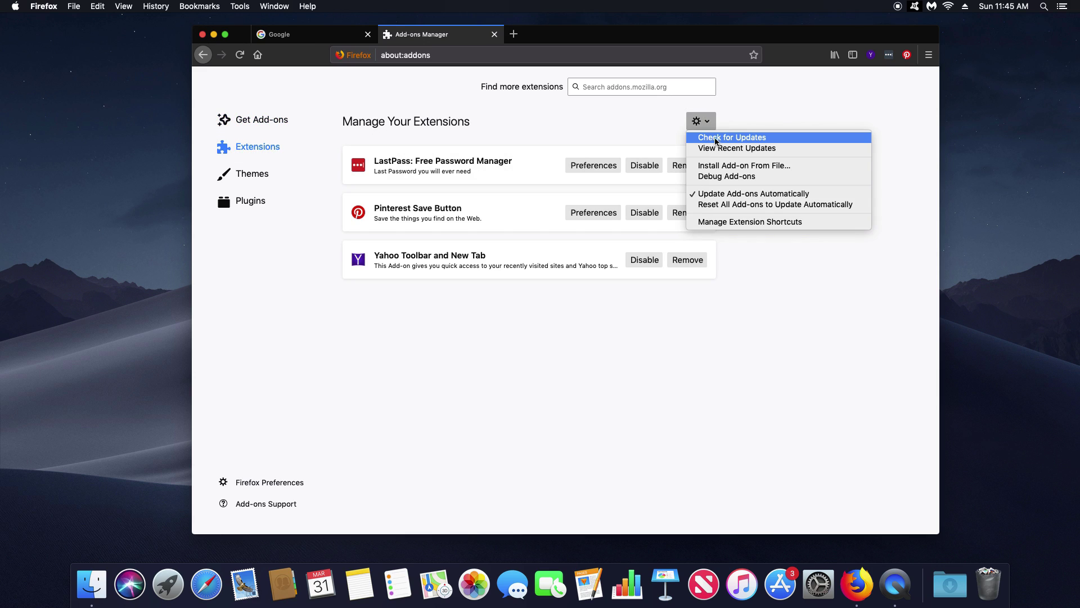
pyautogui.click(715, 140)
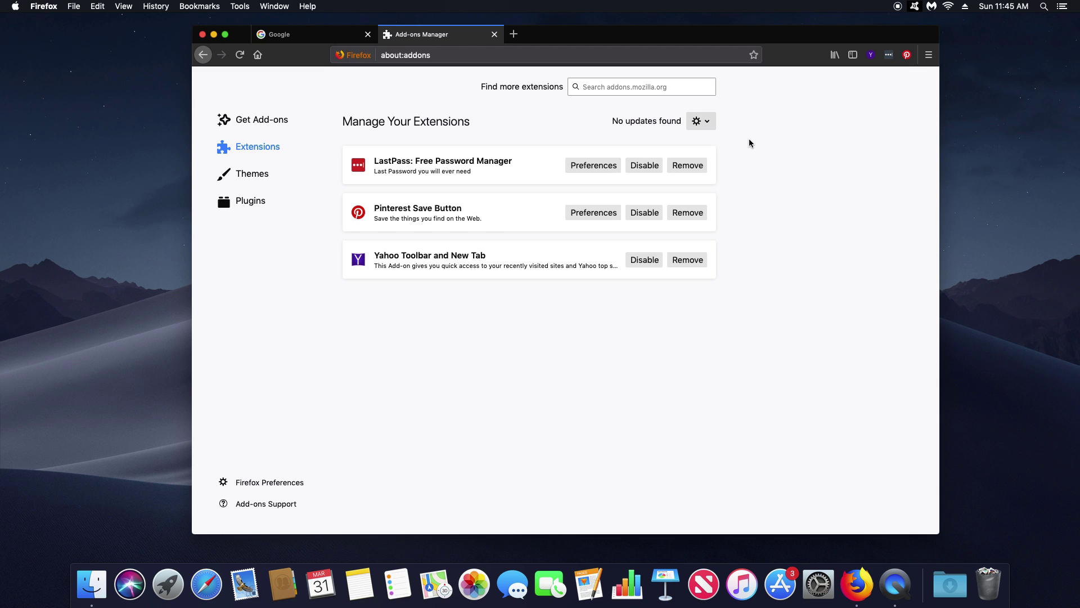
# - Remove the Yahoo Toolbar and New Tab and Pinterest Save Button extensions from Firefox
pyautogui.click(457, 165)
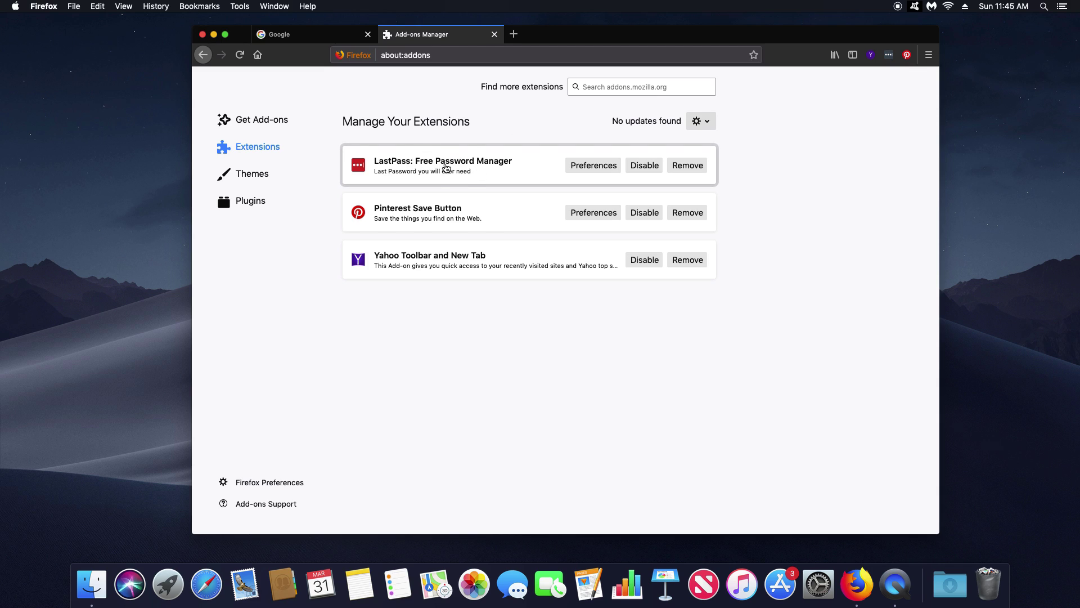
pyautogui.click(415, 261)
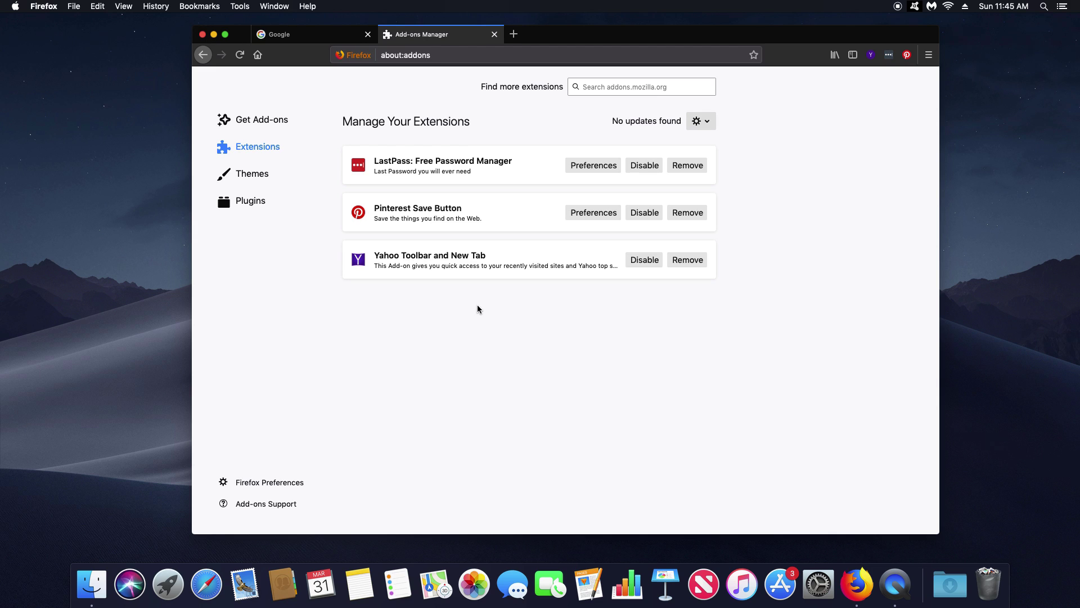
pyautogui.click(680, 262)
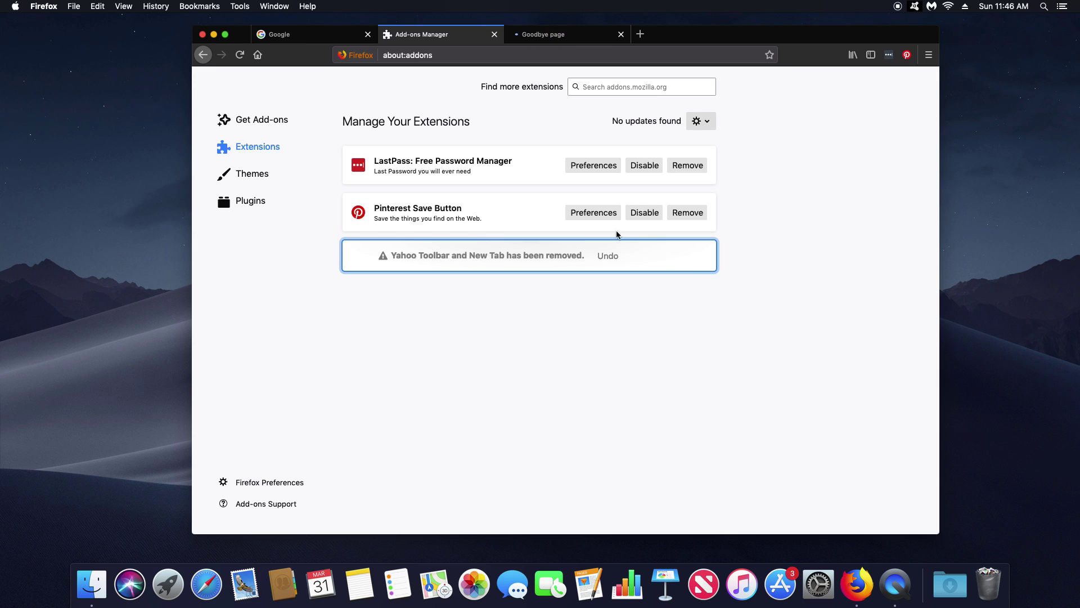
pyautogui.click(685, 215)
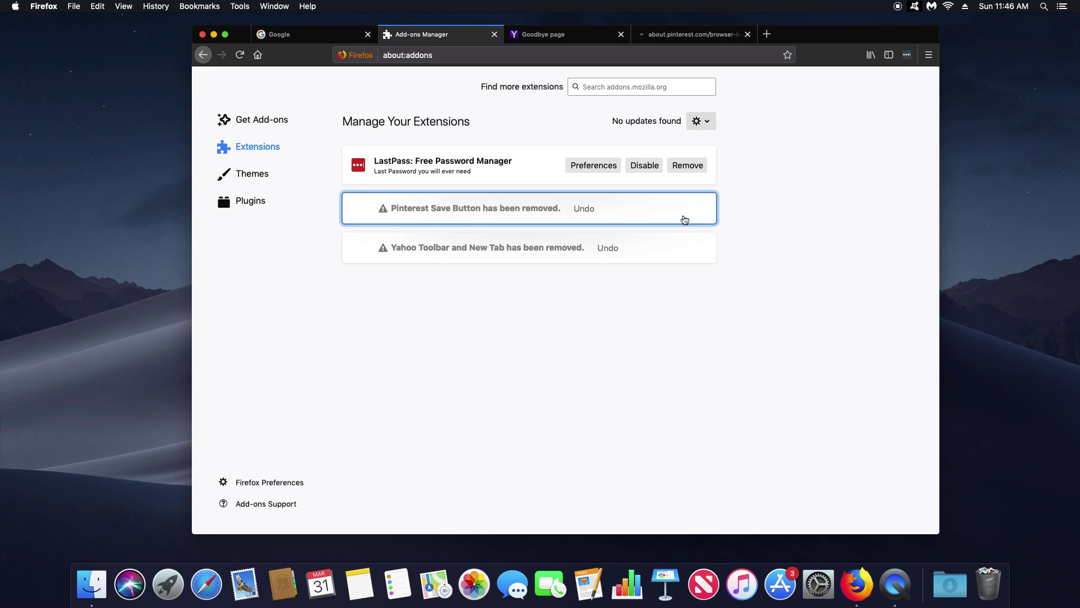
# - View the details of LastPass: Free Password Manager, return to the extension list and disable LastPass
pyautogui.click(534, 169)
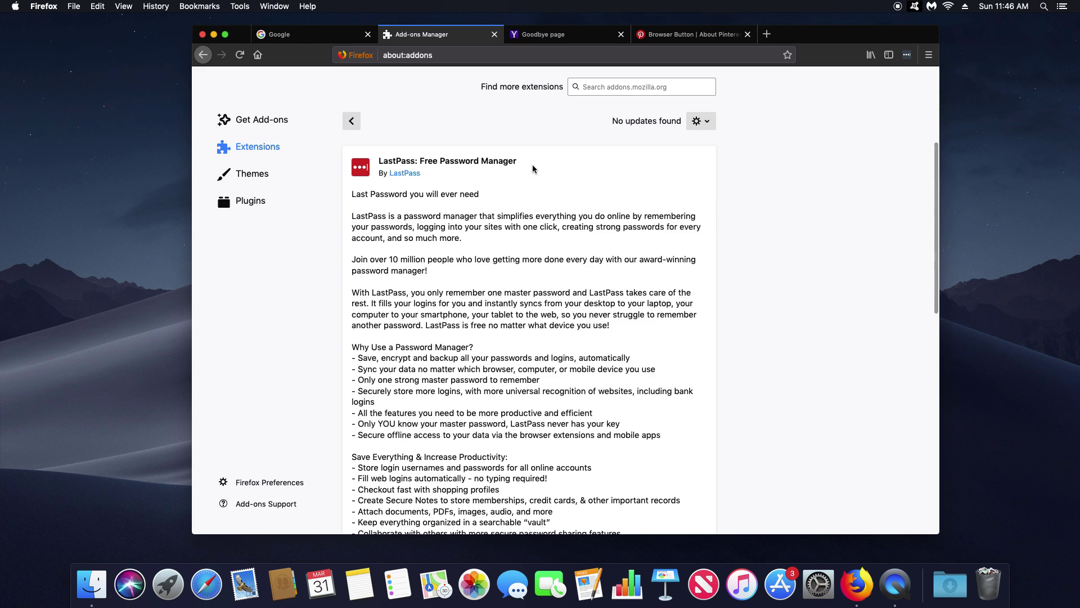
pyautogui.click(352, 120)
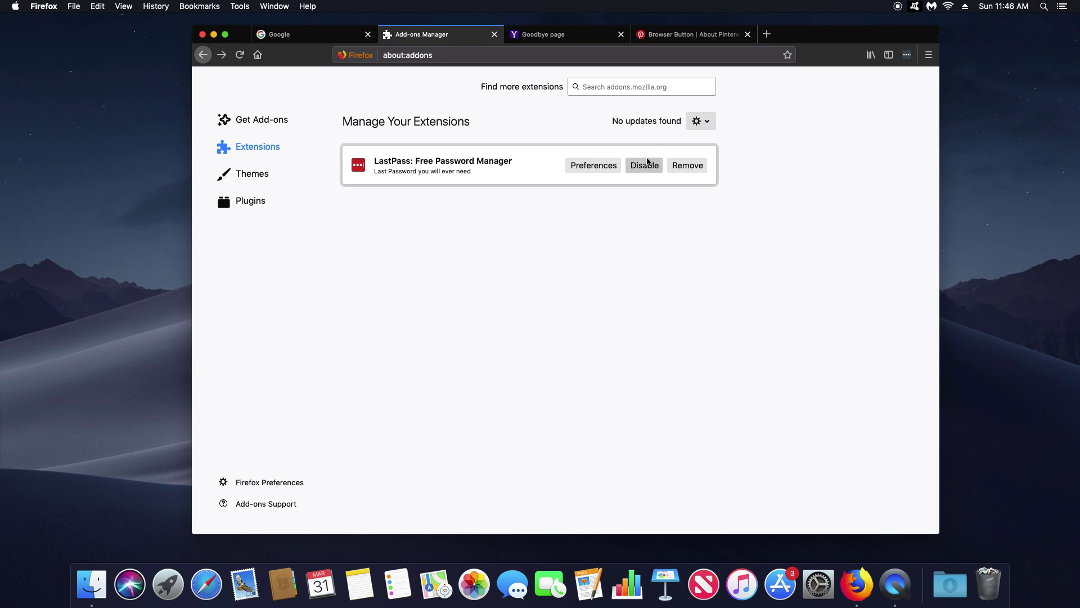
pyautogui.click(642, 167)
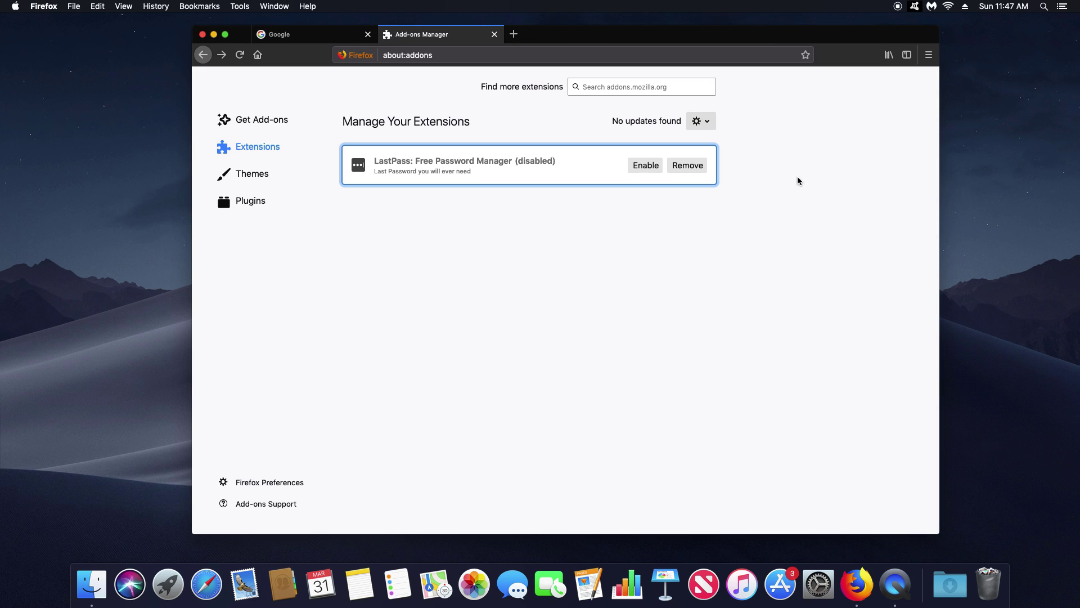
# - Open Firefox's preferences and review the Home settings for the homepage, new windows and new tabs
pyautogui.click(928, 55)
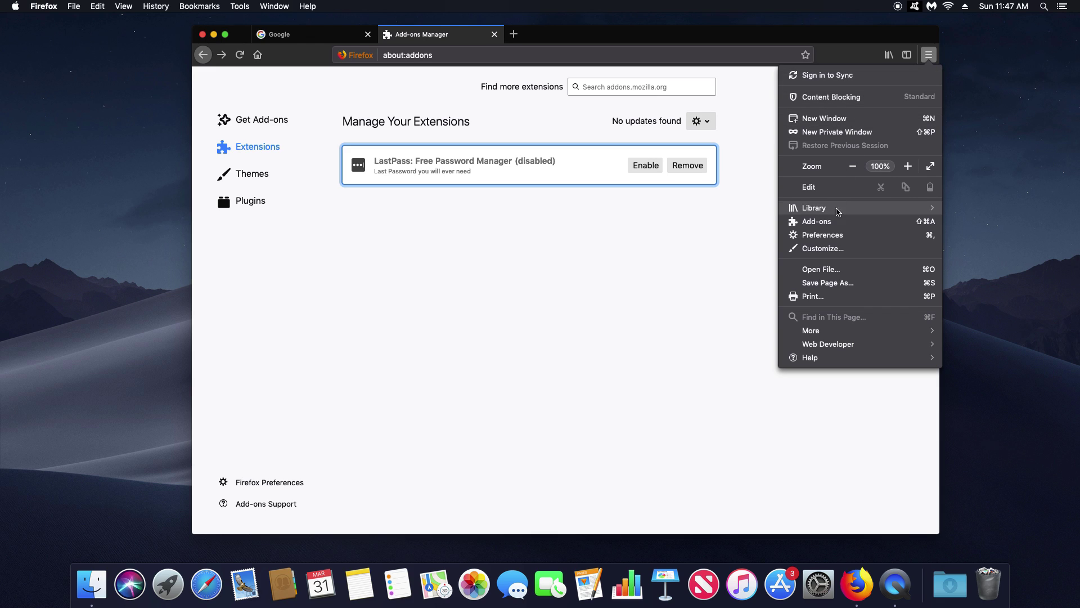
pyautogui.click(819, 235)
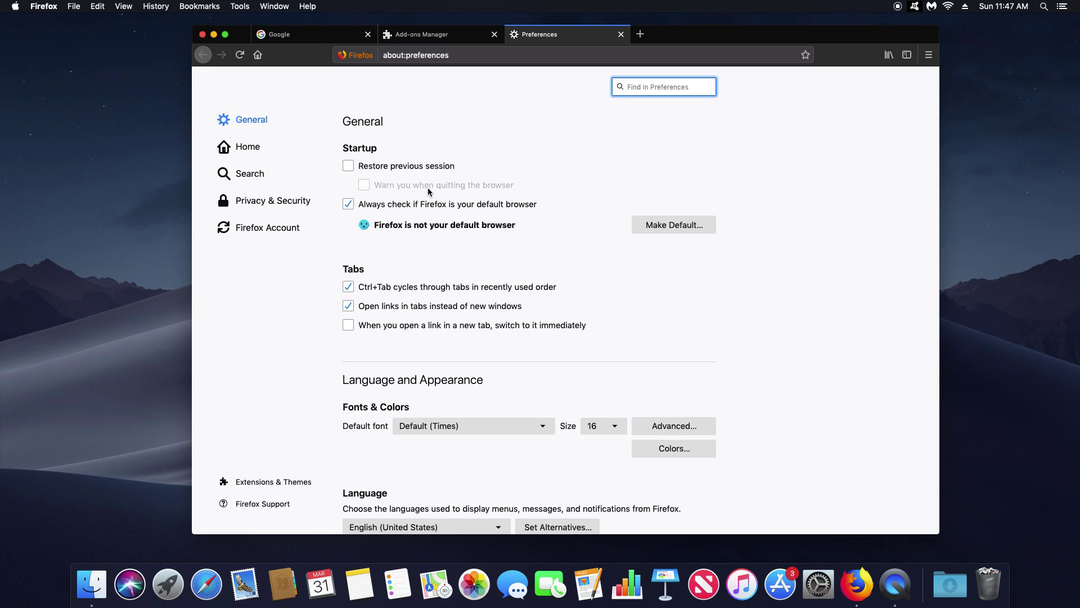
pyautogui.click(246, 151)
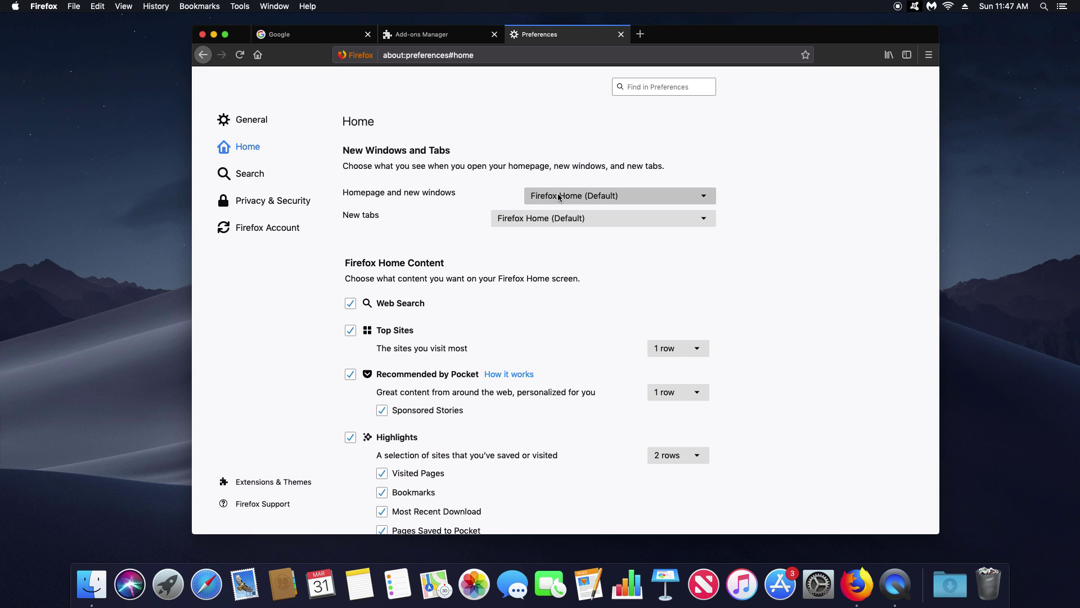
# - Go to Firefox's Search preferences and choose Google as the default search engine
pyautogui.click(246, 176)
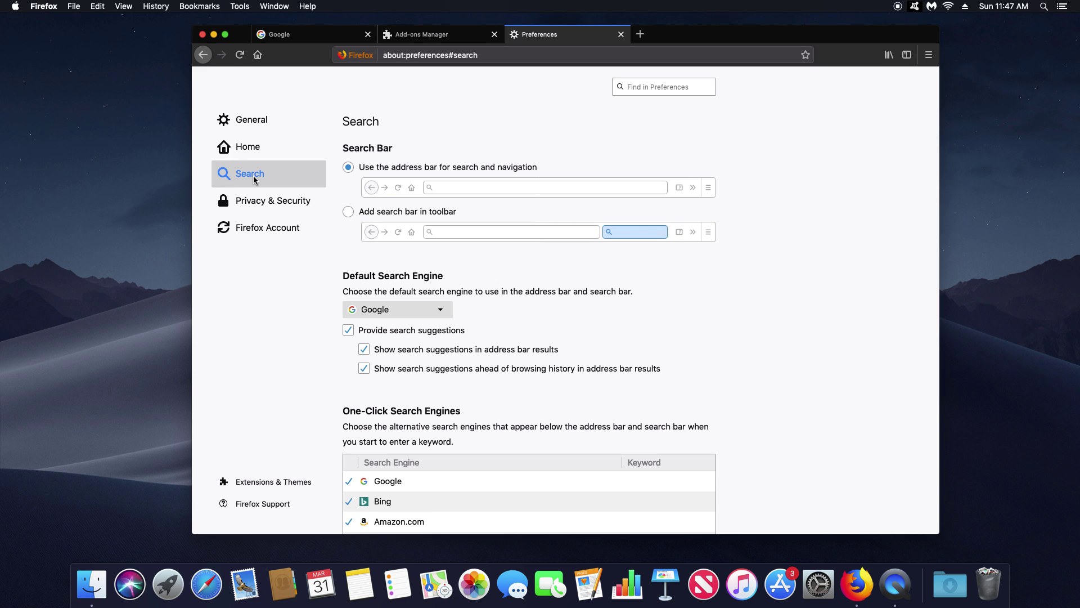
pyautogui.scroll(-3, 487, 281)
pyautogui.click(442, 237)
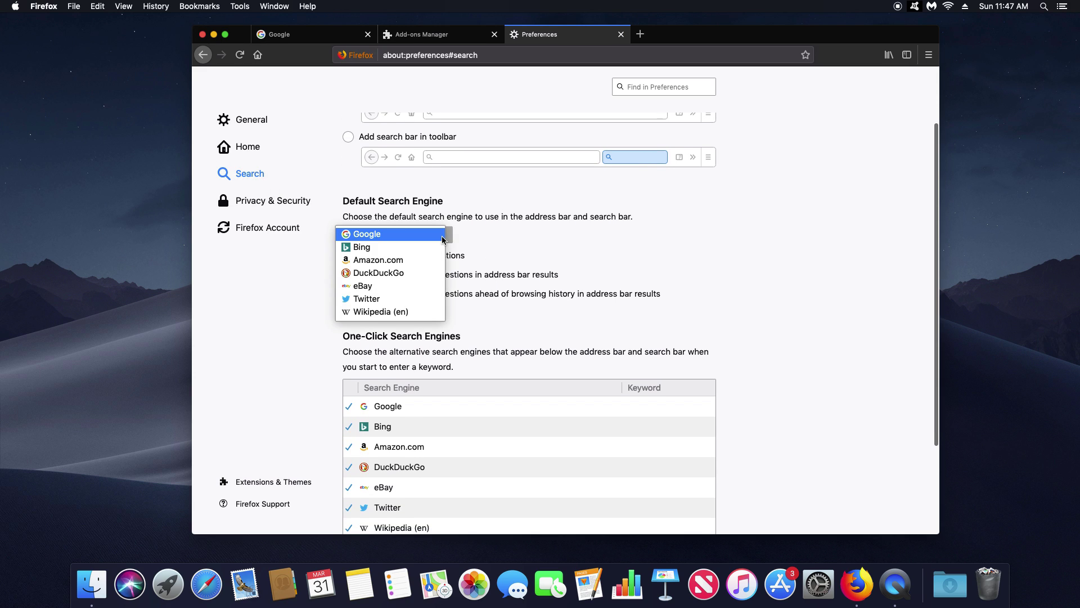
pyautogui.click(442, 239)
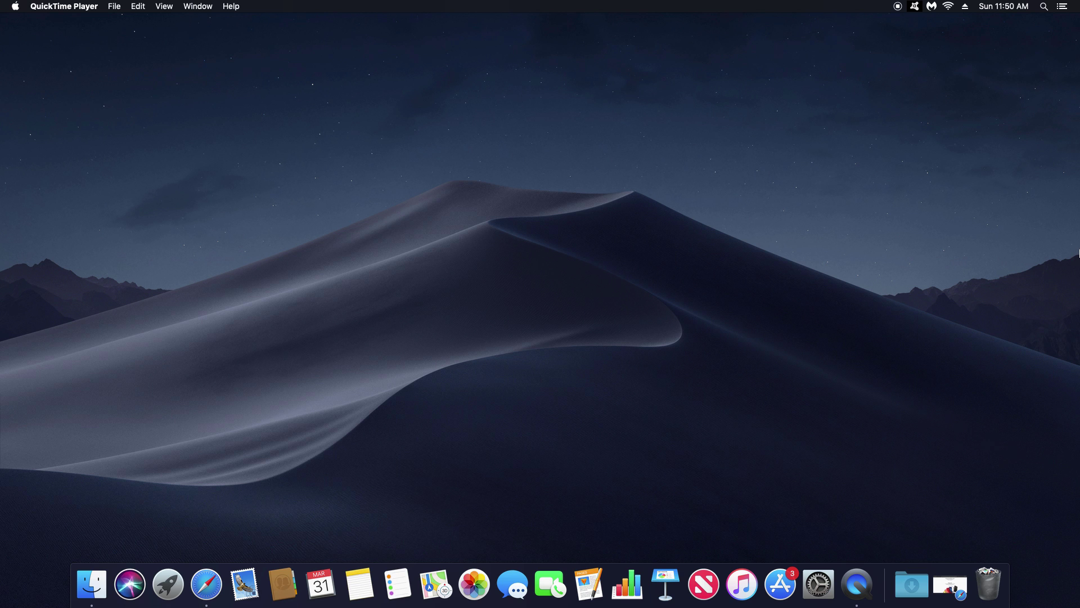
# - Switch to Safari and open the Extensions section of its preferences
pyautogui.click(949, 586)
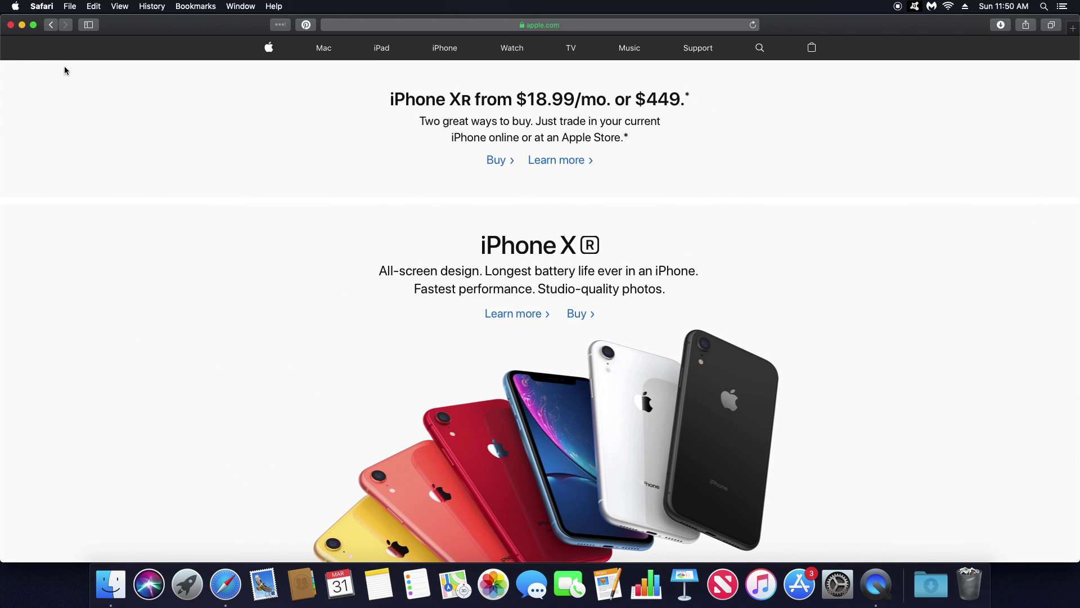
pyautogui.click(45, 7)
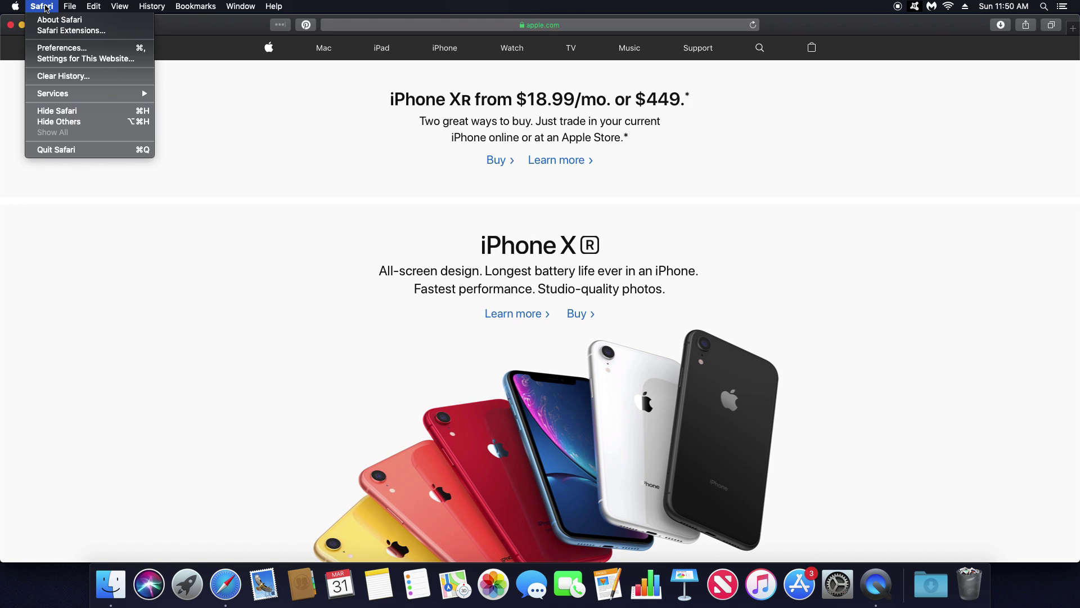
pyautogui.click(51, 48)
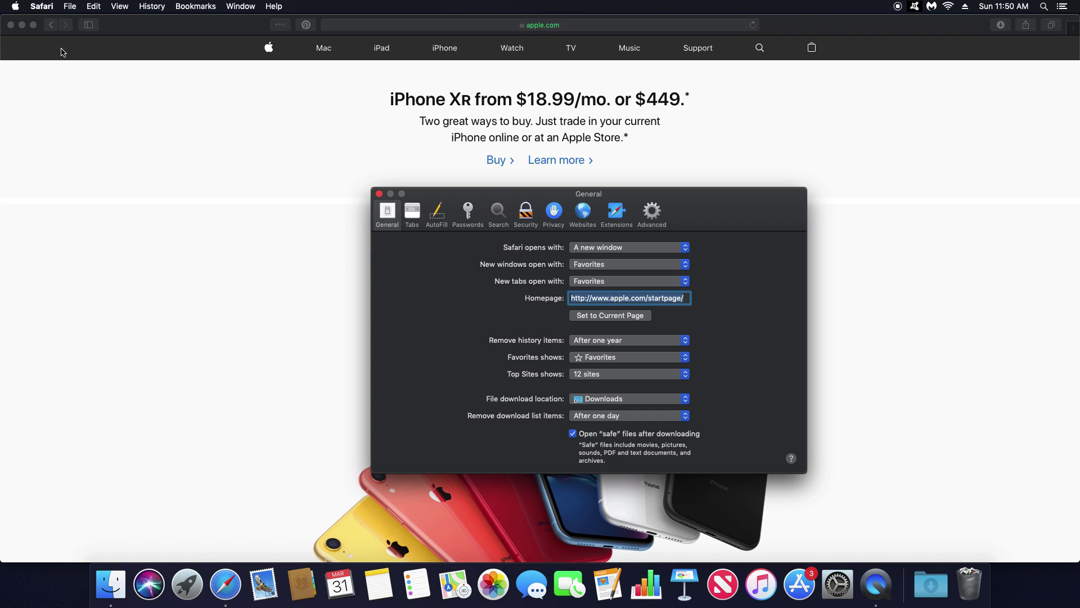
pyautogui.click(617, 215)
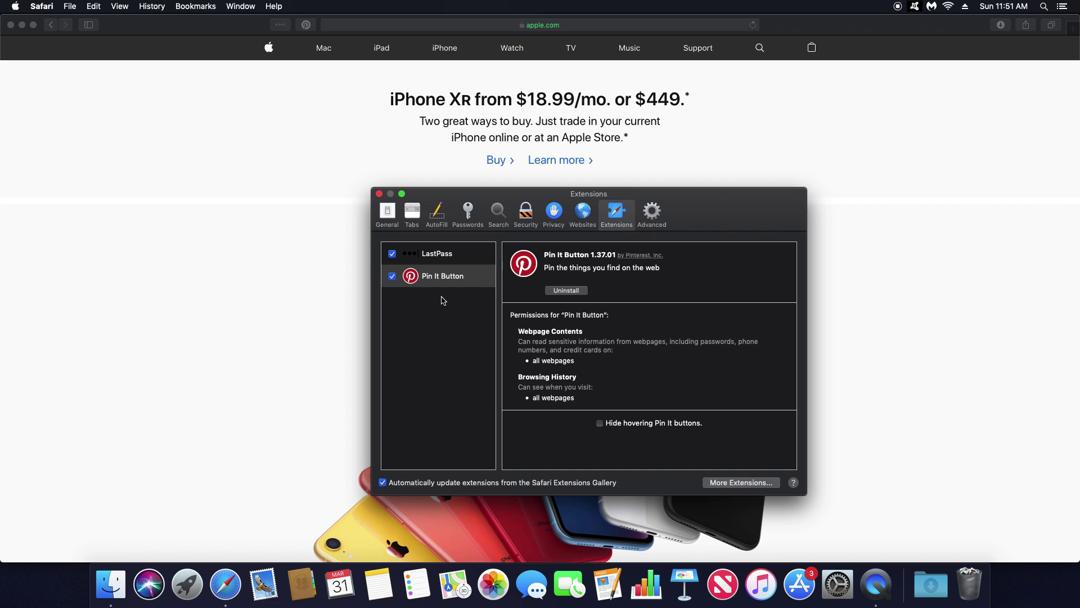
# - Uninstall the Pin It Button extension from Safari and disable the LastPass extension
pyautogui.click(469, 279)
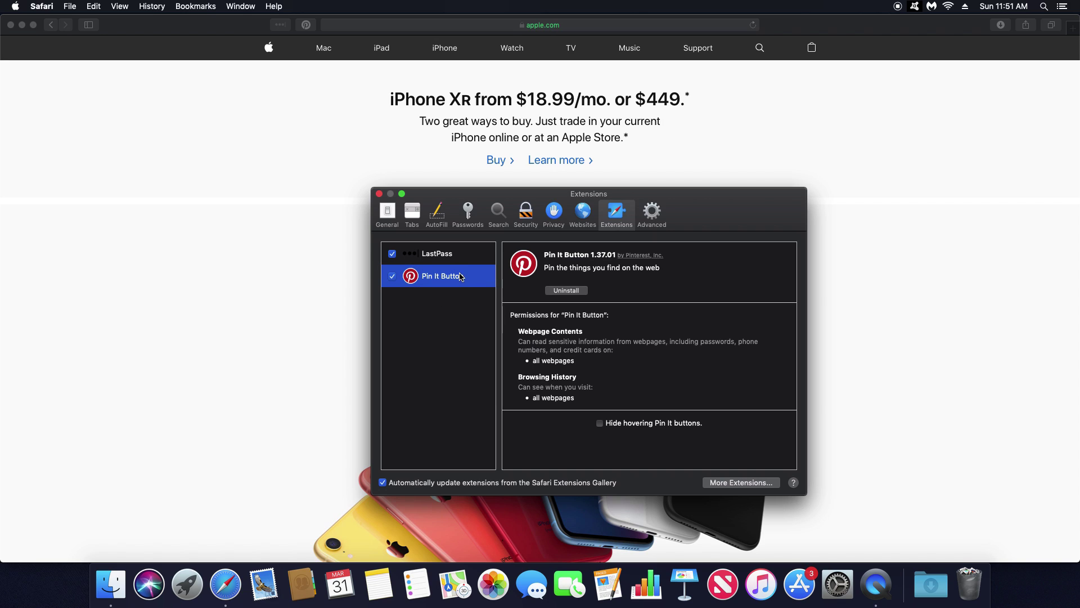
pyautogui.click(564, 291)
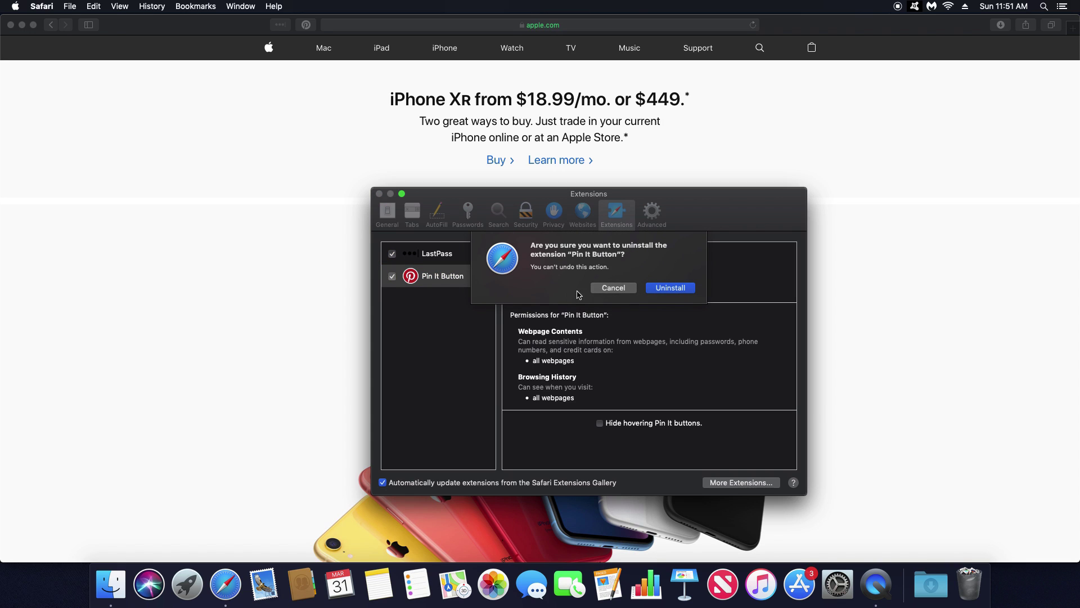
pyautogui.click(675, 289)
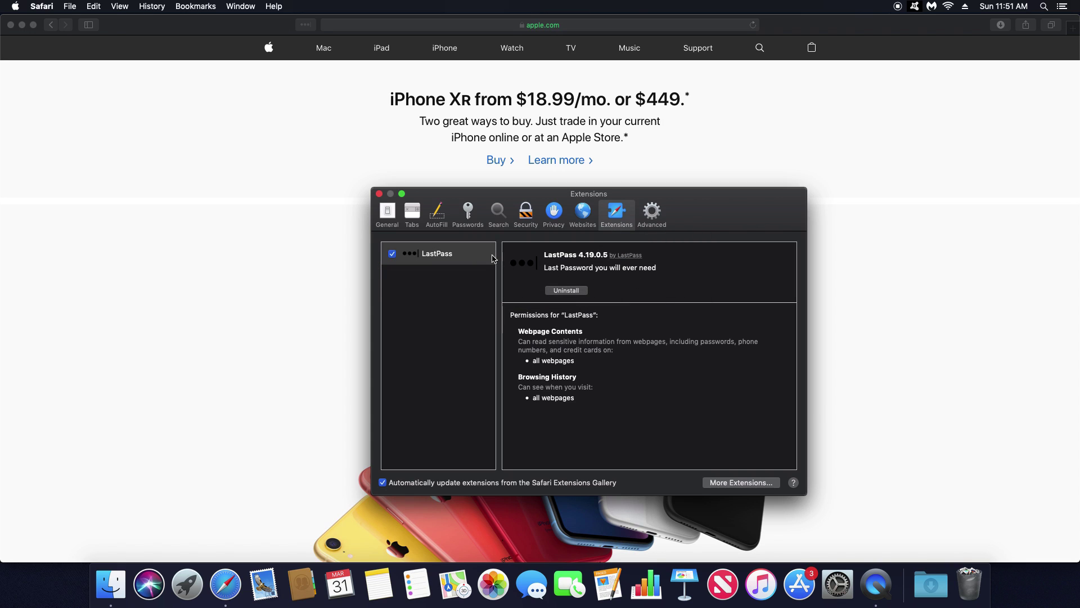
pyautogui.click(392, 257)
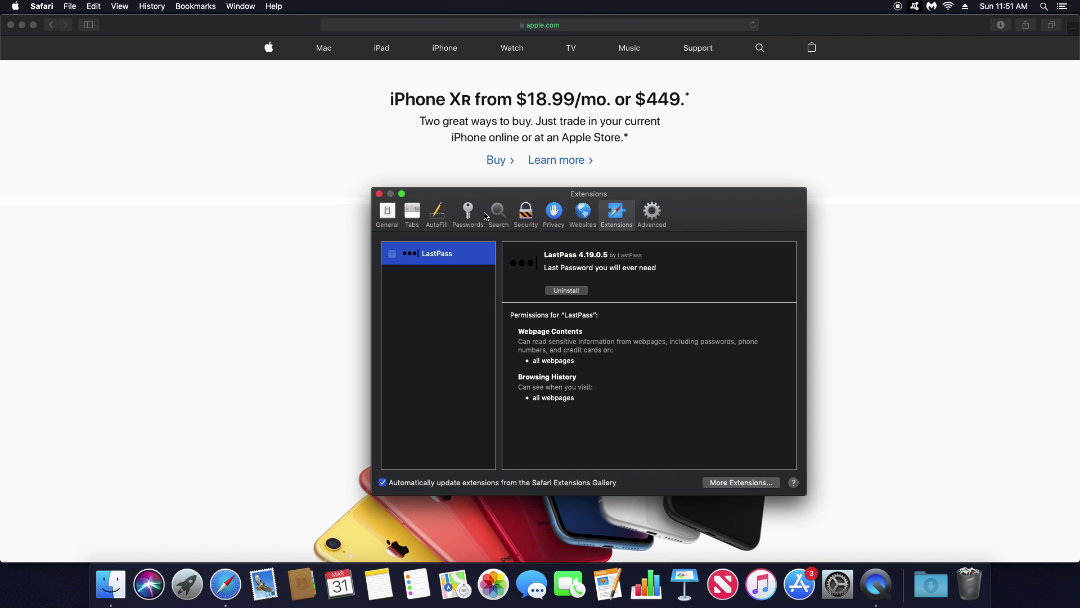
# - Review the default search engine and its alternatives in Safari's Search preferences
pyautogui.click(503, 212)
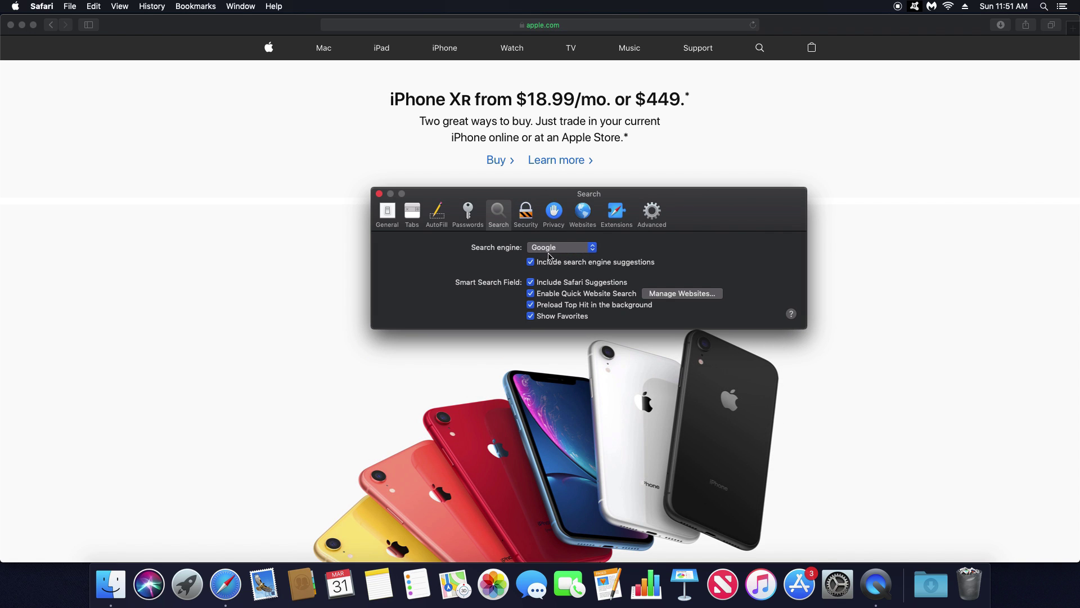
pyautogui.click(593, 248)
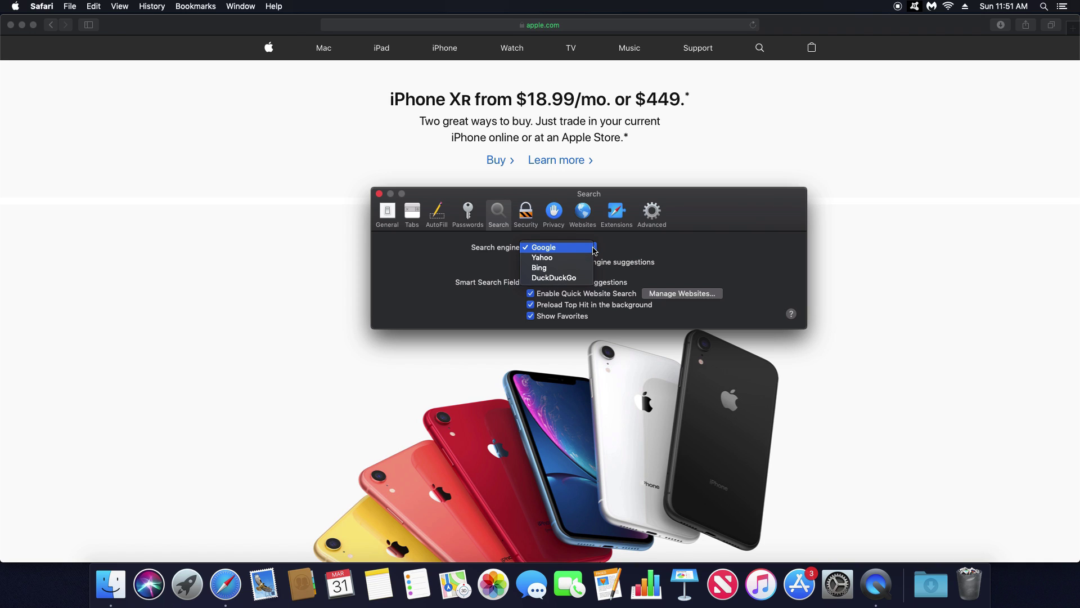
pyautogui.click(441, 251)
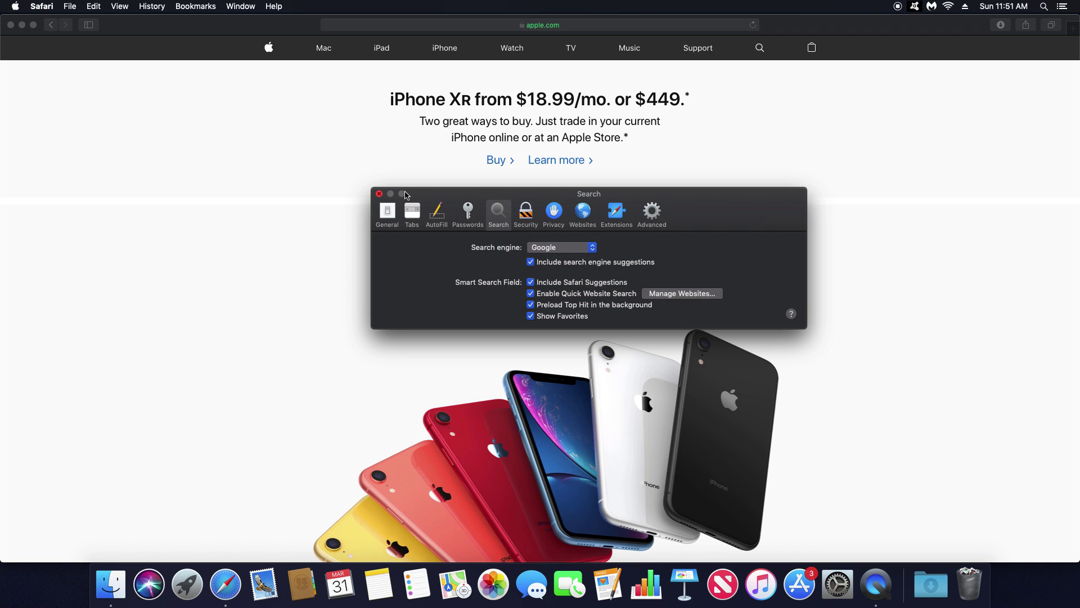
# - Review Safari's General preferences for the startup window, new windows, new tabs and homepage address
pyautogui.click(386, 216)
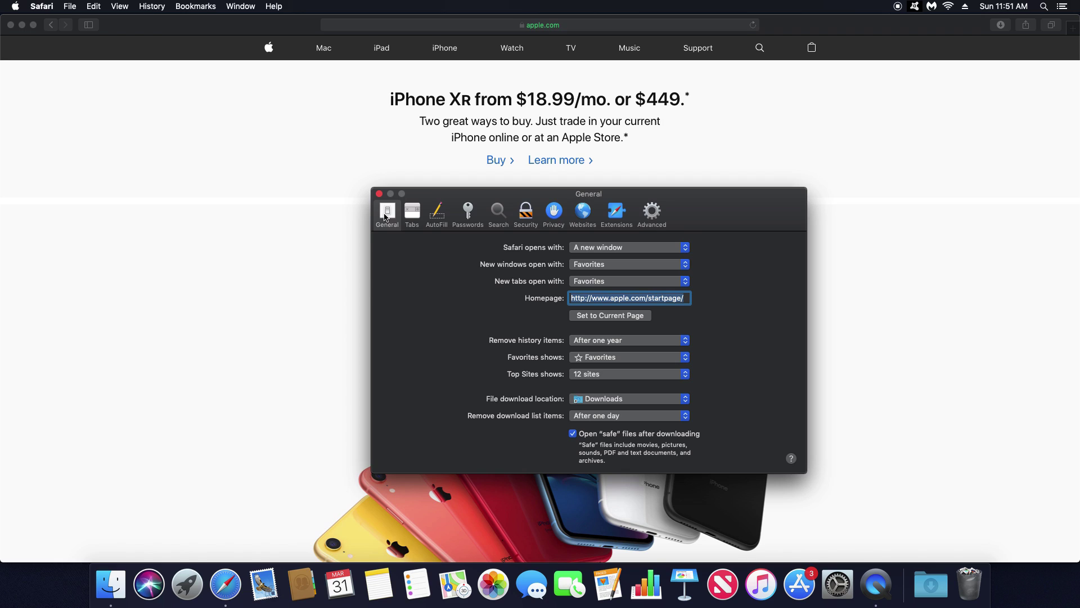
pyautogui.click(613, 249)
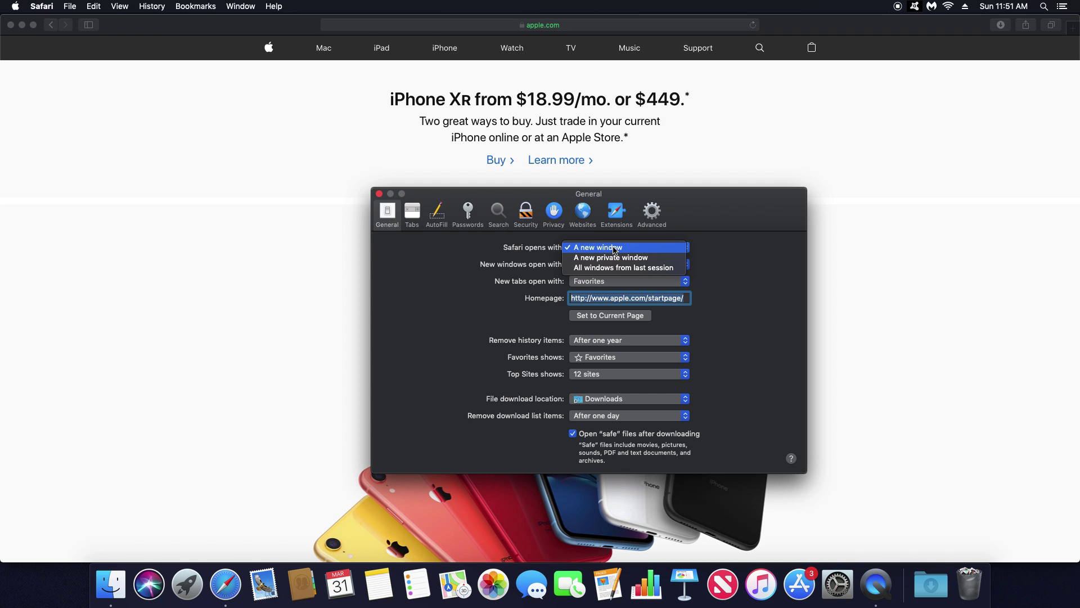
pyautogui.click(493, 249)
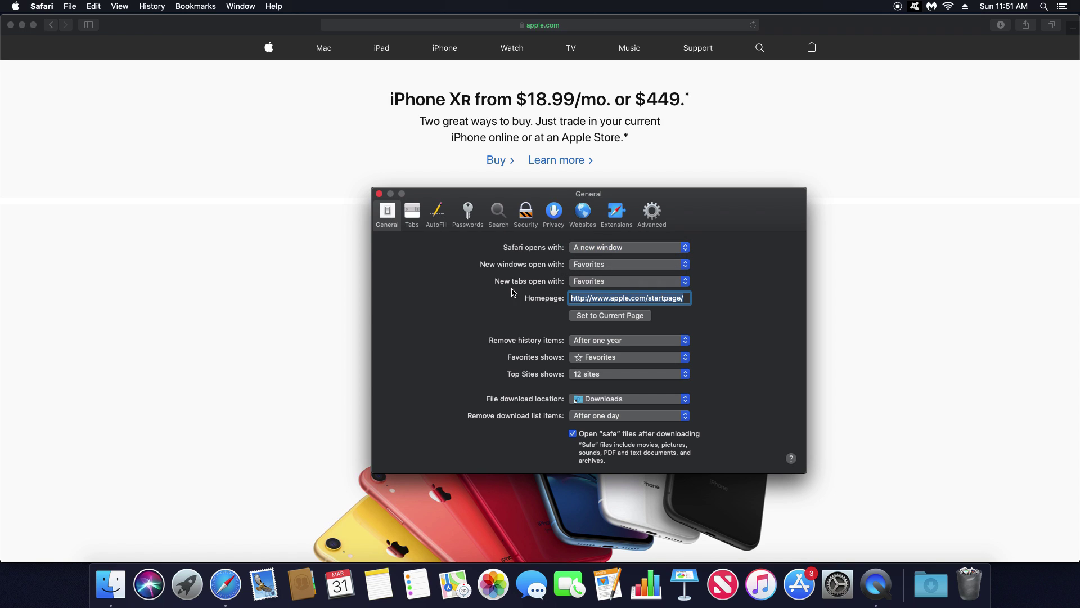
pyautogui.tripleClick(608, 300)
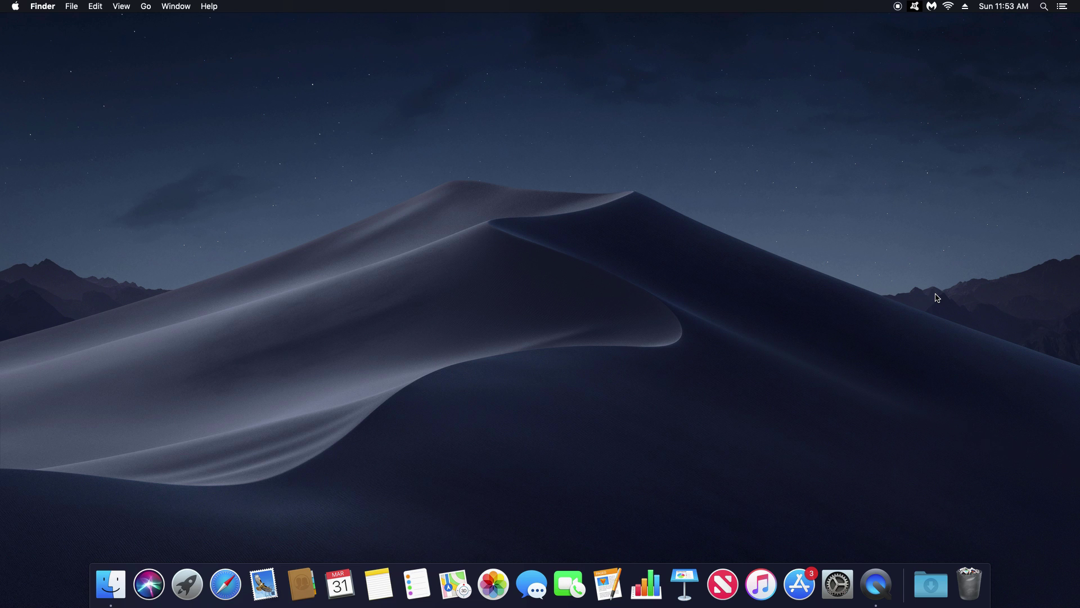
# - Open the About This Mac overview and check for a macOS software update
pyautogui.click(17, 9)
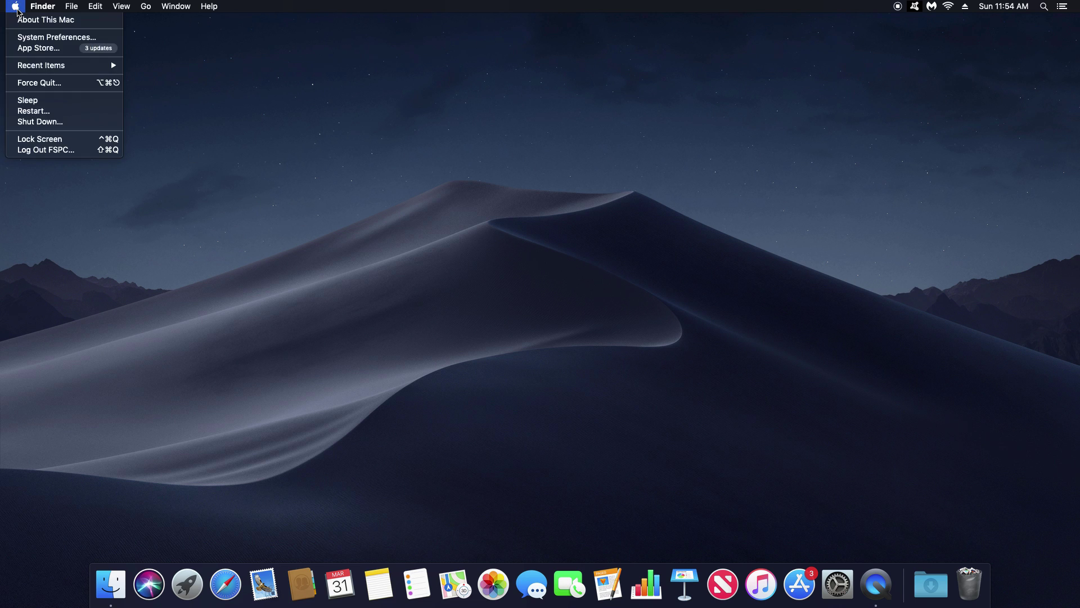
pyautogui.click(47, 21)
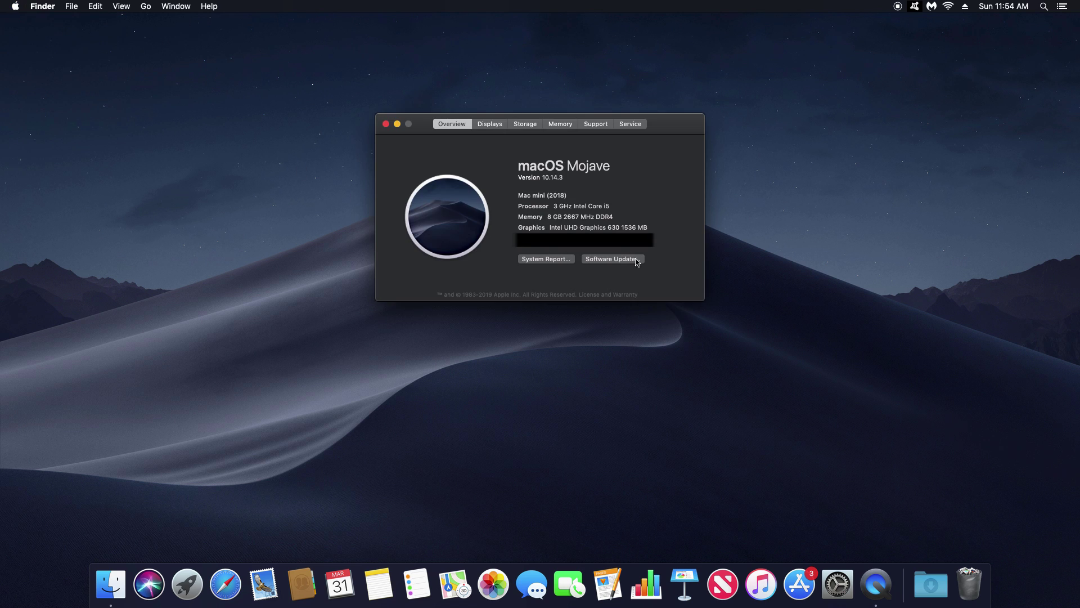
pyautogui.click(619, 260)
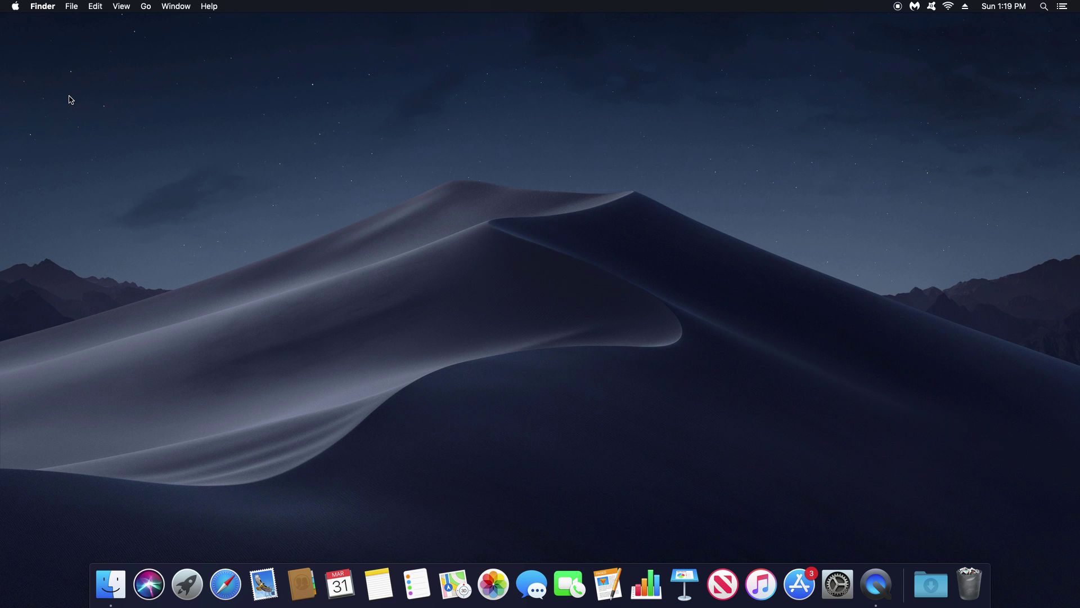
# - Switch to the App Store, install all pending app updates and quit the App Store
pyautogui.click(15, 8)
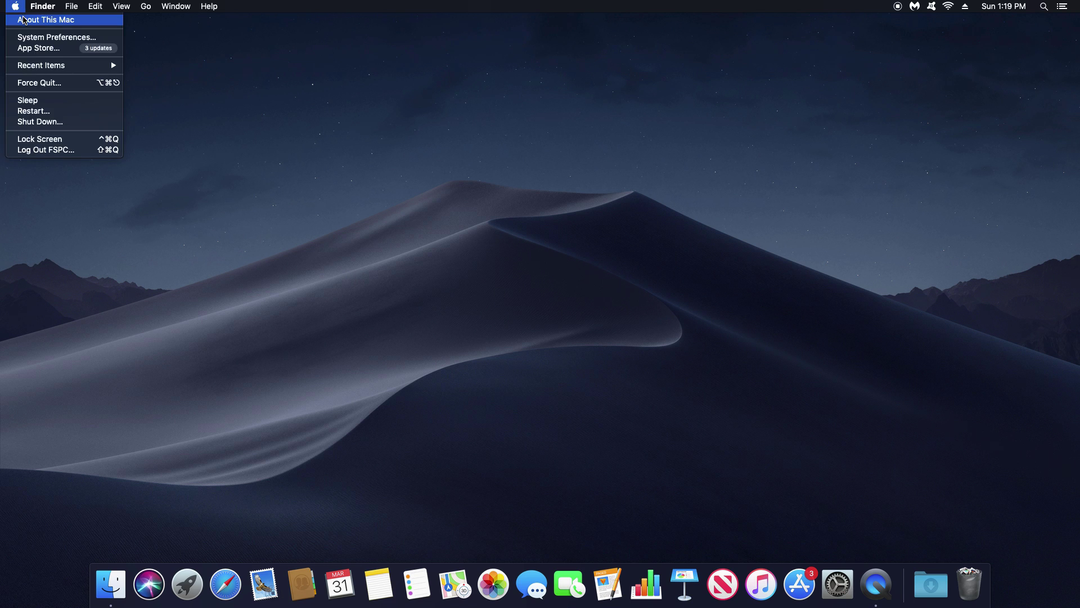
pyautogui.click(37, 50)
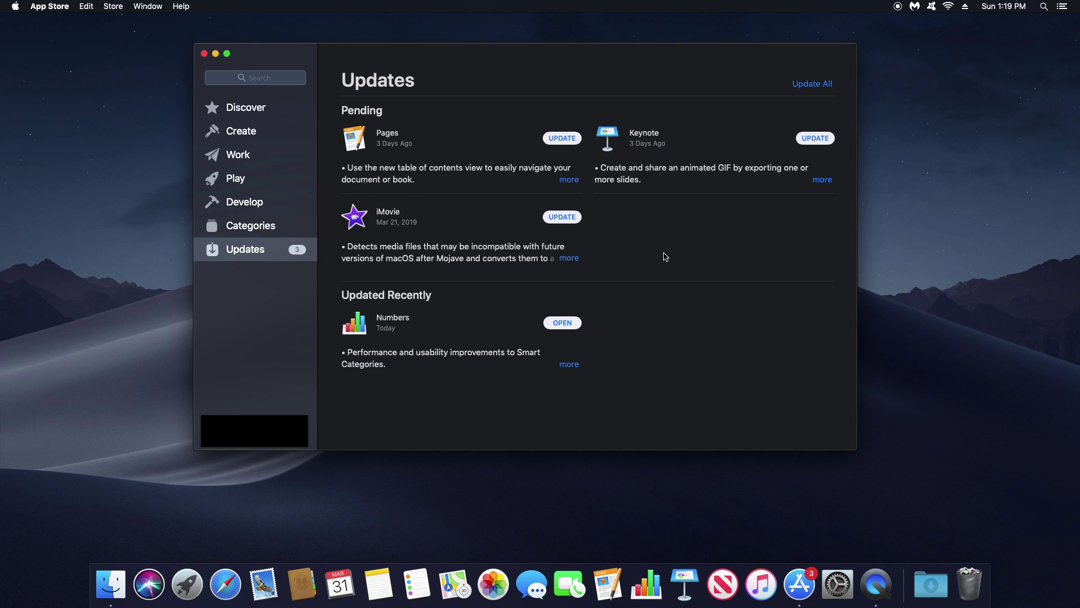
pyautogui.click(815, 85)
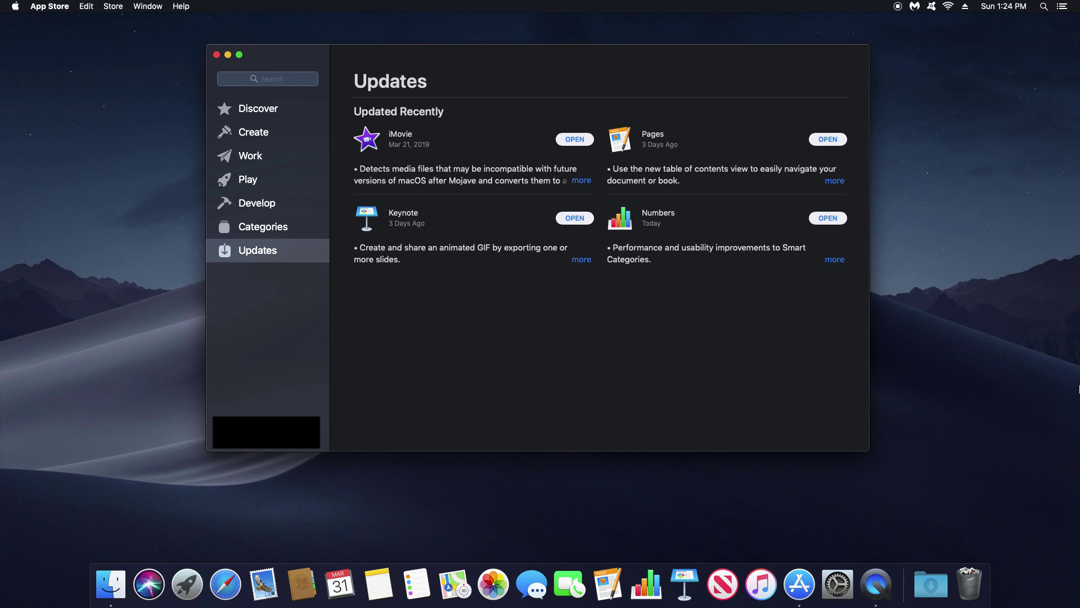
pyautogui.press('super+q')
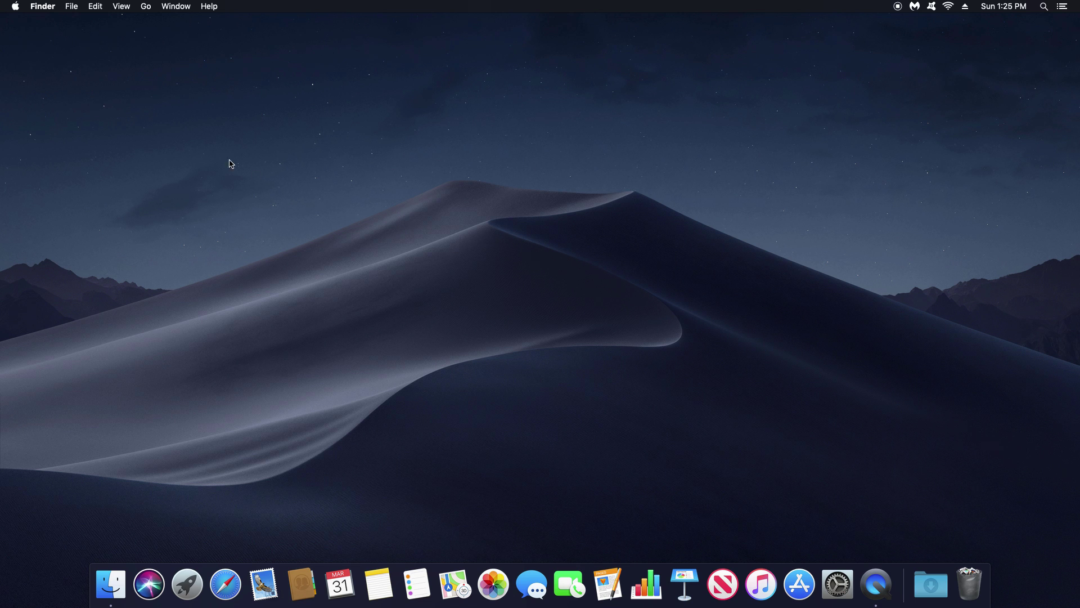
# - Open Users & Groups in System Preferences and unlock it for changes with the account password
pyautogui.click(14, 10)
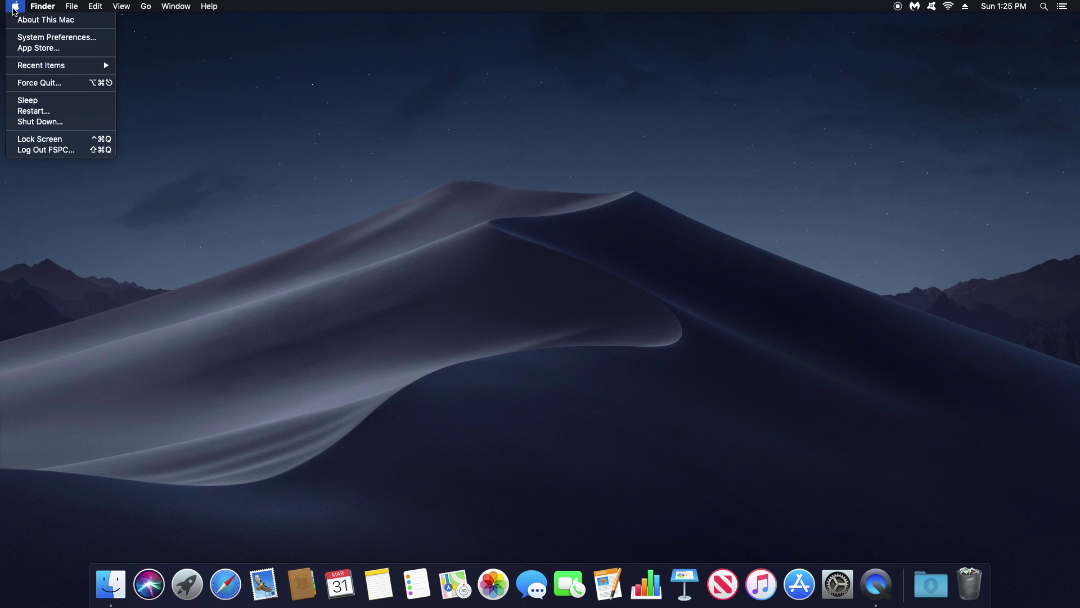
pyautogui.click(49, 40)
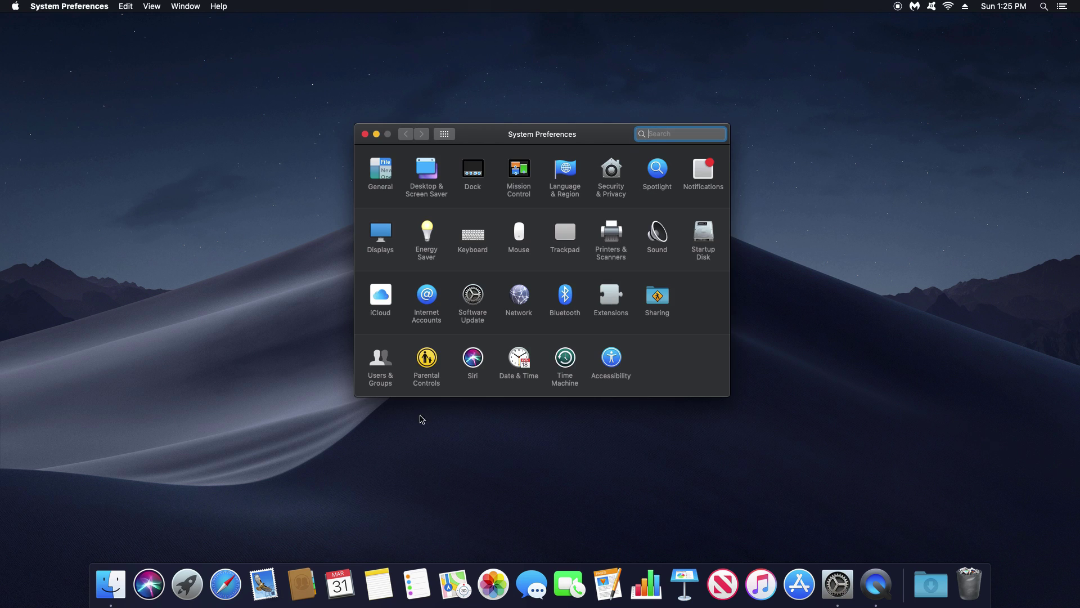
pyautogui.click(385, 360)
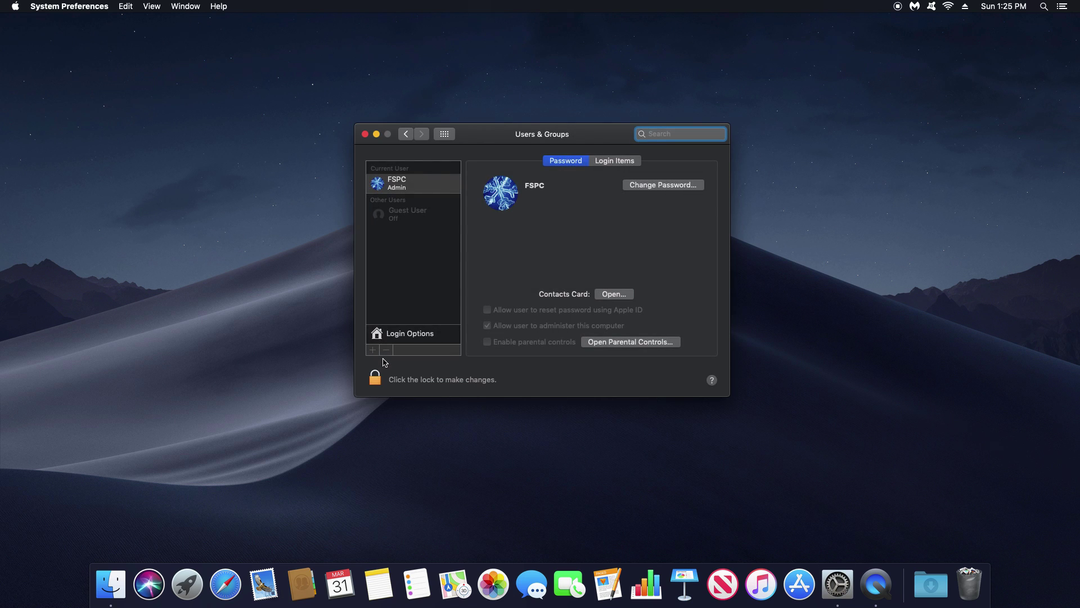
pyautogui.click(378, 381)
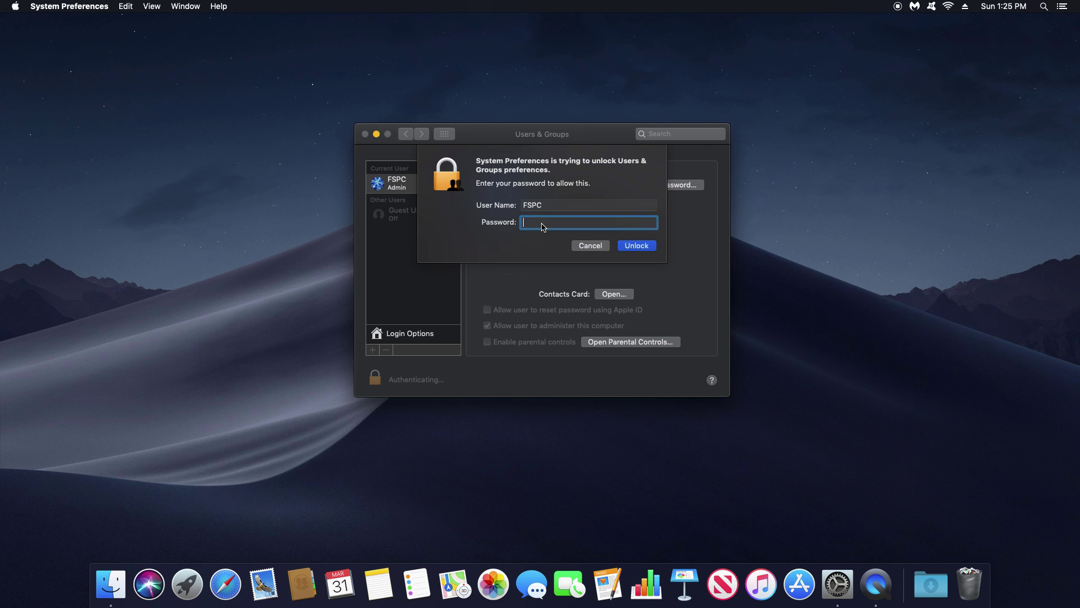
pyautogui.press('super+v')
pyautogui.click(635, 249)
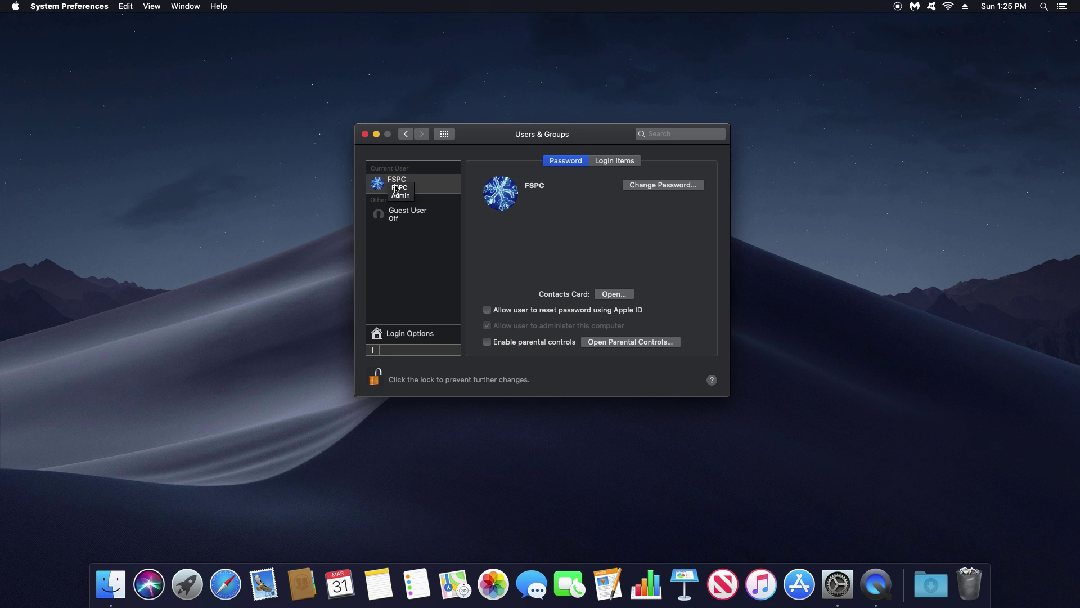
# - Remove Firefox and Google Chrome from the current user's login items and lock the Users & Groups settings again
pyautogui.click(614, 163)
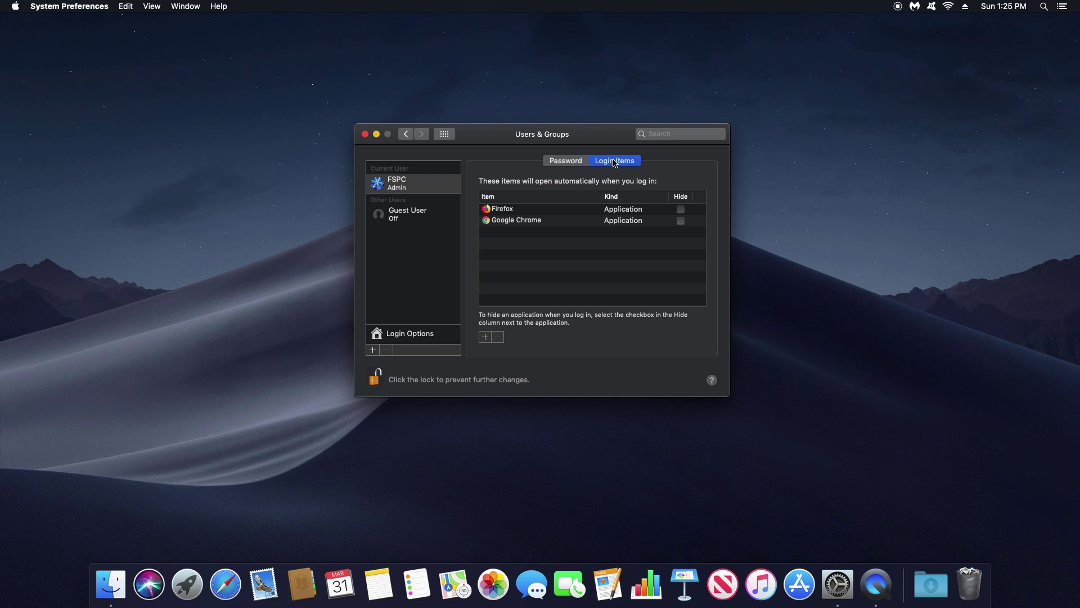
pyautogui.click(518, 210)
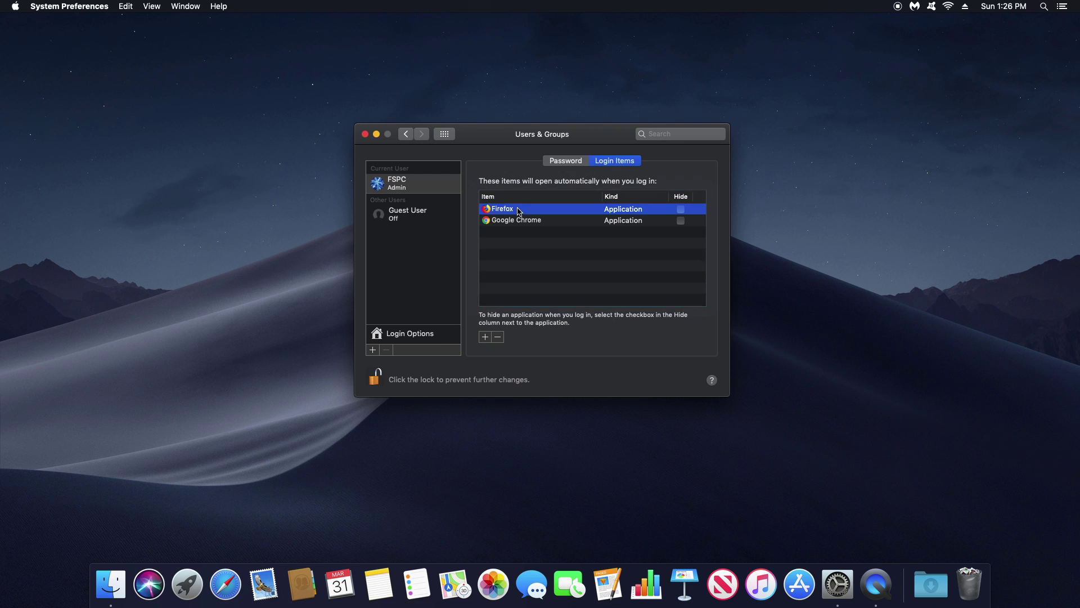
pyautogui.click(498, 337)
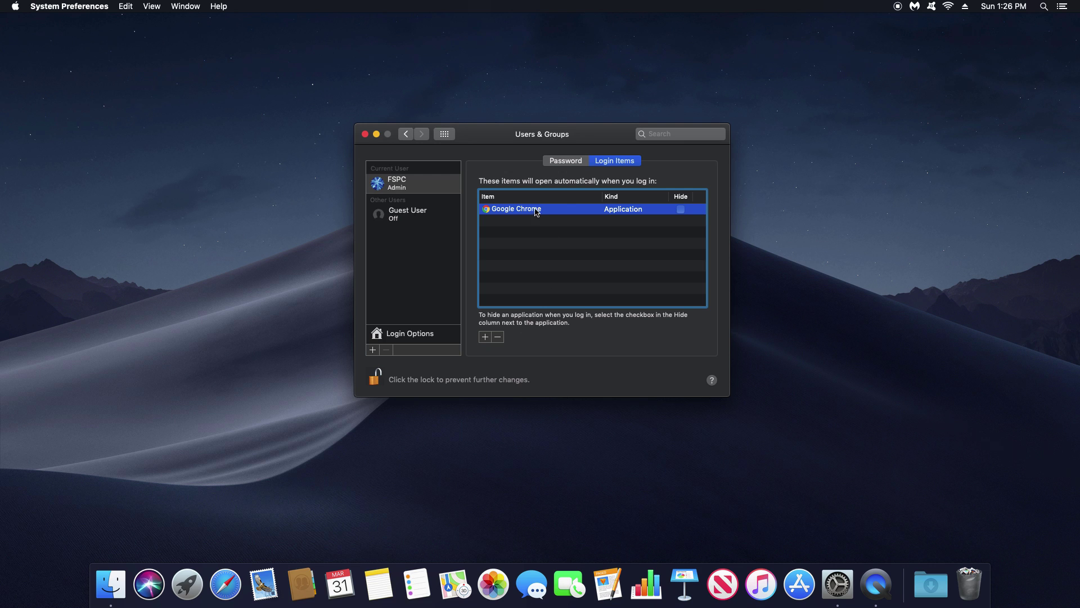
pyautogui.click(499, 338)
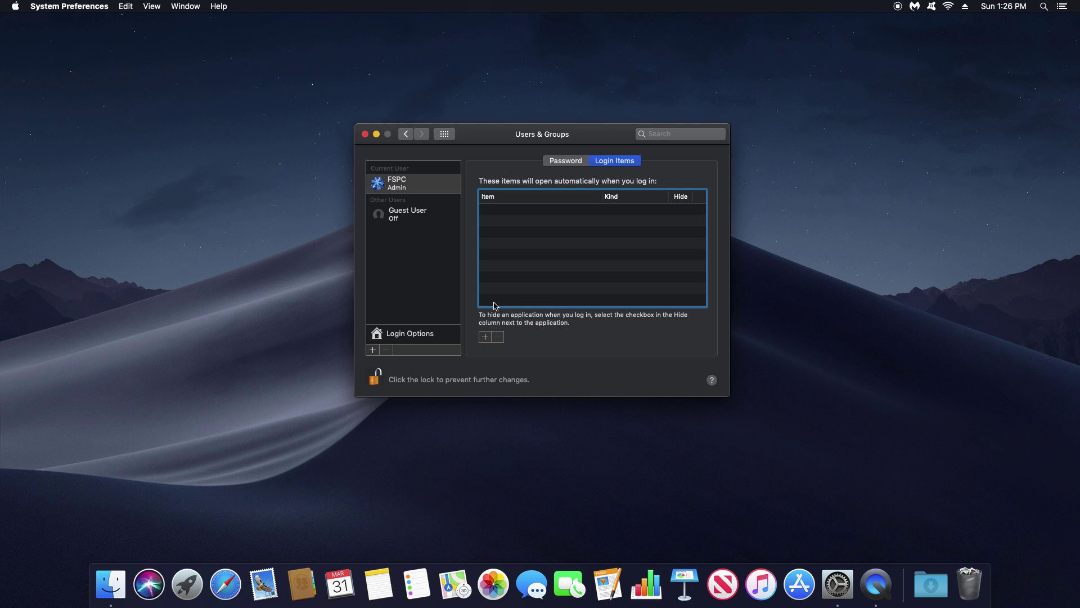
pyautogui.click(378, 375)
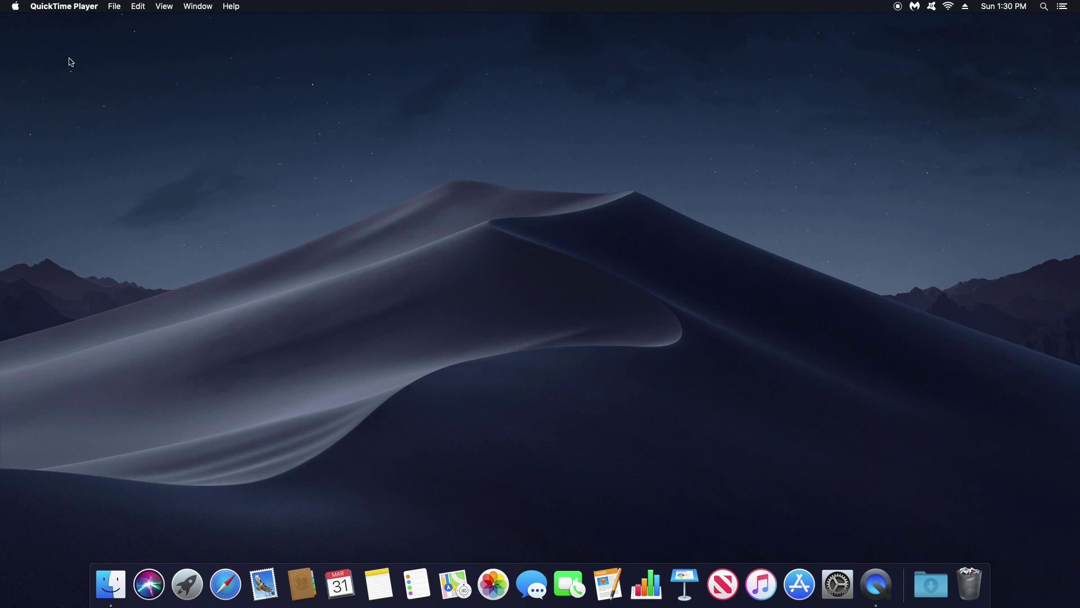
# - Open Security & Privacy in System Preferences, review the FileVault and Firewall settings and request unlocking them for changes
pyautogui.click(15, 6)
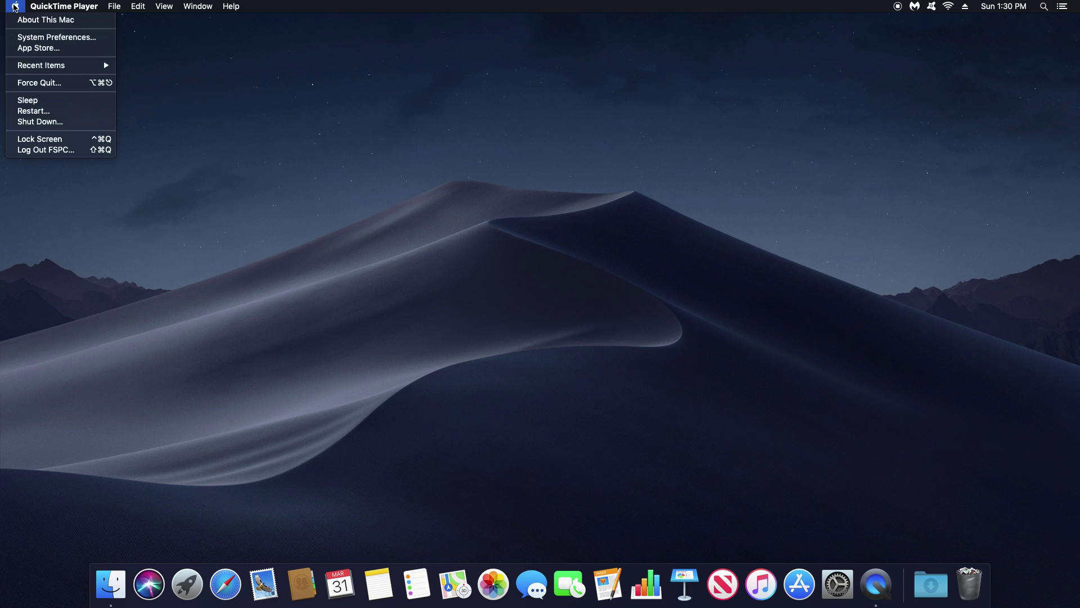
pyautogui.click(46, 38)
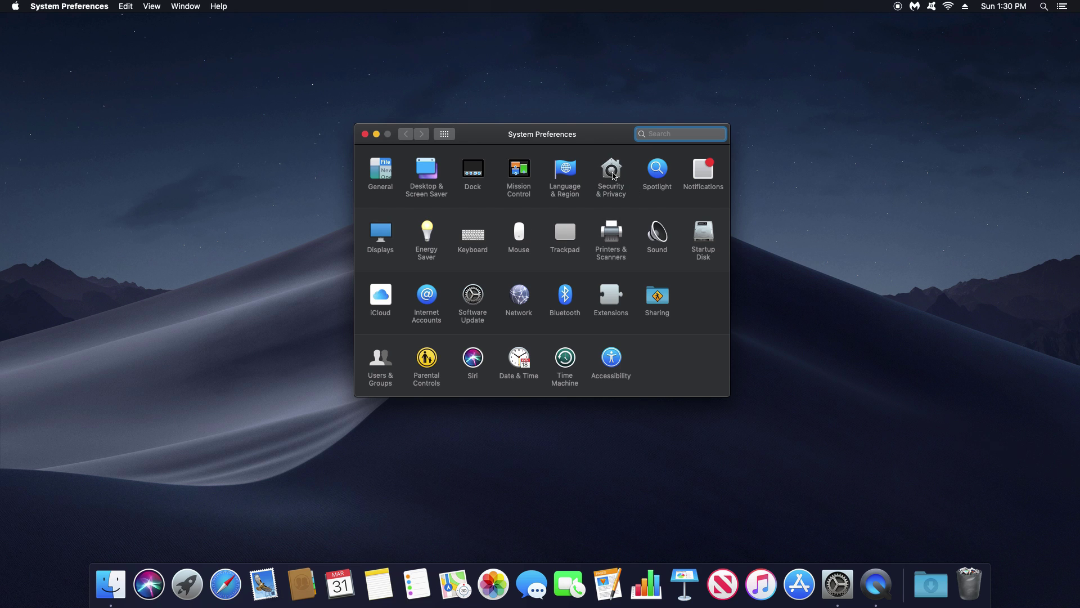
pyautogui.click(614, 176)
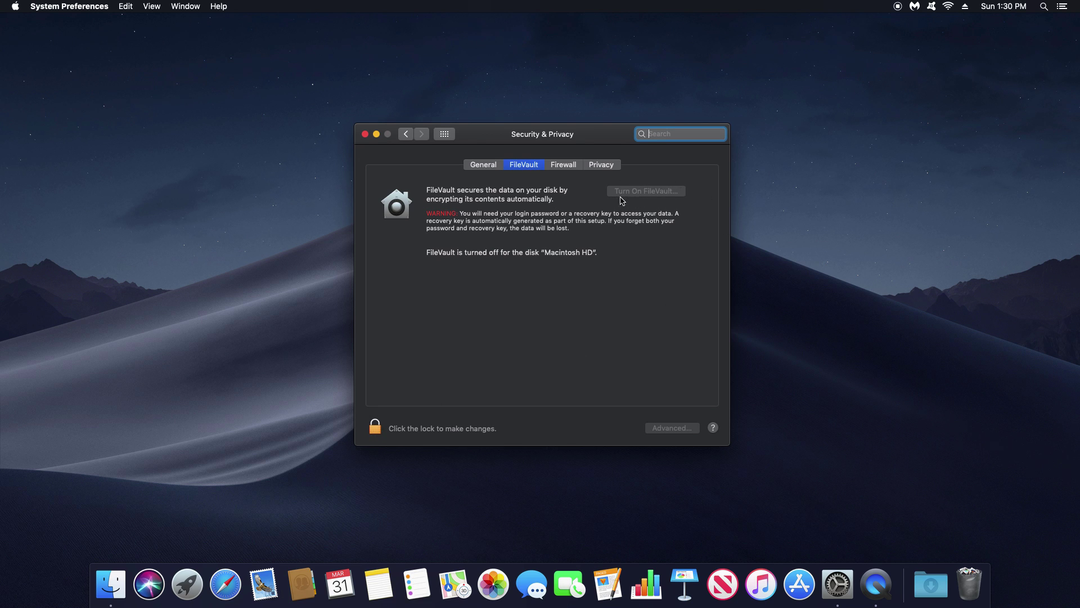
pyautogui.click(556, 168)
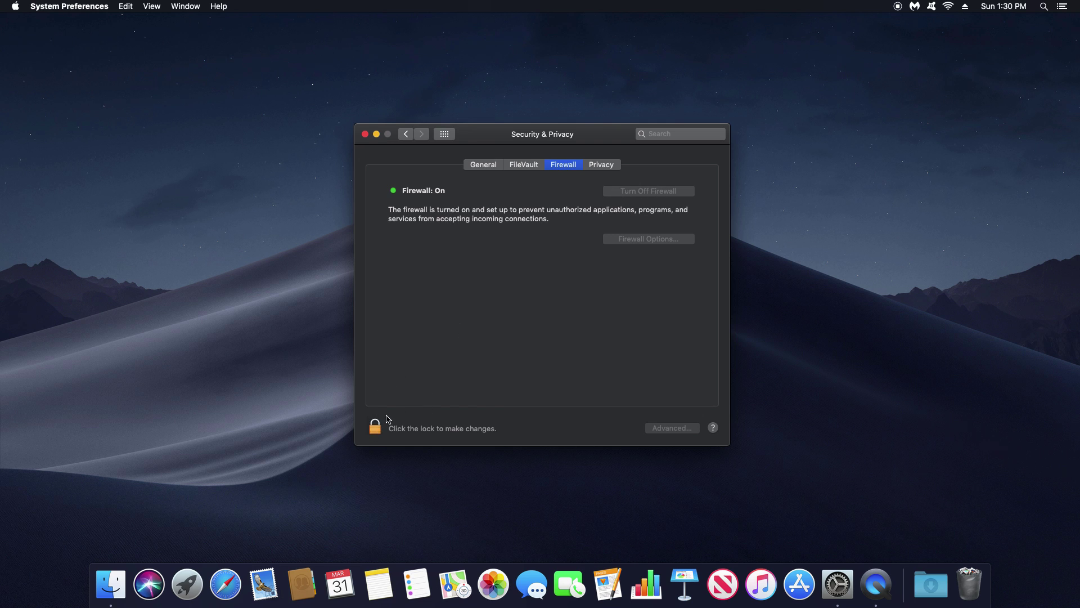
pyautogui.click(375, 428)
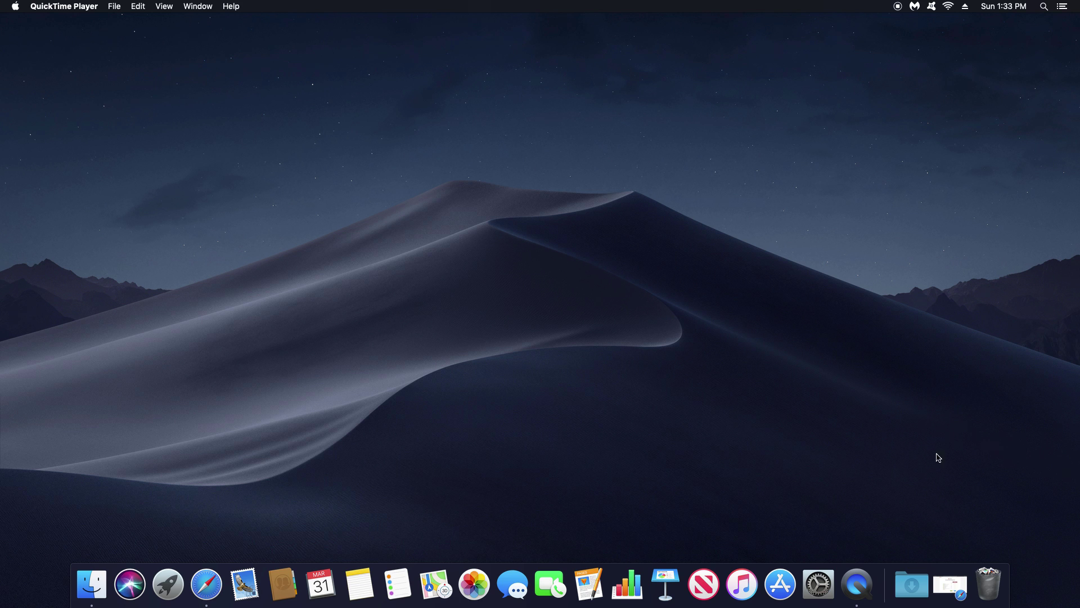
# - Switch to the CCleaner page in Safari and download the free version of CCleaner for Mac
pyautogui.click(951, 584)
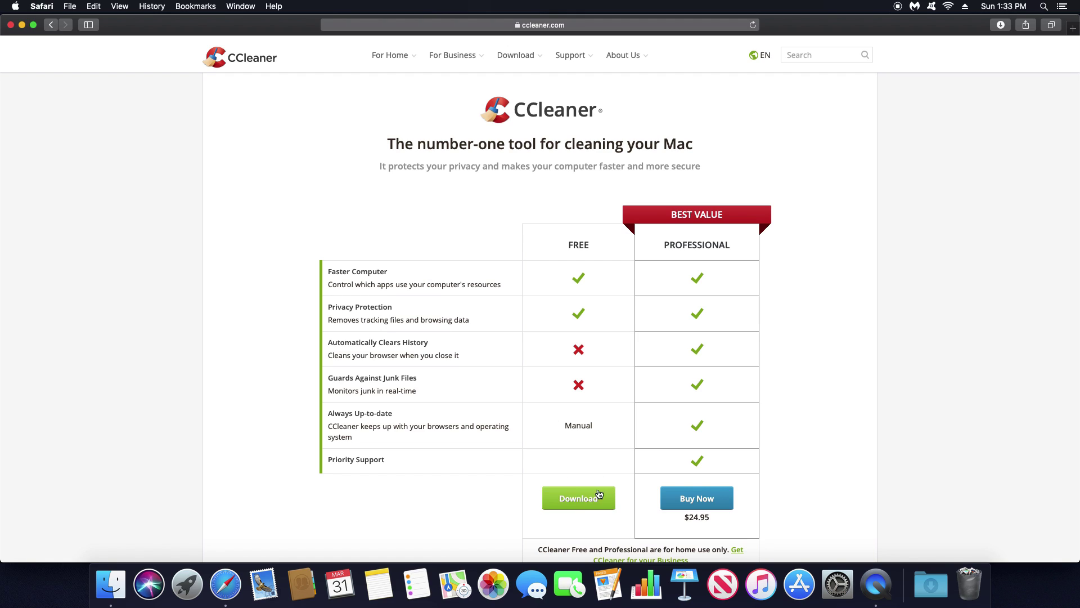
pyautogui.click(575, 500)
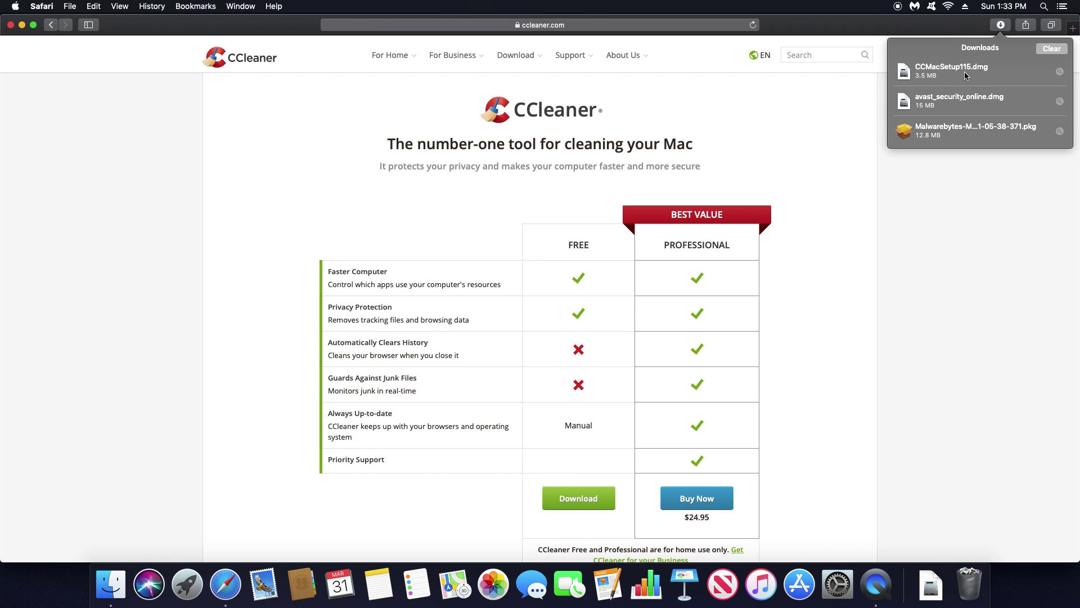
# - Install CCleaner from CCMacSetup115.dmg into the Applications folder and launch it from there without allowing access to contacts
pyautogui.doubleClick(954, 71)
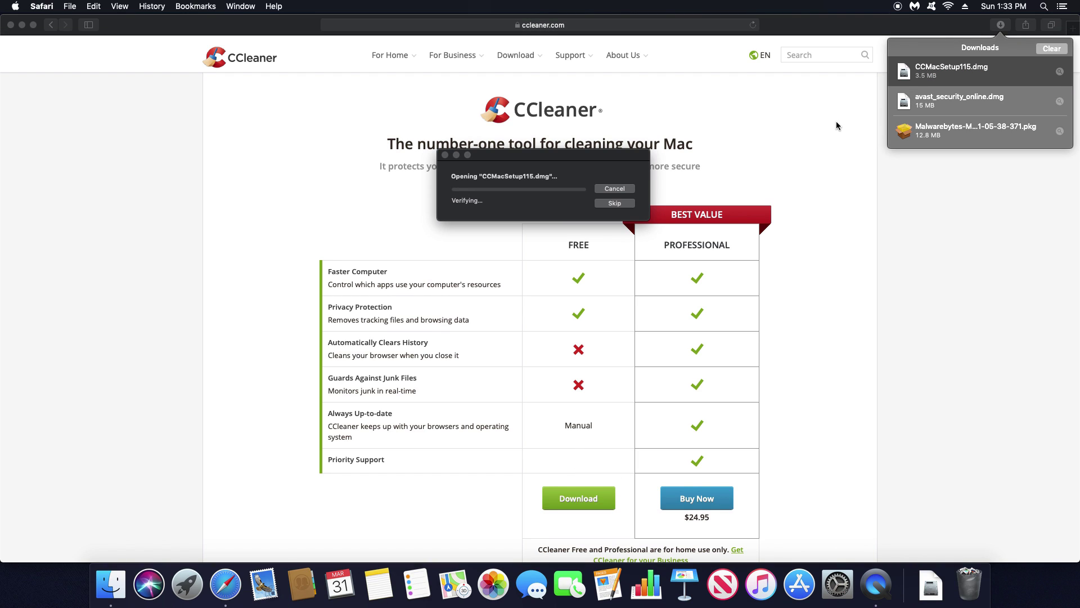
pyautogui.moveTo(242, 218); pyautogui.dragTo(237, 312)
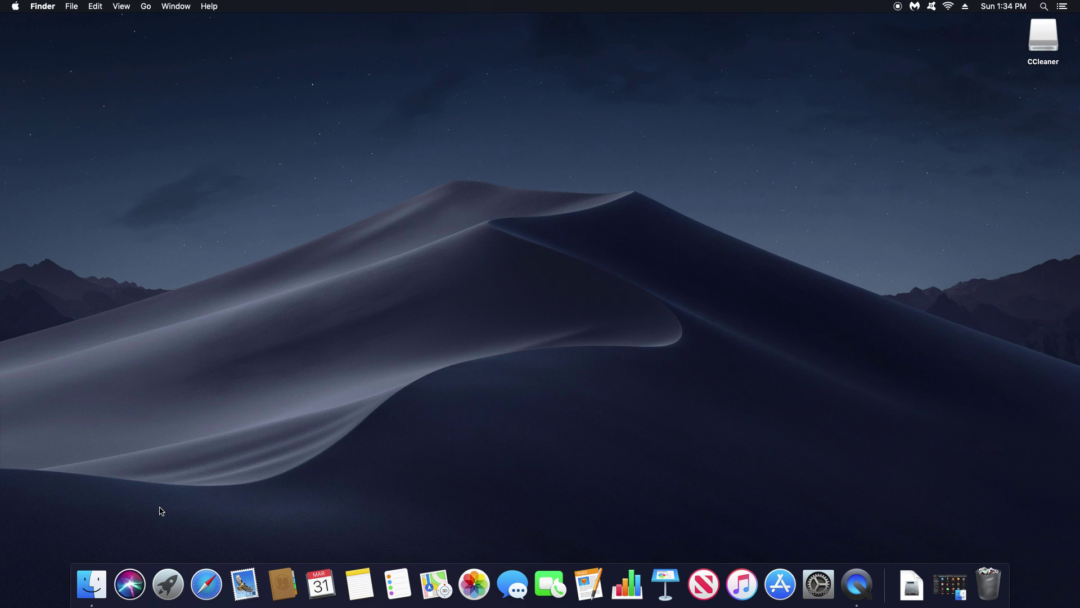
pyautogui.click(108, 578)
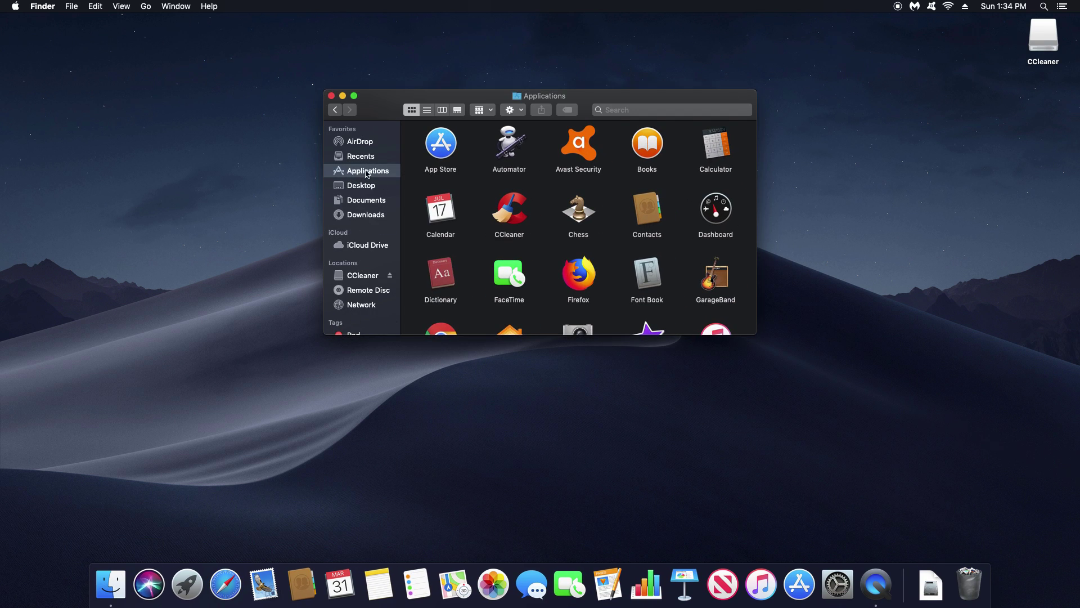
pyautogui.click(507, 207)
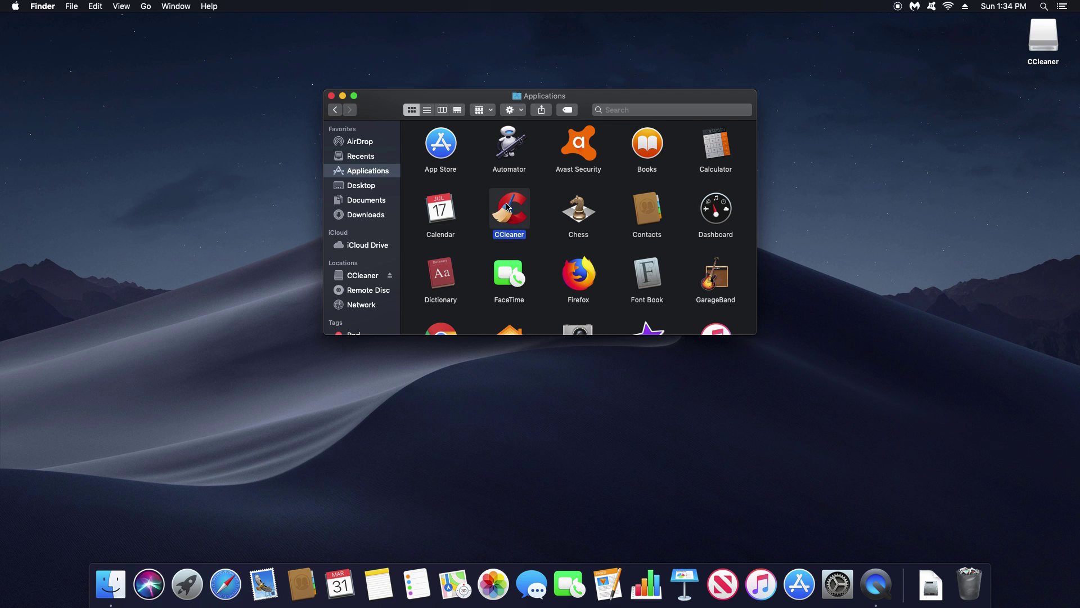
pyautogui.doubleClick(513, 216)
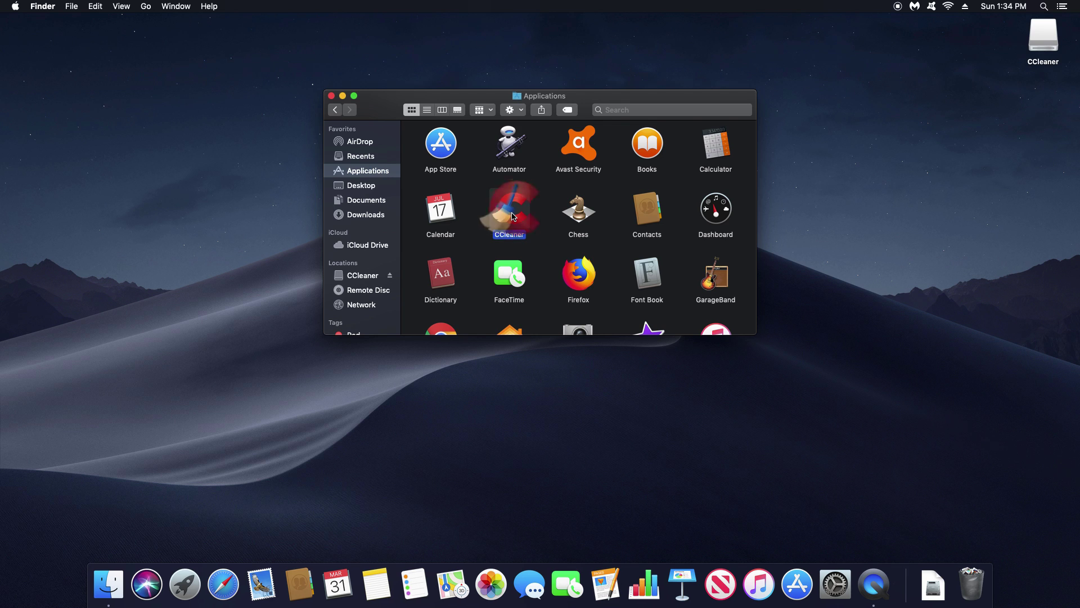
pyautogui.click(641, 200)
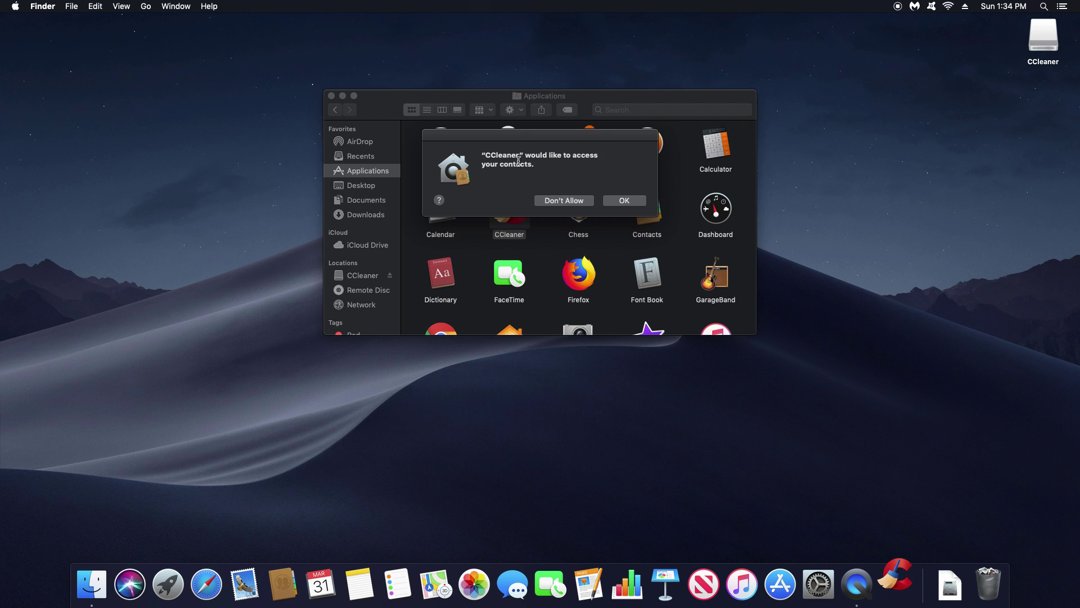
pyautogui.click(561, 200)
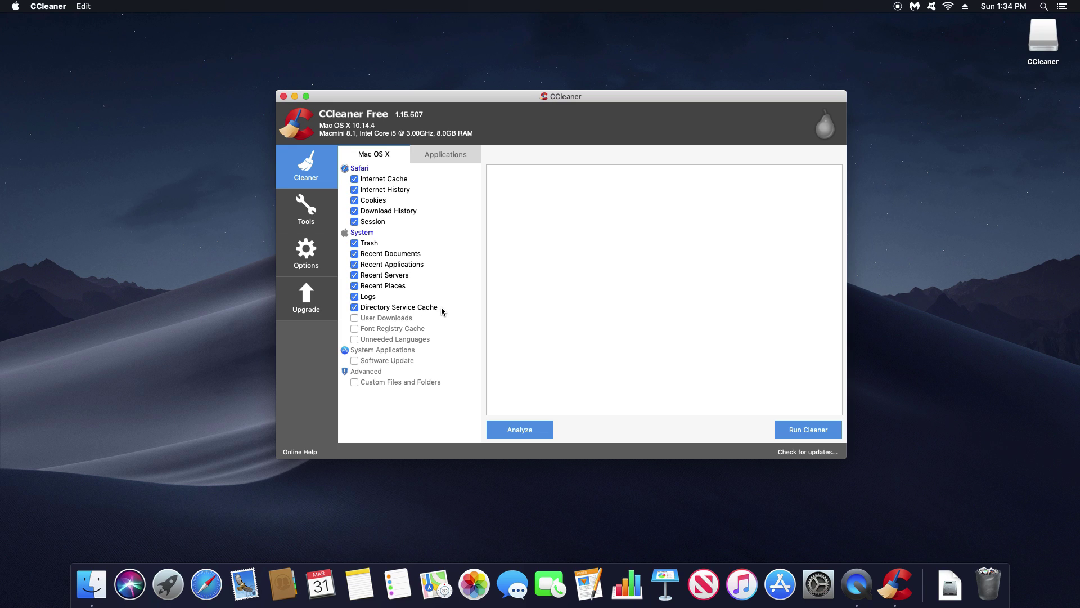
# - Review CCleaner's Mac OS X and Applications cleaning options, then run the cleaner, accepting file deletion, the Safari process shutdown and Finder control
pyautogui.click(445, 155)
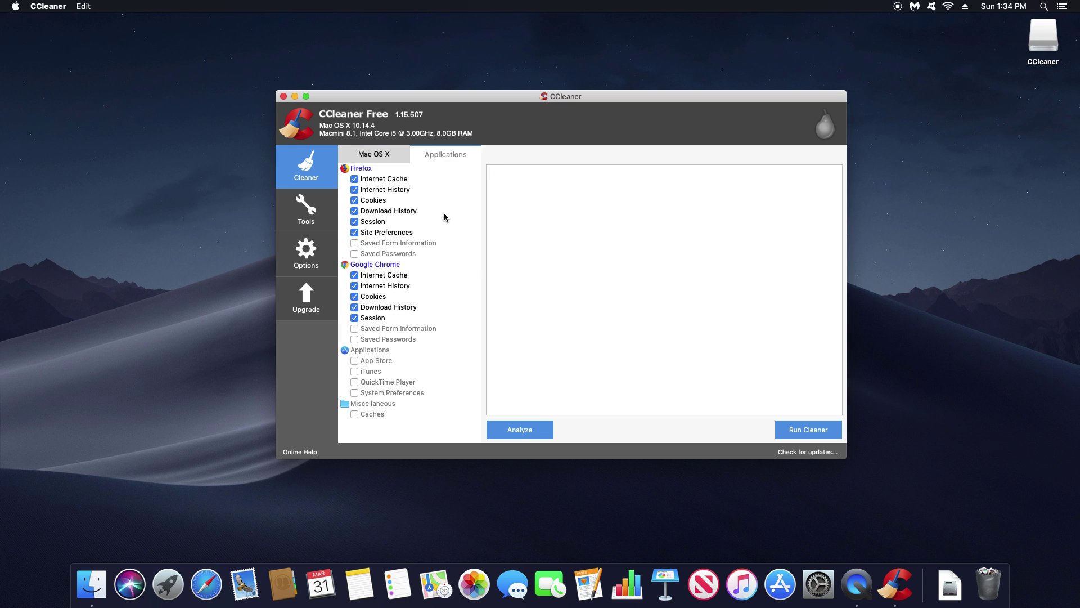
pyautogui.scroll(-1, 440, 221)
pyautogui.click(371, 157)
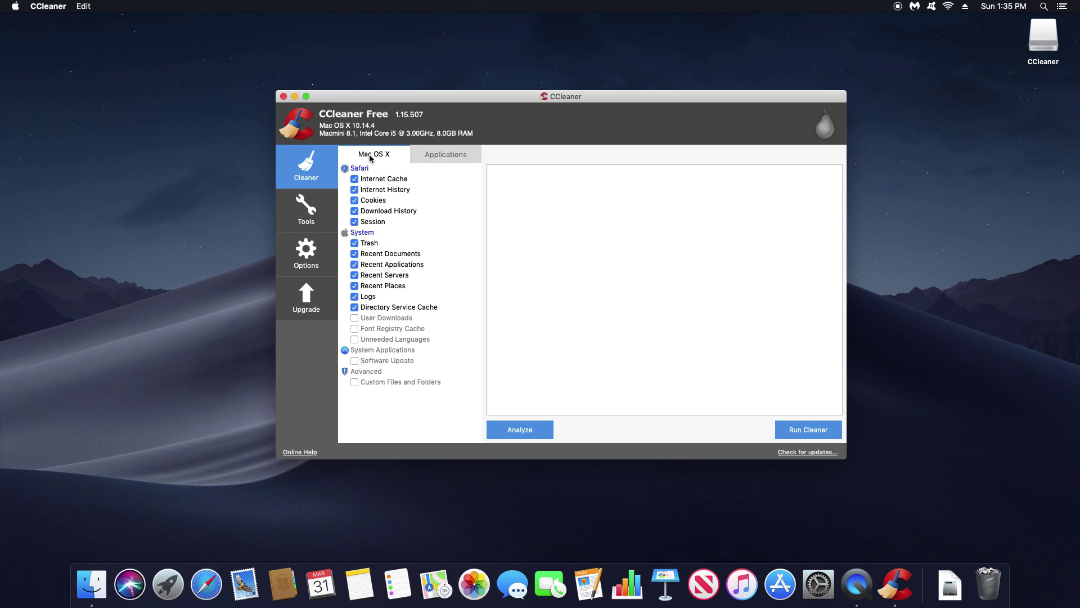
pyautogui.click(430, 155)
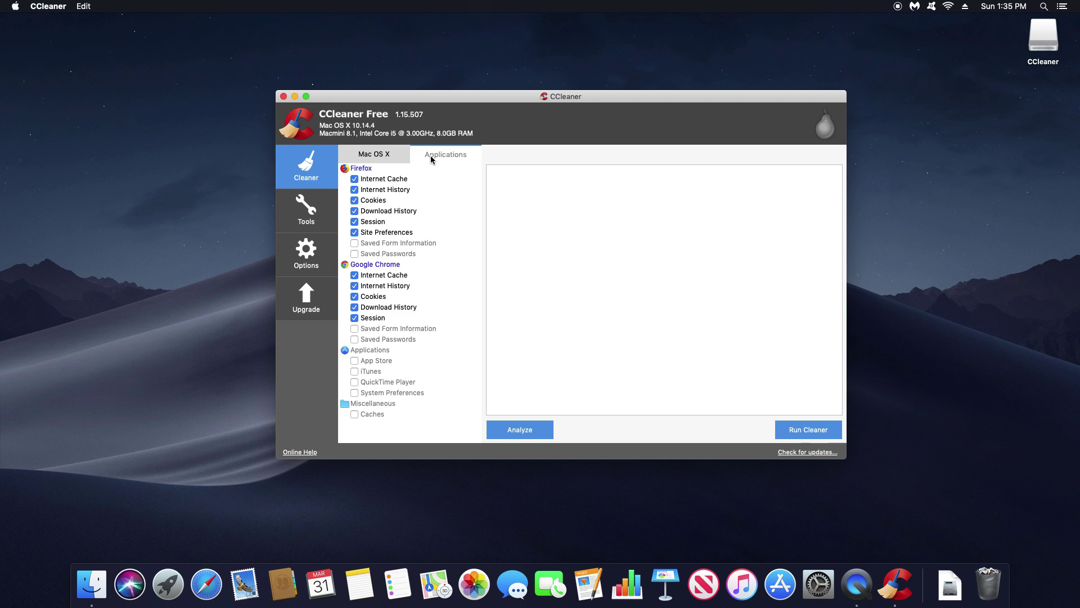
pyautogui.click(806, 432)
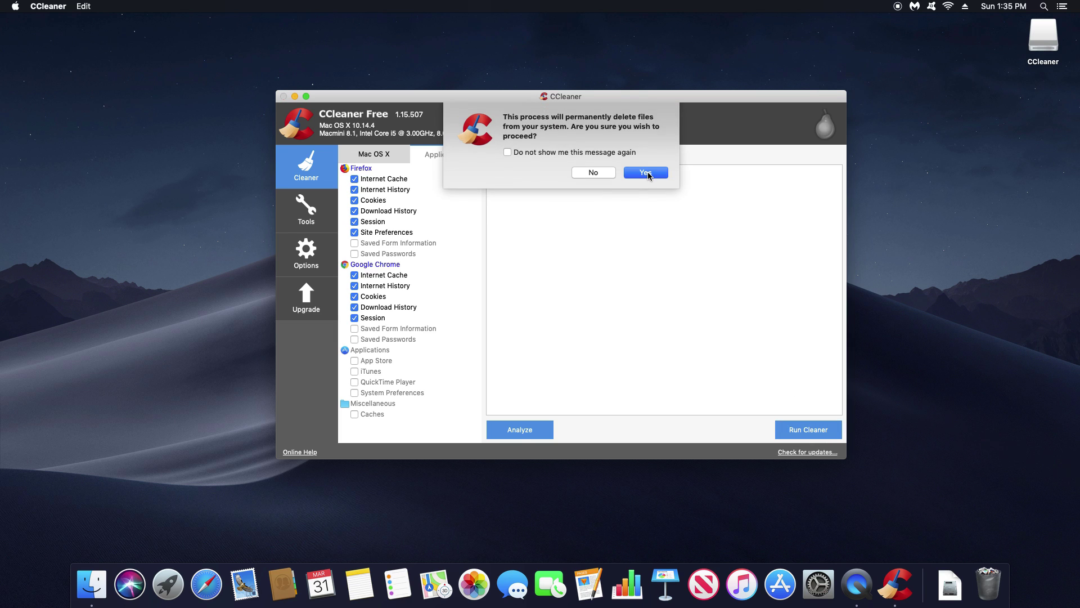
pyautogui.click(648, 176)
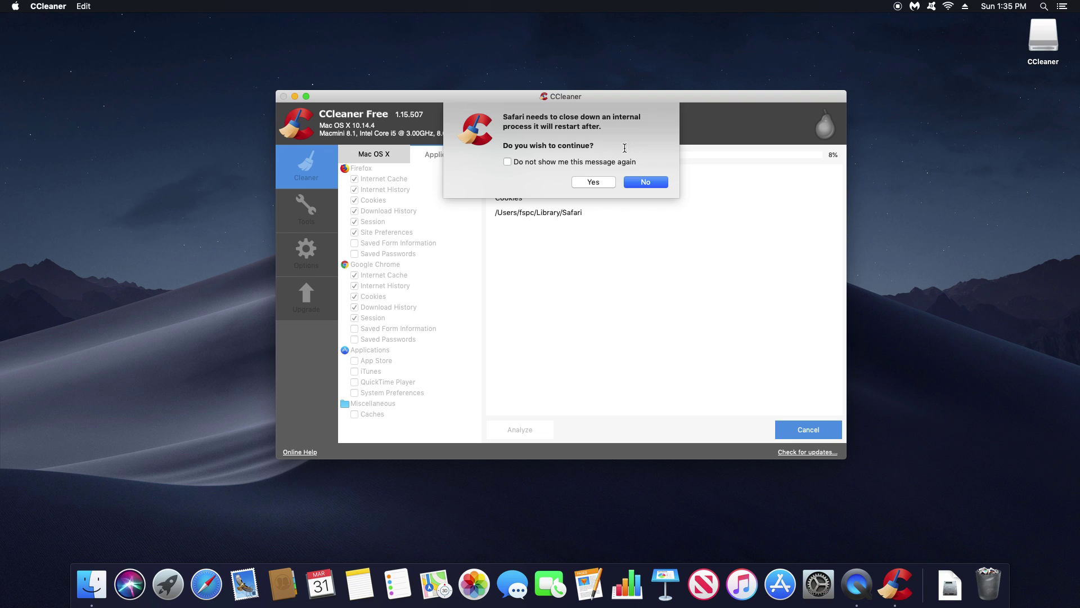
pyautogui.click(593, 182)
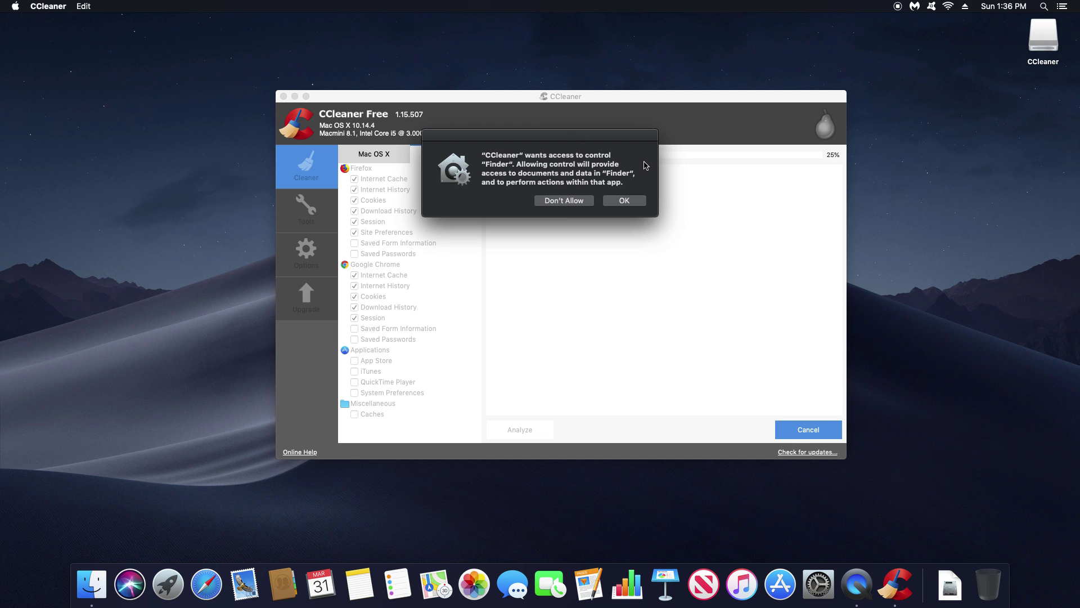
pyautogui.click(624, 201)
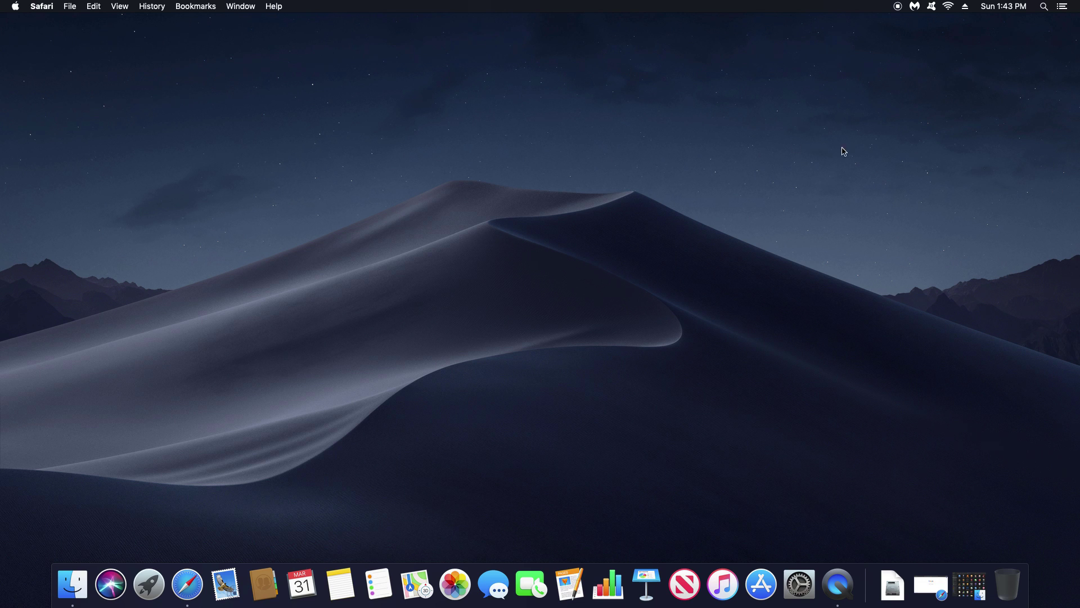
# - Open the Applications folder in Finder and look through the installed programs for anything unwanted, including Malwarebytes, Avast Security and CCleaner
pyautogui.click(73, 583)
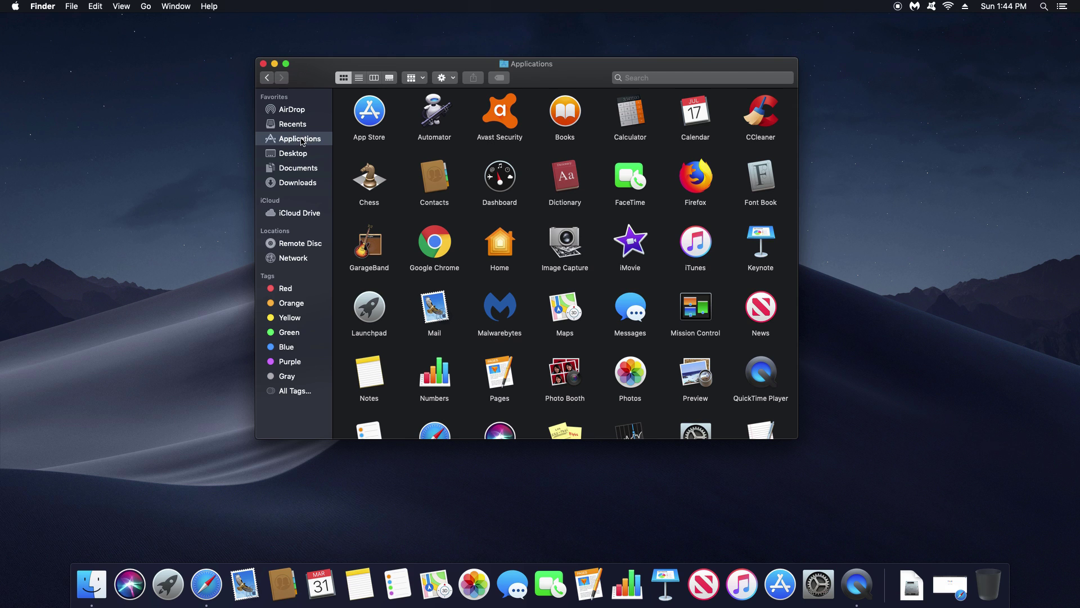
pyautogui.scroll(-5, 641, 222)
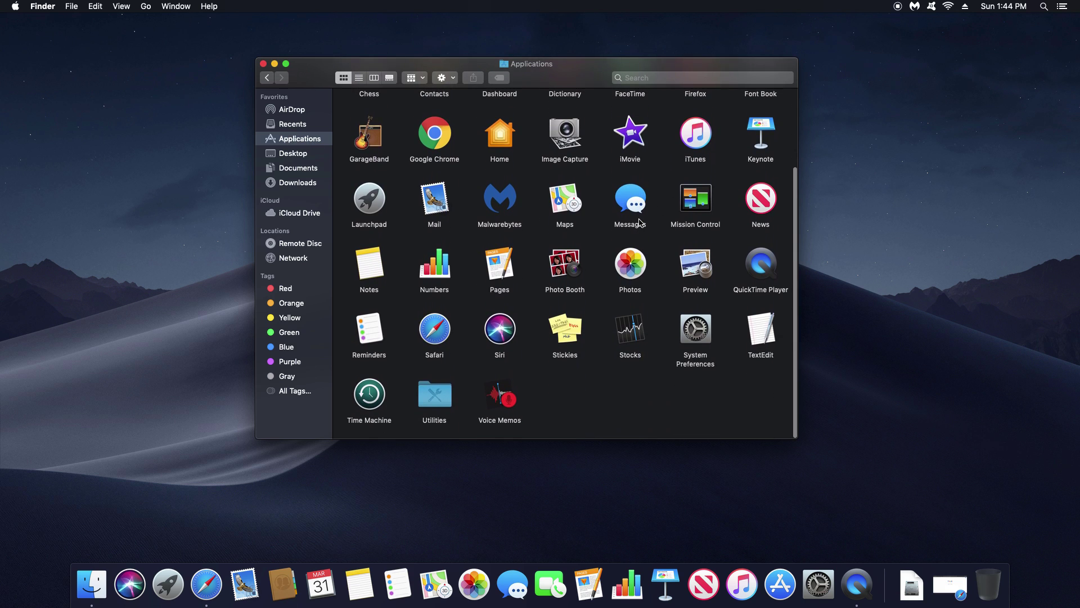
pyautogui.scroll(5, 641, 223)
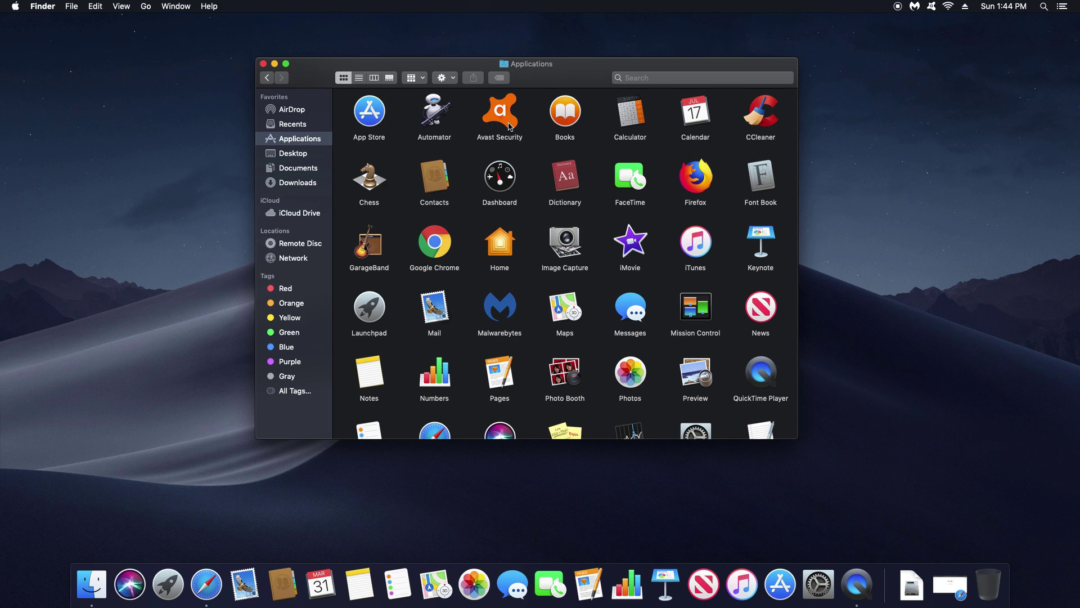
pyautogui.click(503, 309)
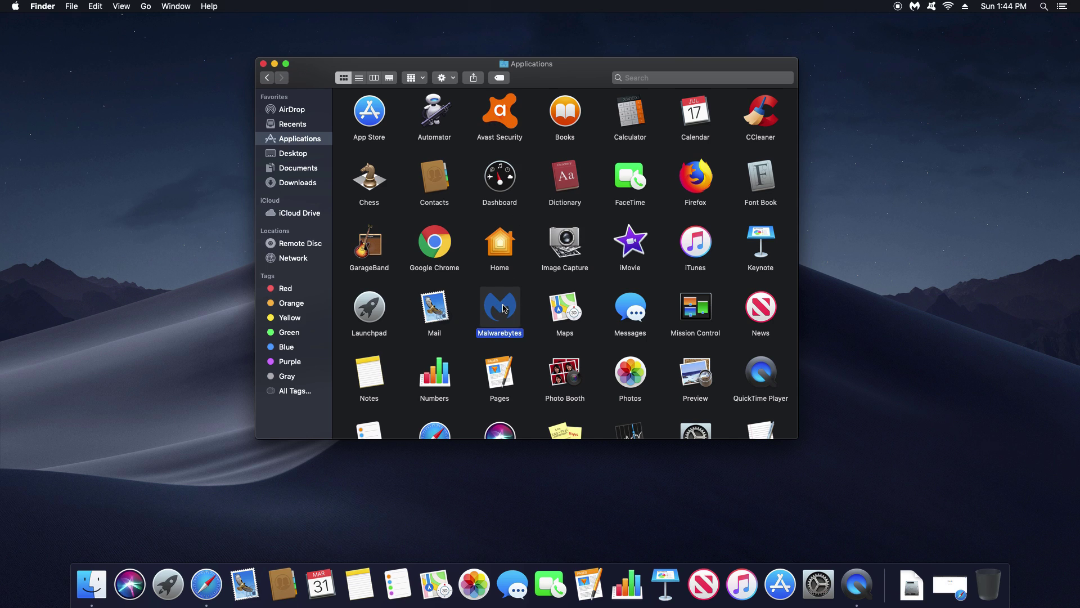
pyautogui.click(506, 126)
pyautogui.click(762, 119)
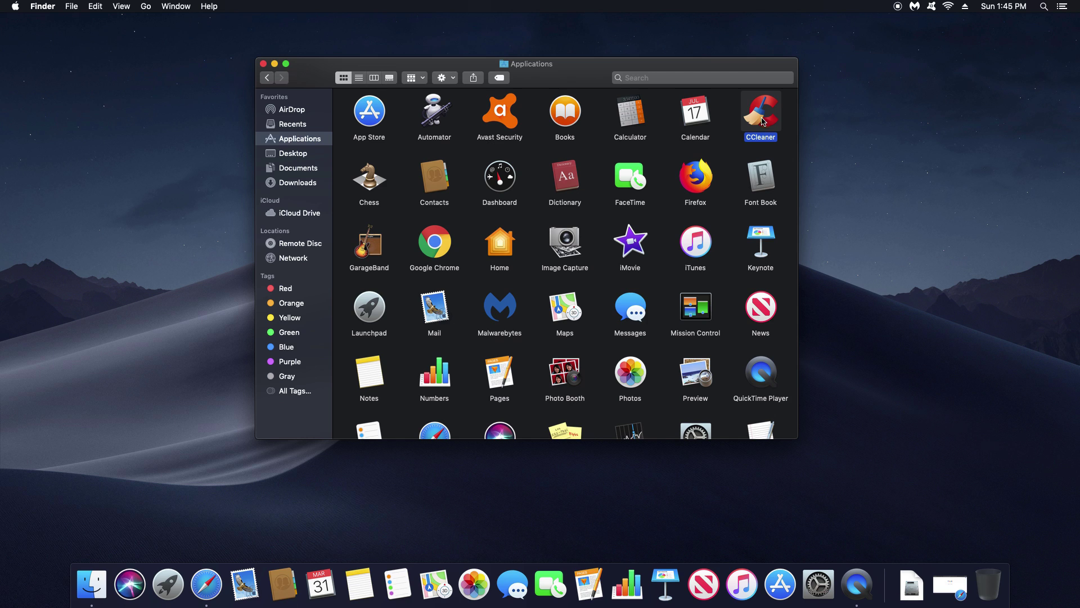
# - Switch to Safari, look over the Should I Remove It? site and its program removal ratings, and minimize the browser
pyautogui.click(947, 579)
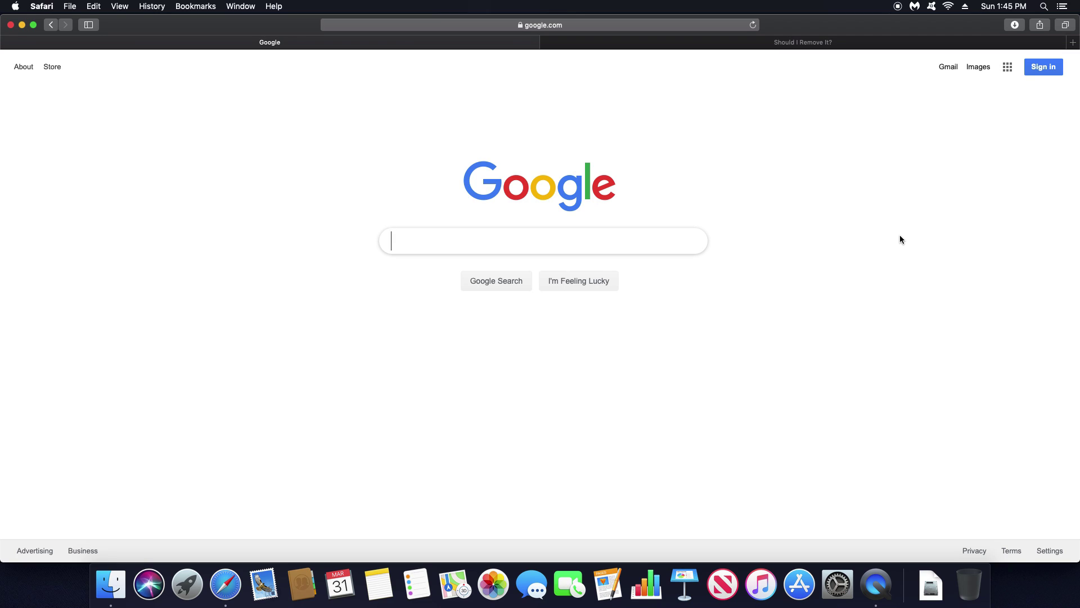
pyautogui.click(751, 42)
pyautogui.scroll(5, 944, 173)
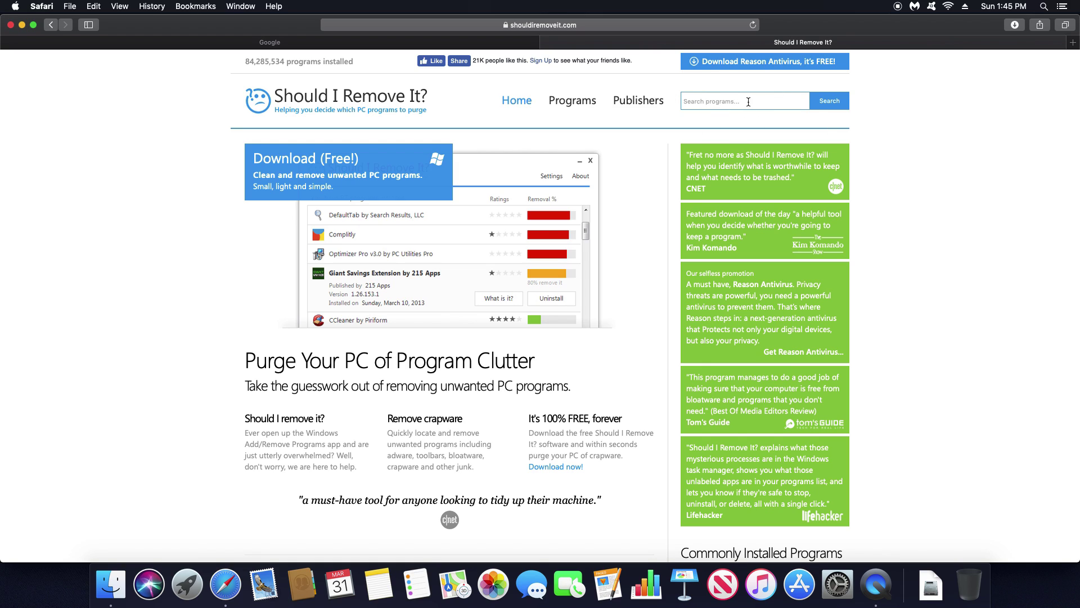
pyautogui.scroll(-20, 907, 254)
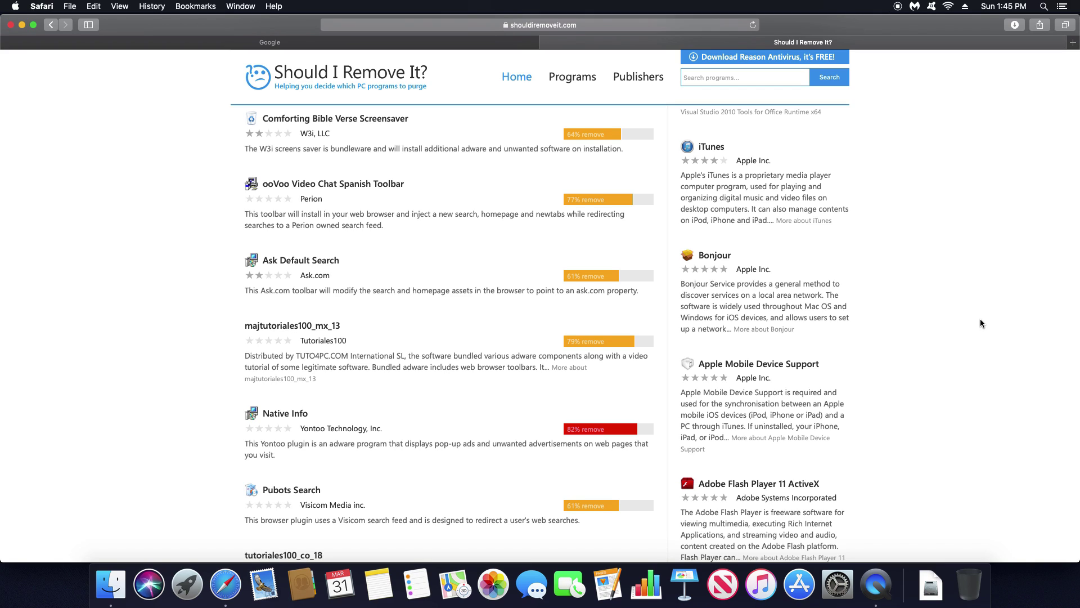
pyautogui.click(507, 42)
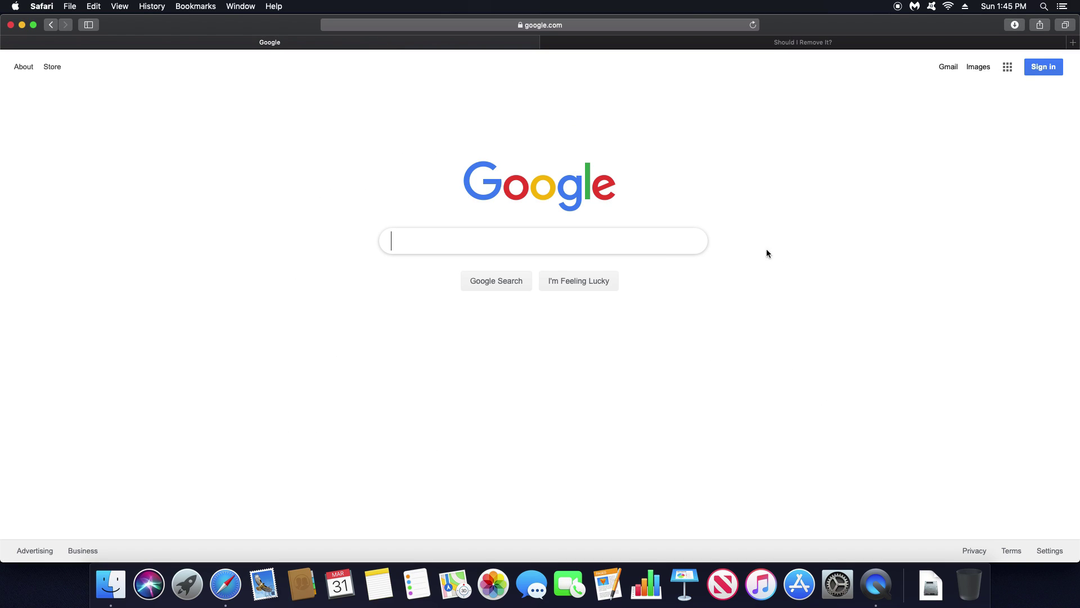
pyautogui.press('super+m')
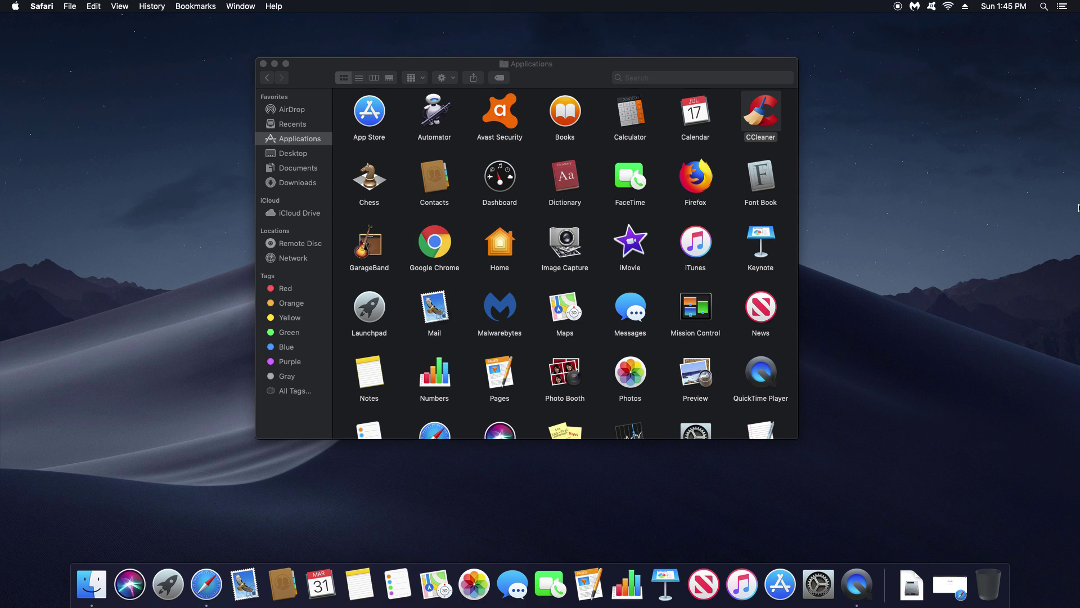
# - Uninstall CCleaner by moving it from the Applications folder to the Trash, and permanently empty the Trash
pyautogui.click(776, 121)
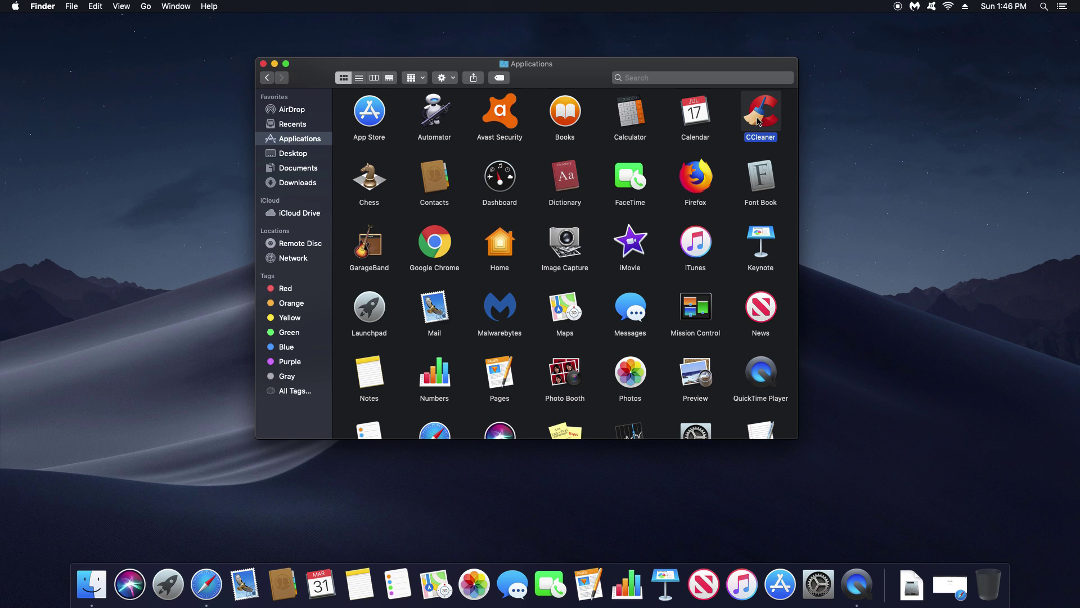
pyautogui.moveTo(764, 120); pyautogui.dragTo(982, 581)
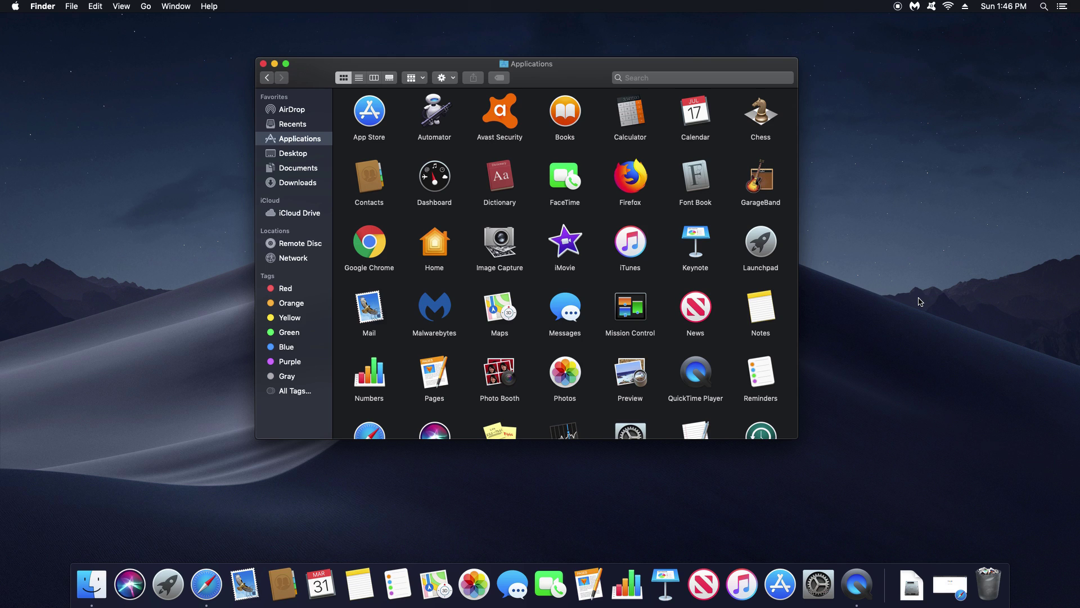
pyautogui.press('super+m')
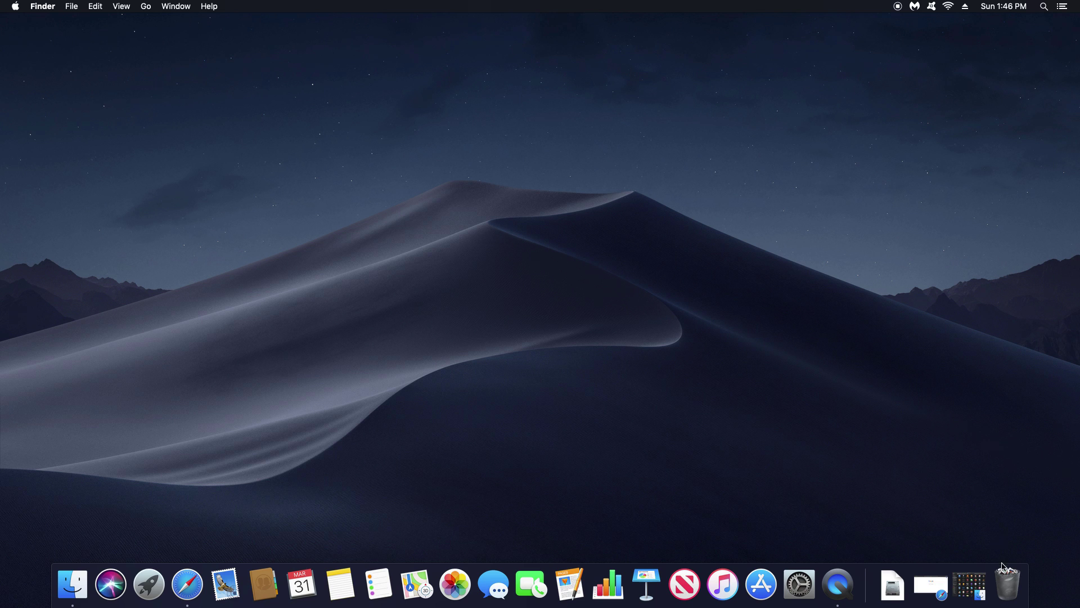
pyautogui.click(1007, 585)
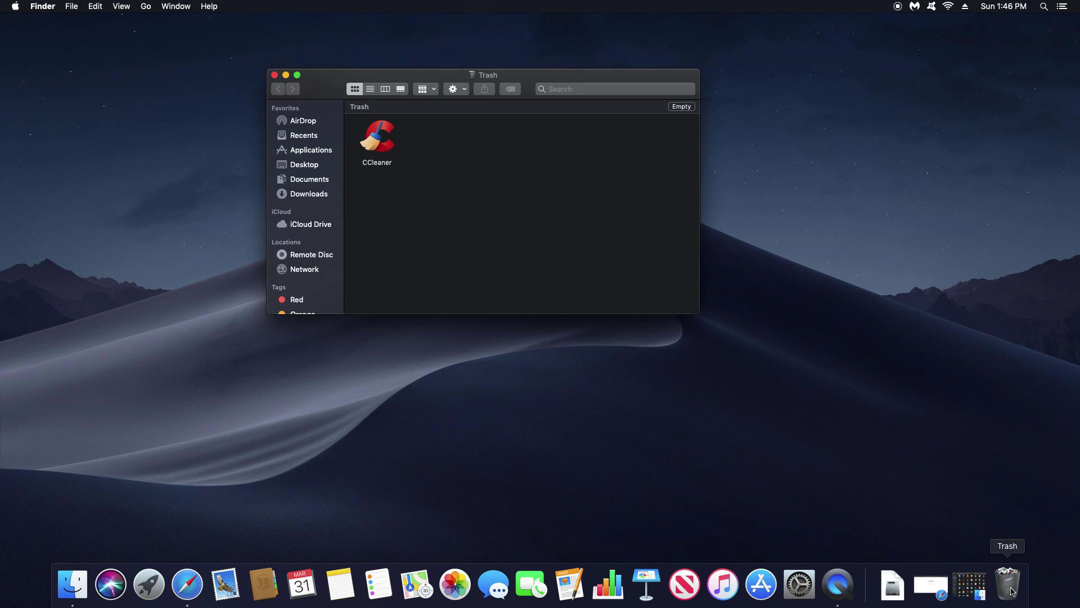
pyautogui.click(464, 91)
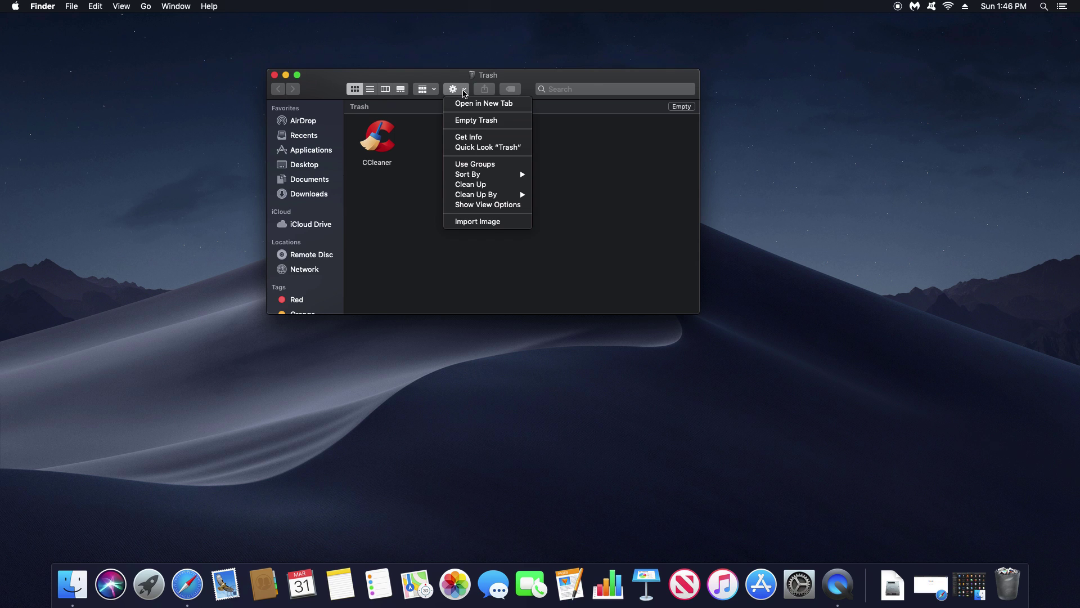
pyautogui.click(469, 122)
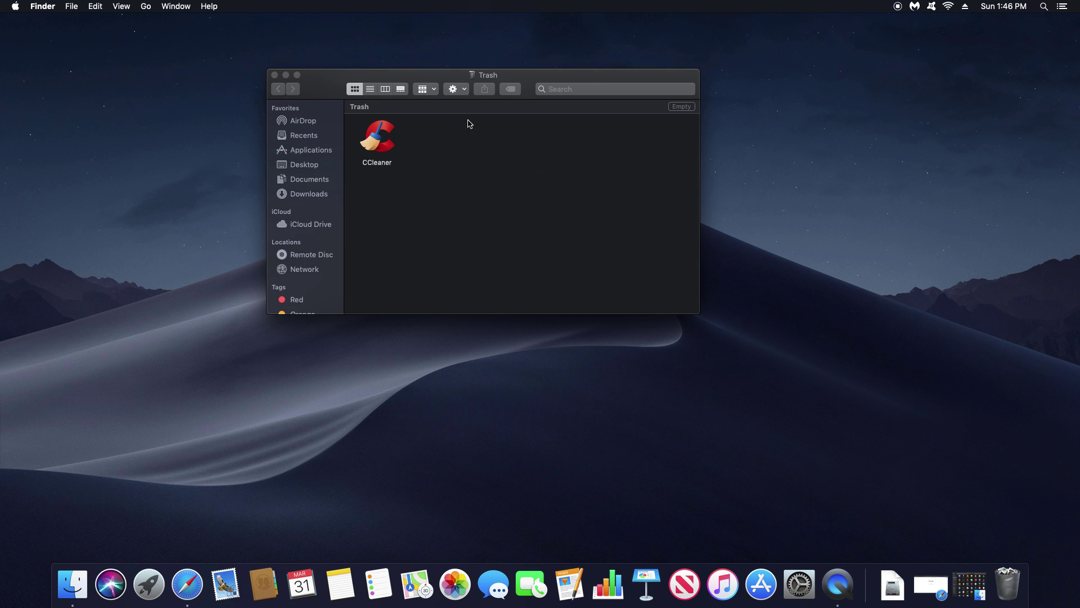
pyautogui.click(599, 201)
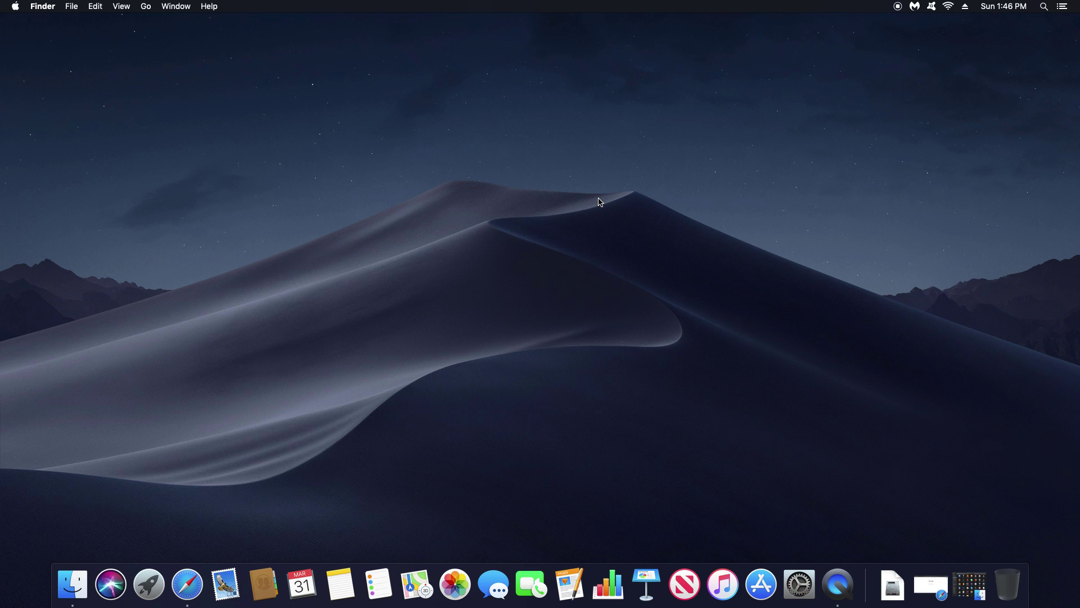
# - Reopen the Trash, check it for leftover items and available actions, and close its window
pyautogui.click(18, 9)
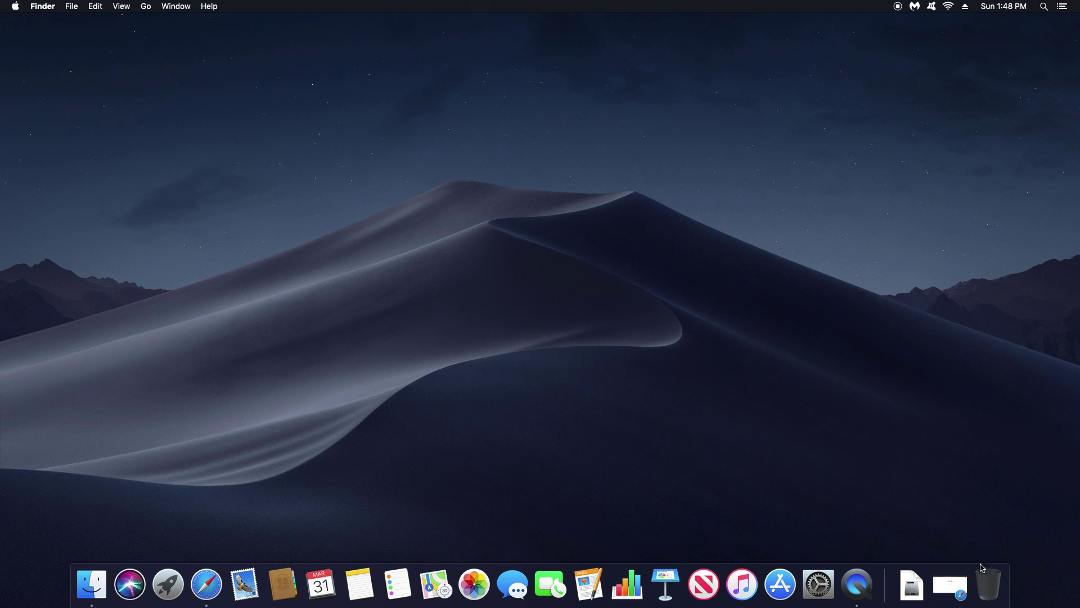
pyautogui.click(990, 579)
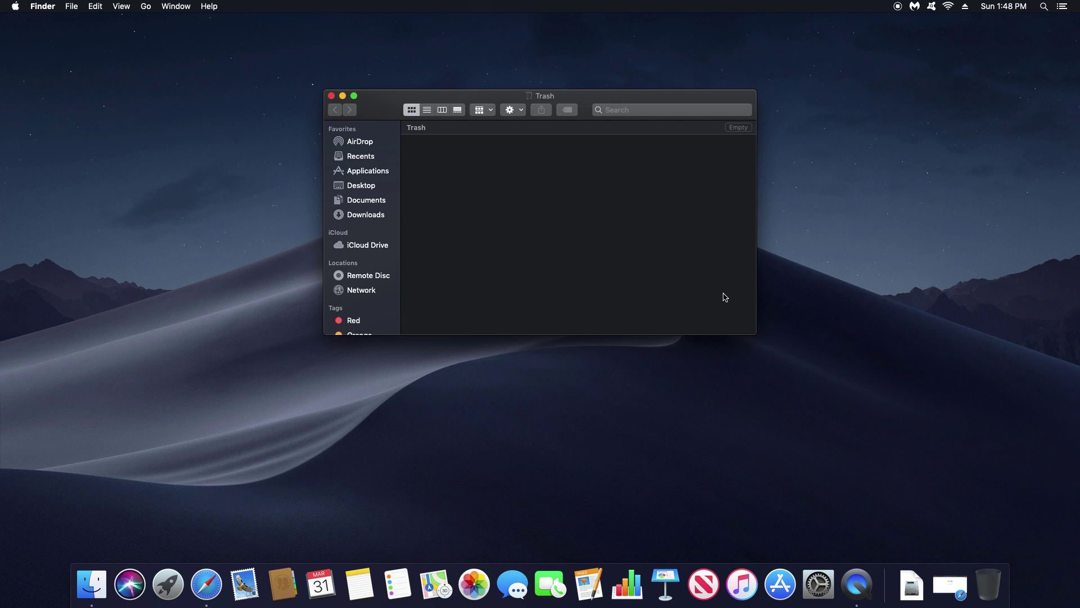
pyautogui.click(520, 111)
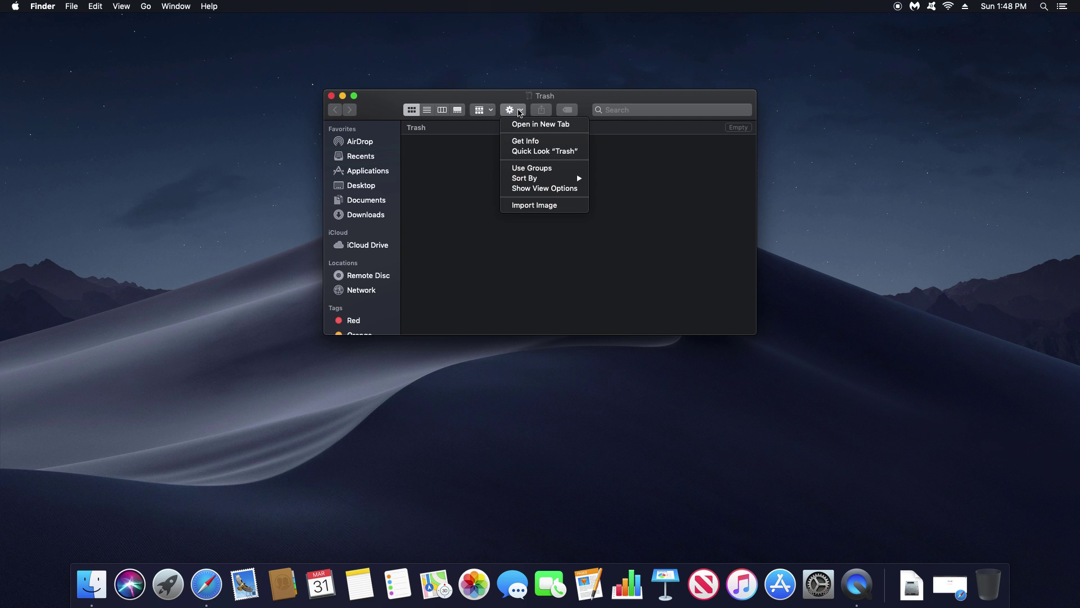
pyautogui.click(638, 187)
pyautogui.press('super+w')
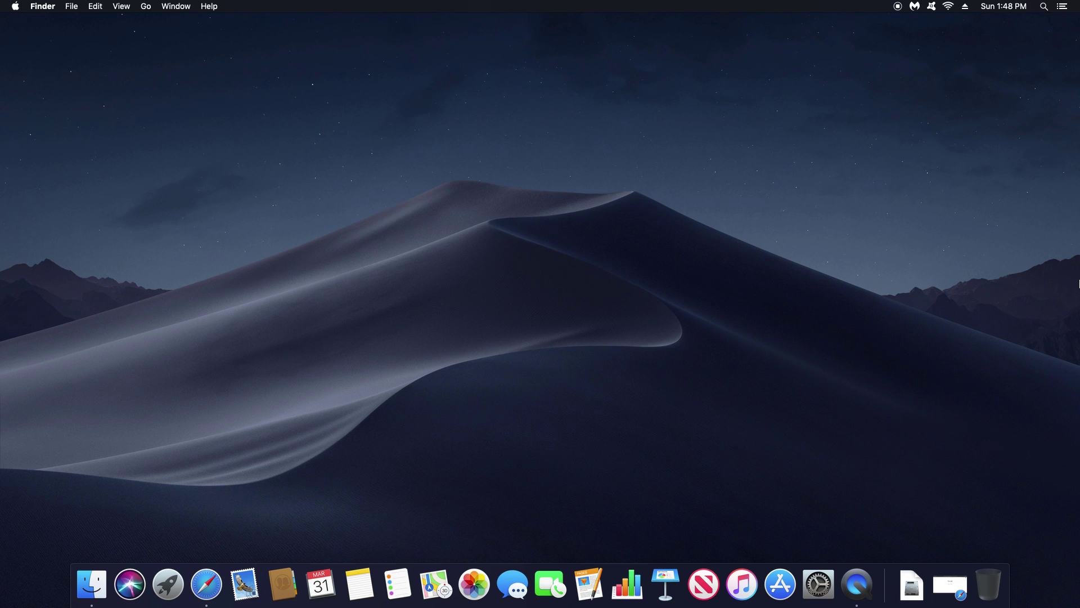